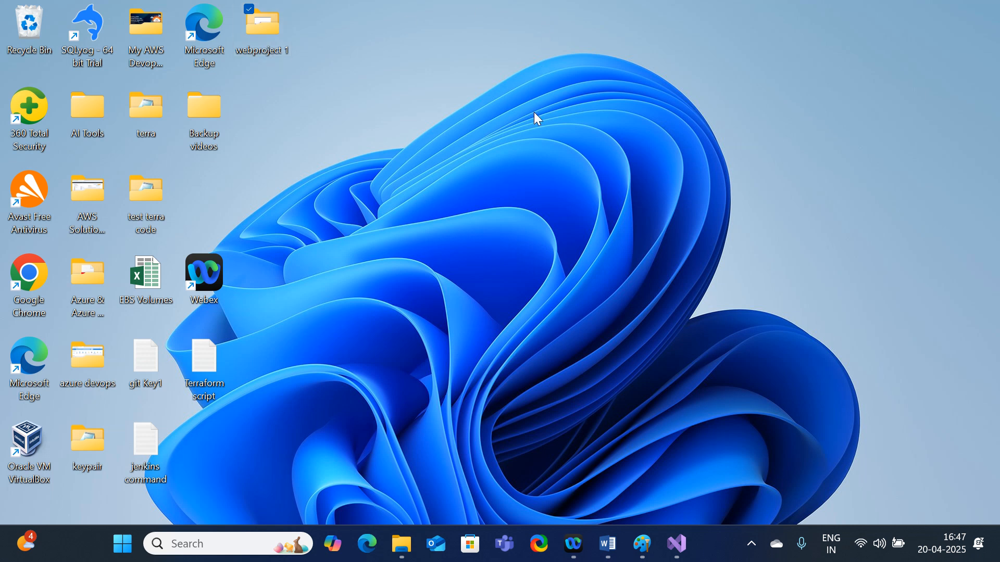
Step: Launch Visual Studio 2022 and open the local folder "webproject 1" from the Desktop
click(677, 544)
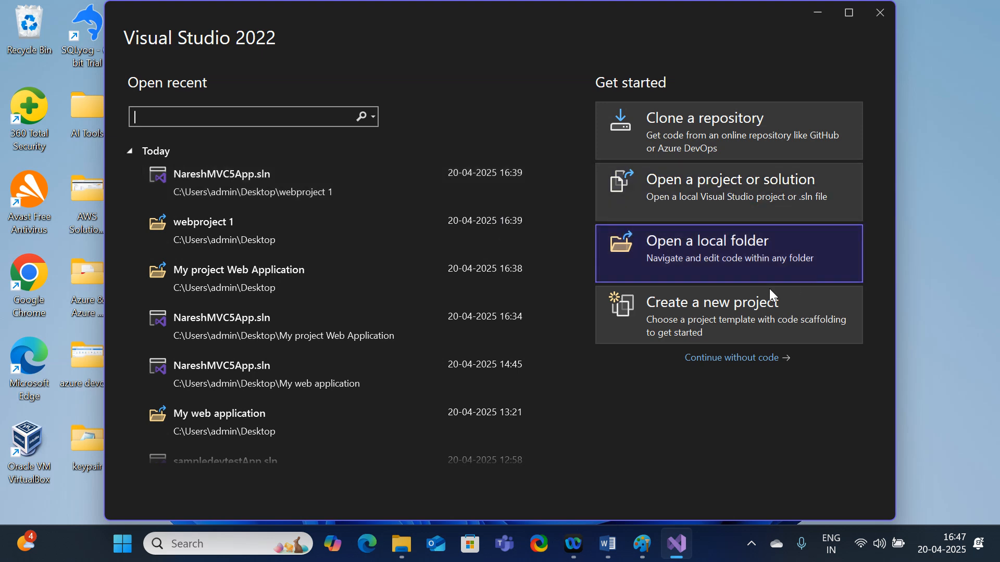
click(690, 249)
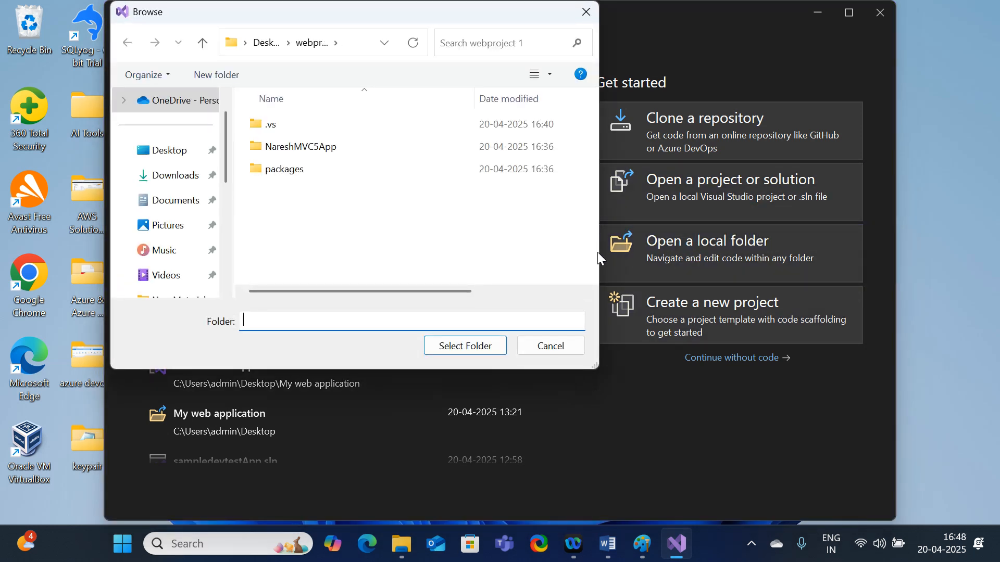
click(167, 150)
scroll(302, 275, down, 1)
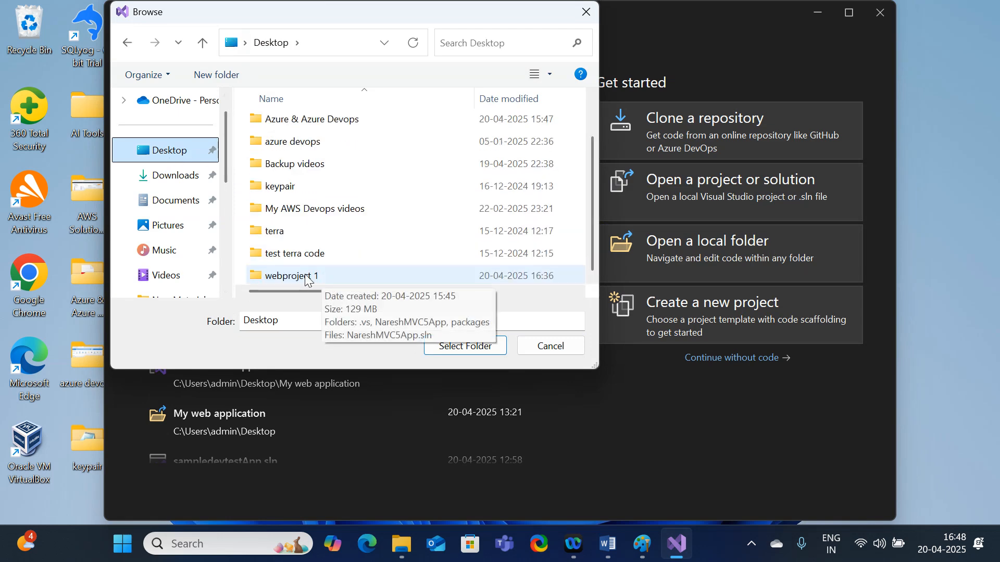
click(301, 276)
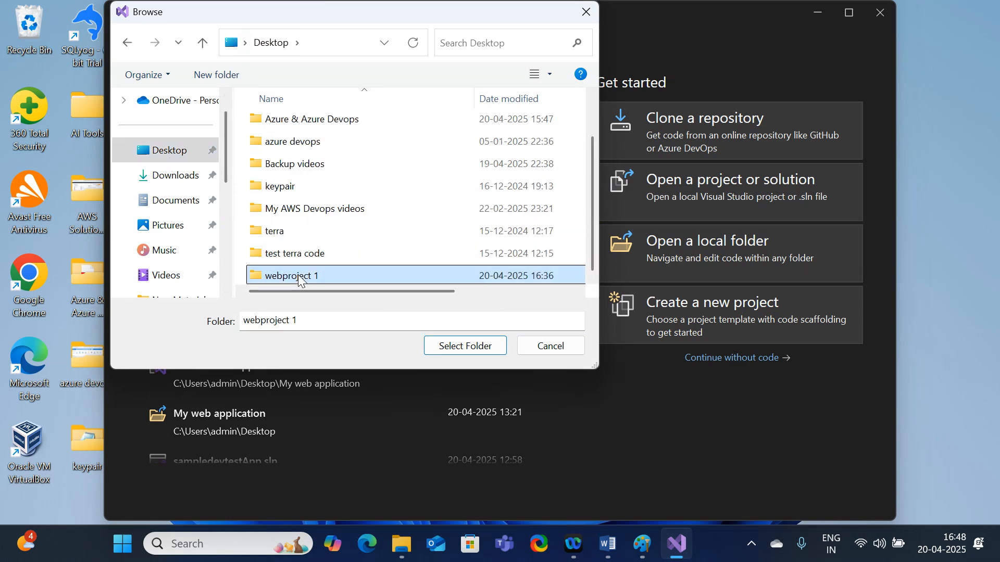
click(456, 348)
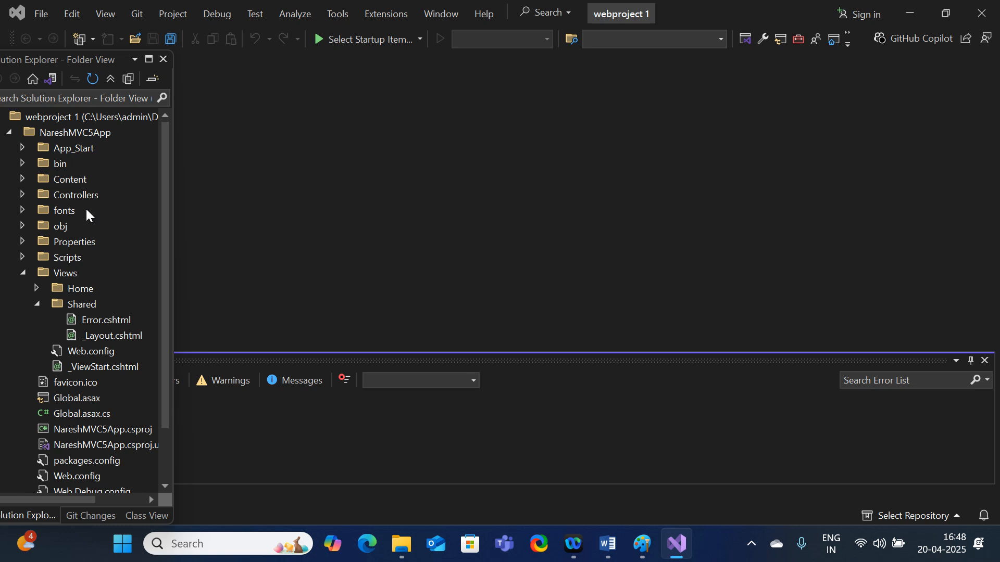
Step: Load the NareshMVC5App.sln solution from the opened folder and build the solution
click(10, 133)
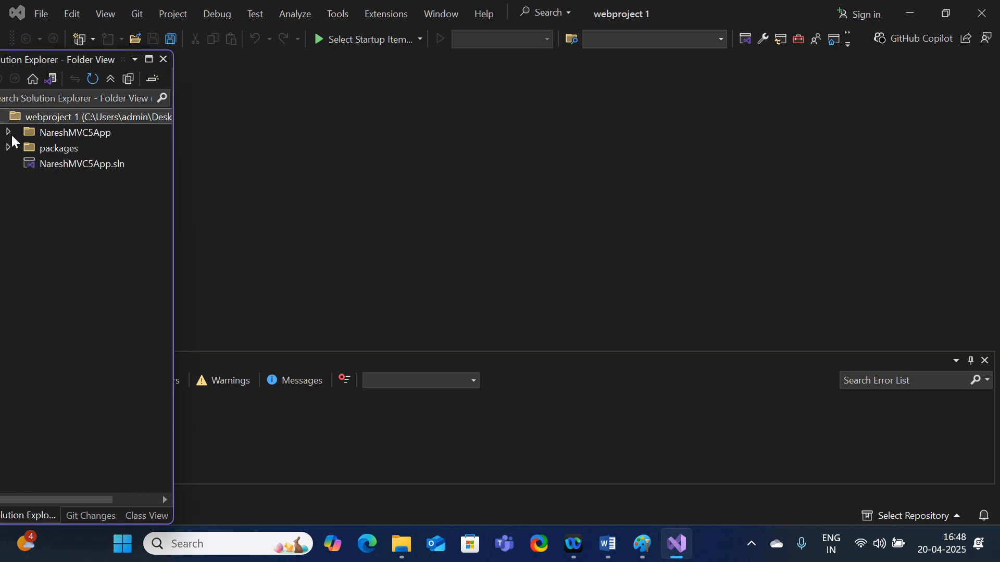
click(95, 164)
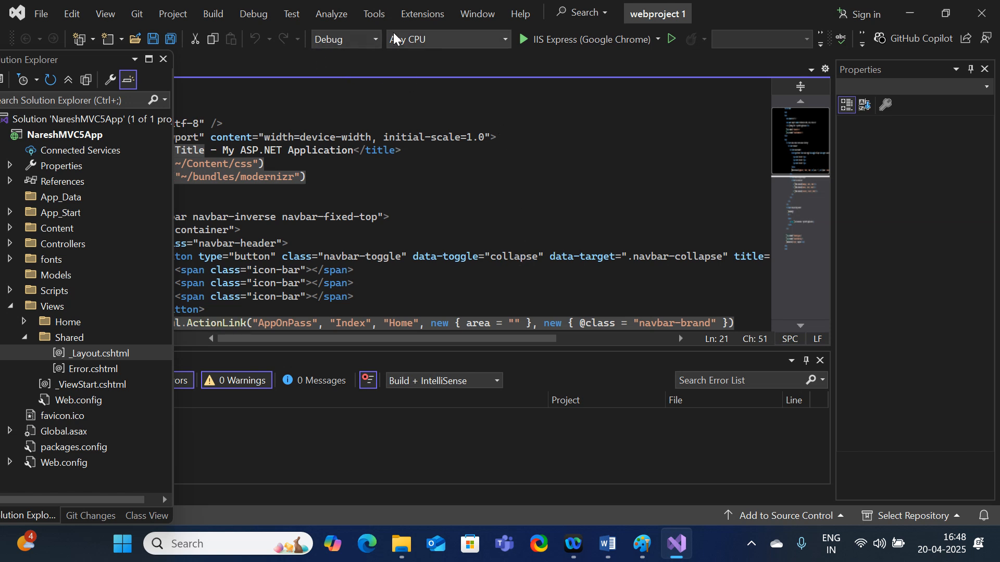
click(214, 14)
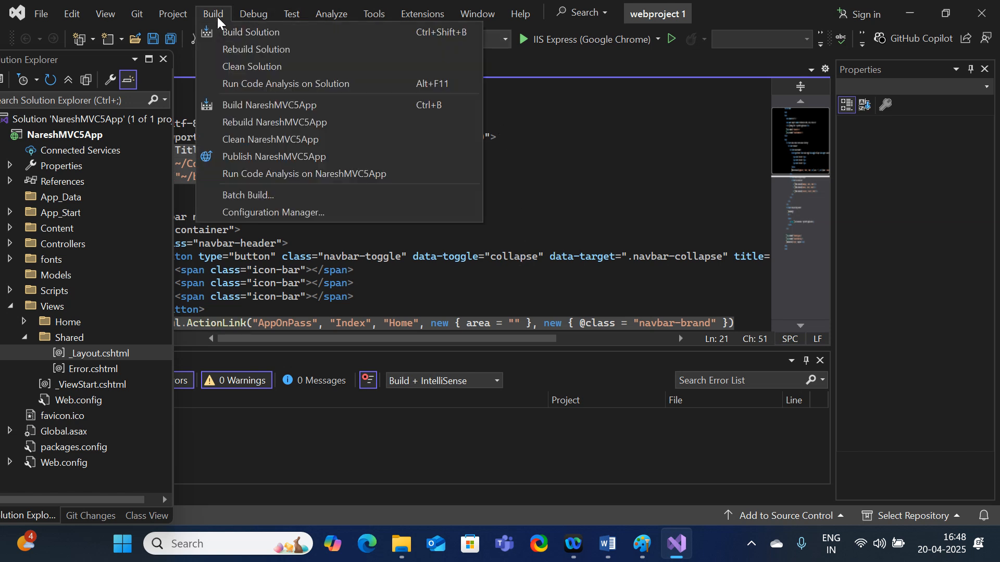
click(234, 32)
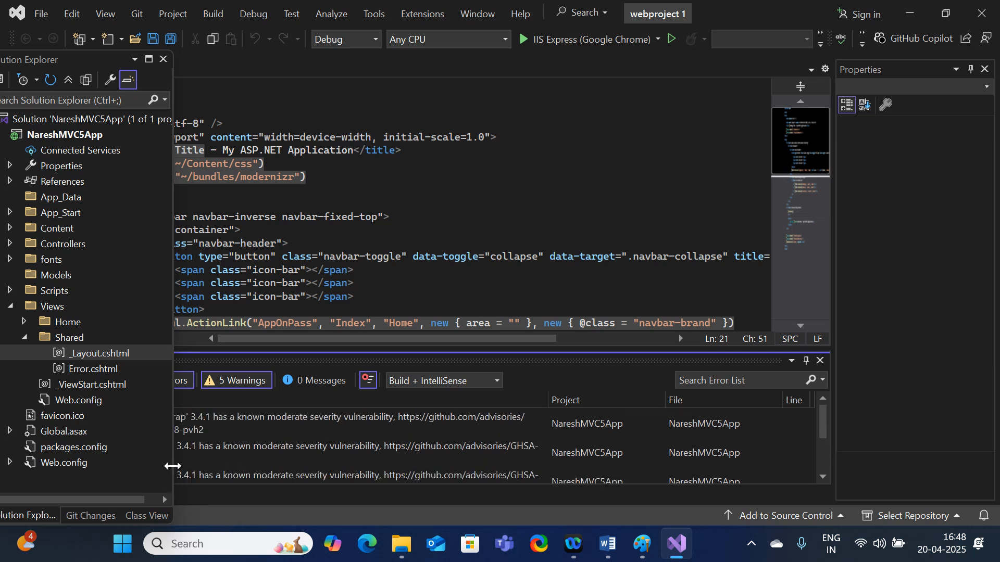
Step: Narrow the Solution Explorer to uncover the error list and review the package warnings from the build
drag(174, 466, 95, 492)
scroll(418, 422, down, 1)
scroll(437, 432, down, 1)
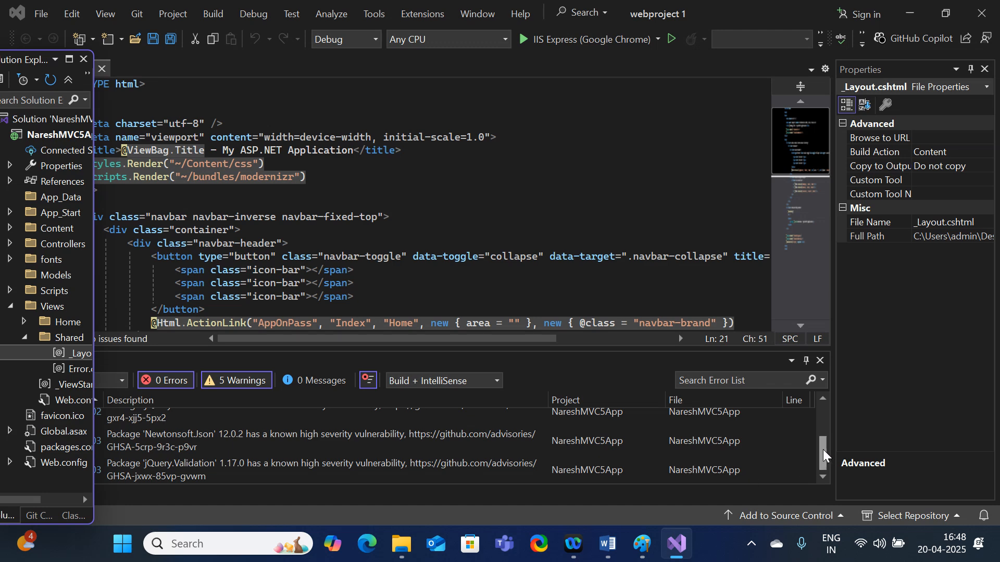
mouse_move(822, 455)
mouse_down()
mouse_move(822, 399)
mouse_move(823, 454)
mouse_up()
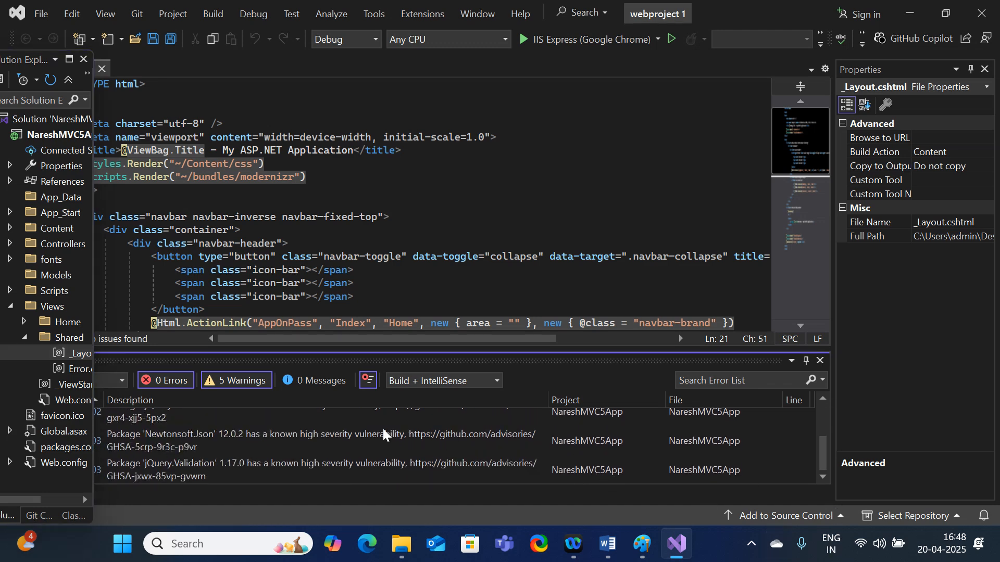
Step: Run the web application with IIS Express in Google Chrome, then stop debugging and close Visual Studio
click(557, 41)
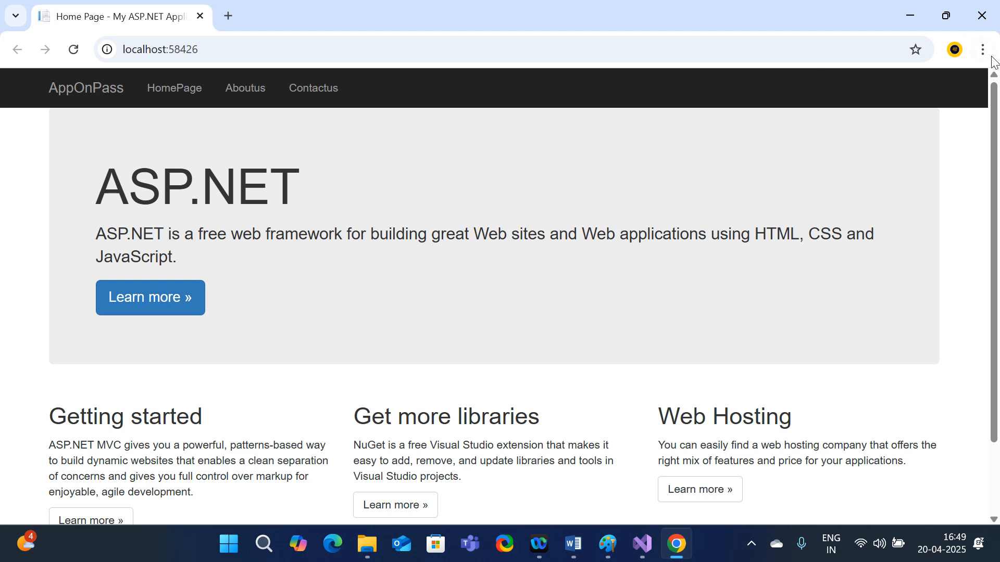
click(912, 17)
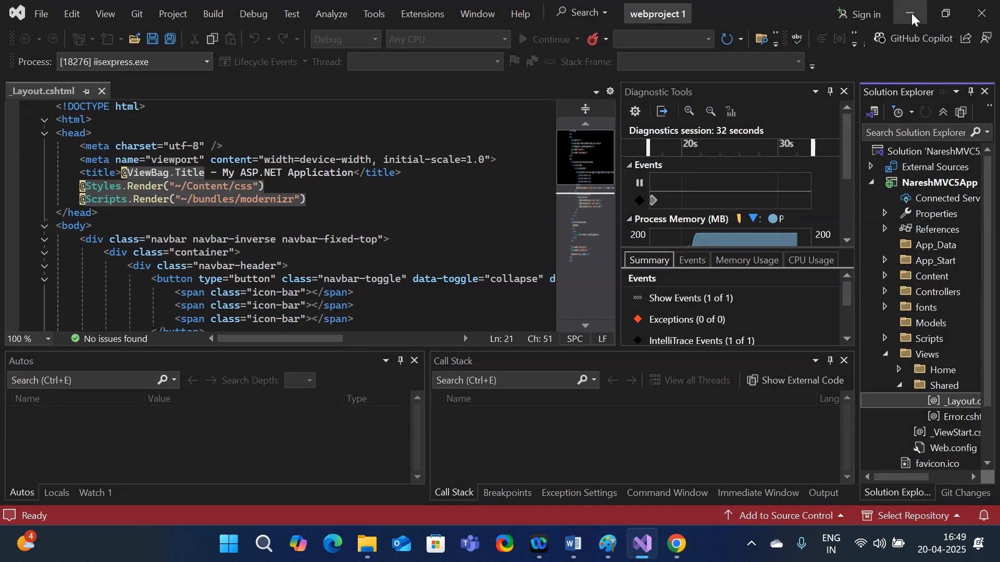
click(982, 13)
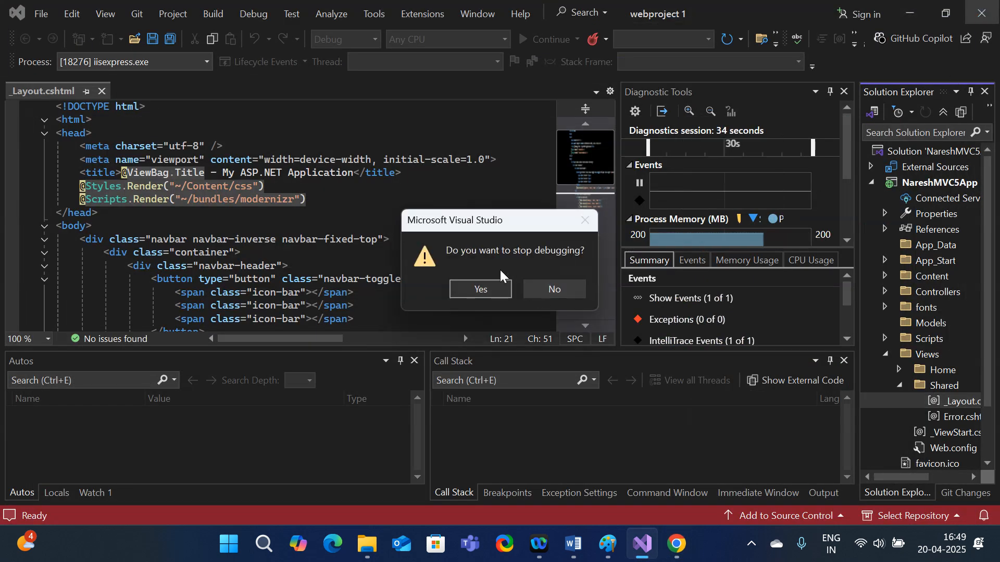
click(485, 288)
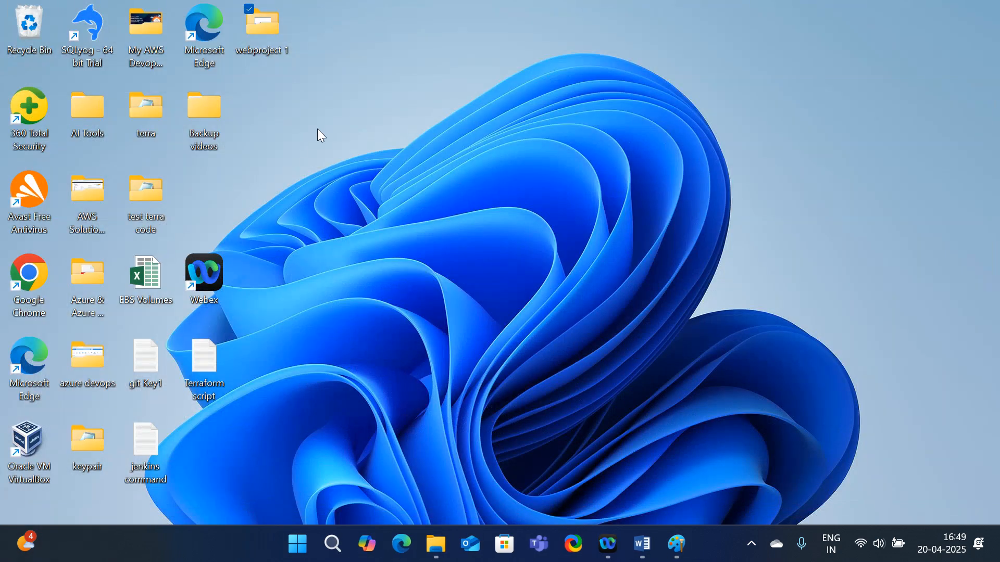
Step: Open the "webproject 1" folder from the desktop in a maximized window and start Git Bash in it
double_click(259, 42)
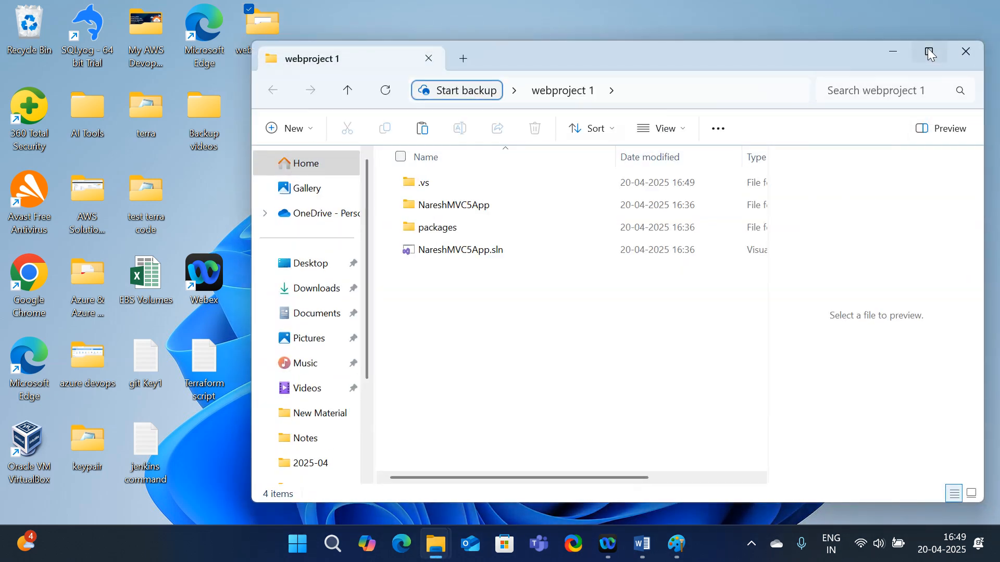
click(929, 52)
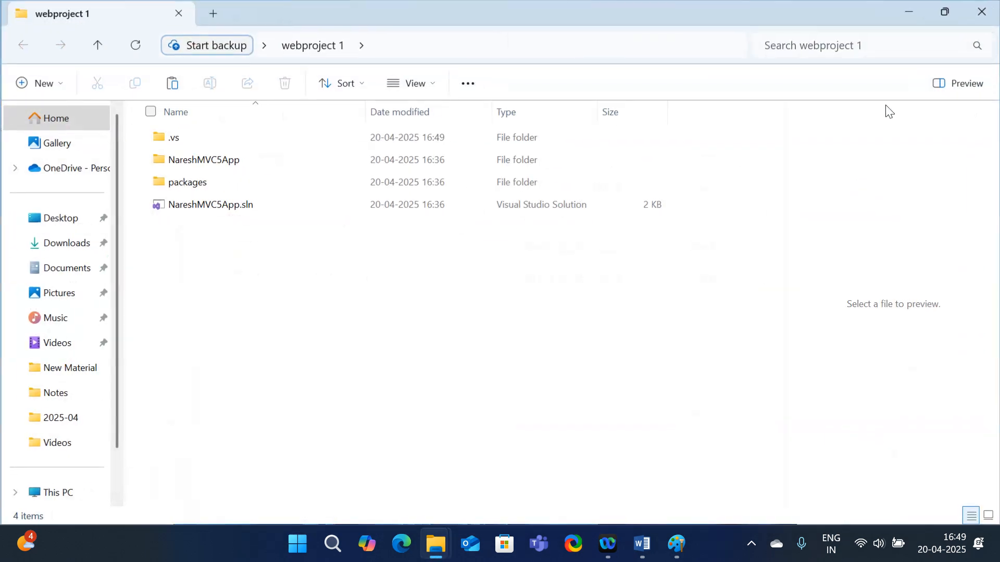
right_click(523, 307)
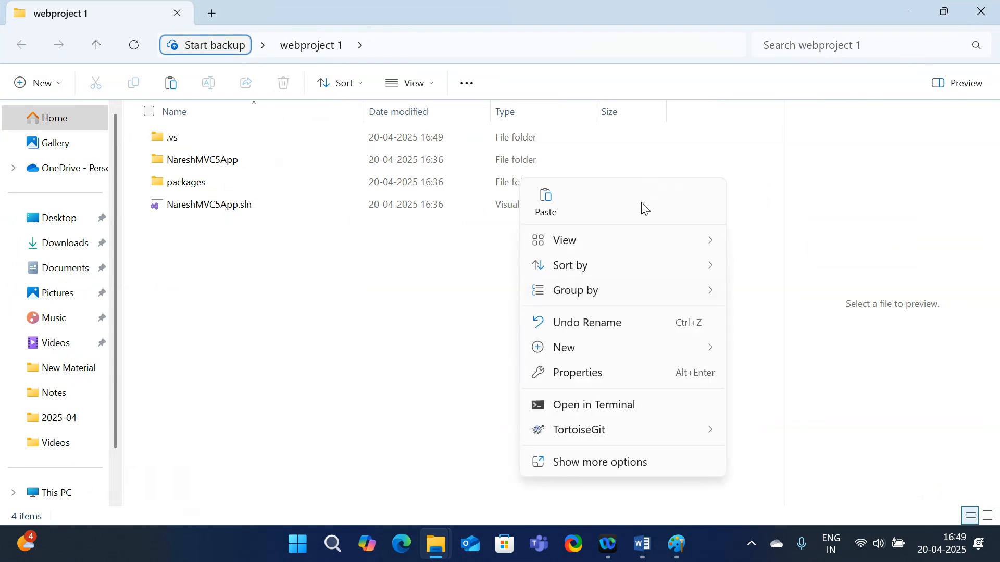
click(575, 467)
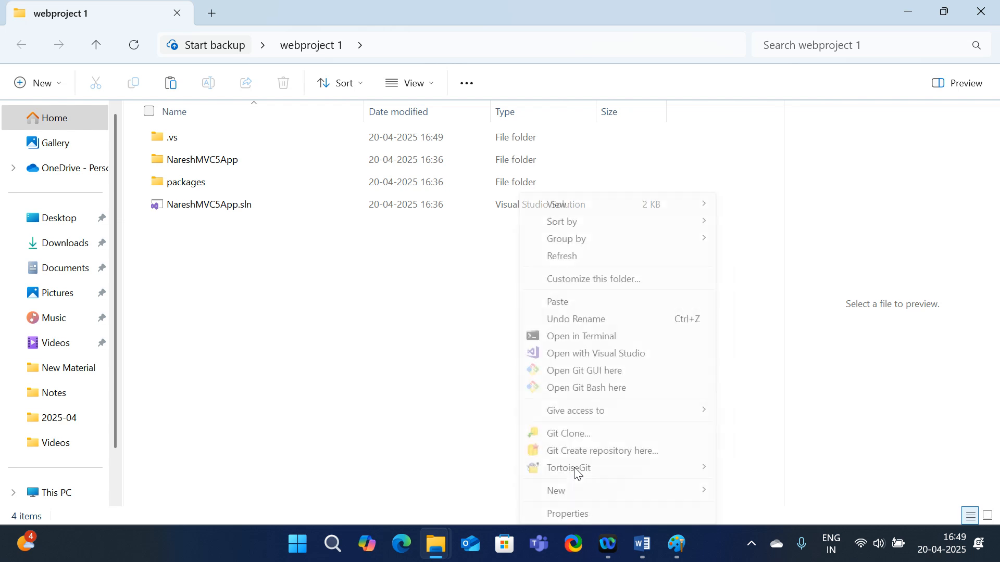
click(579, 388)
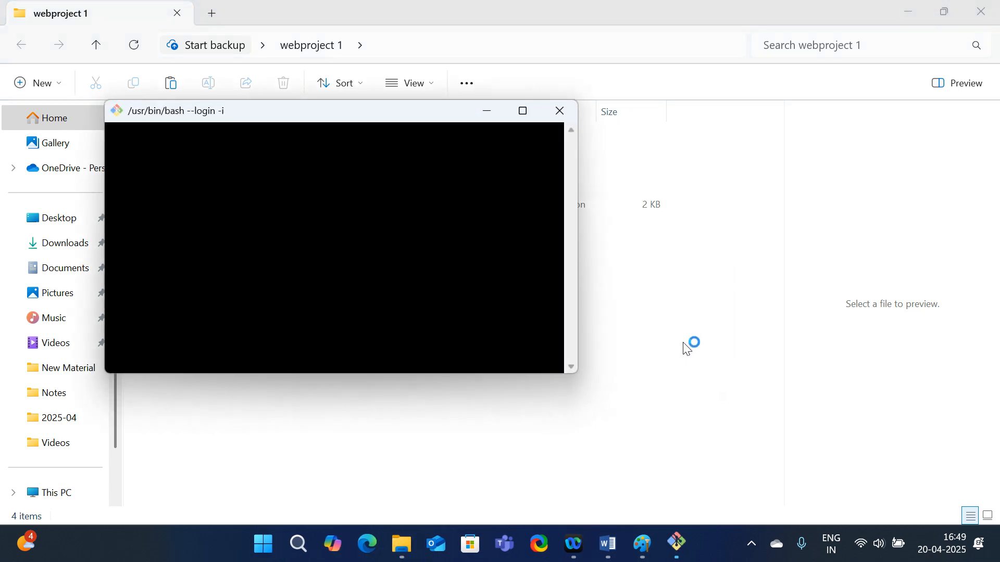
Step: Initialize a Git repository in the project folder with "git init ." and stage all files with "git add ."
text(g)
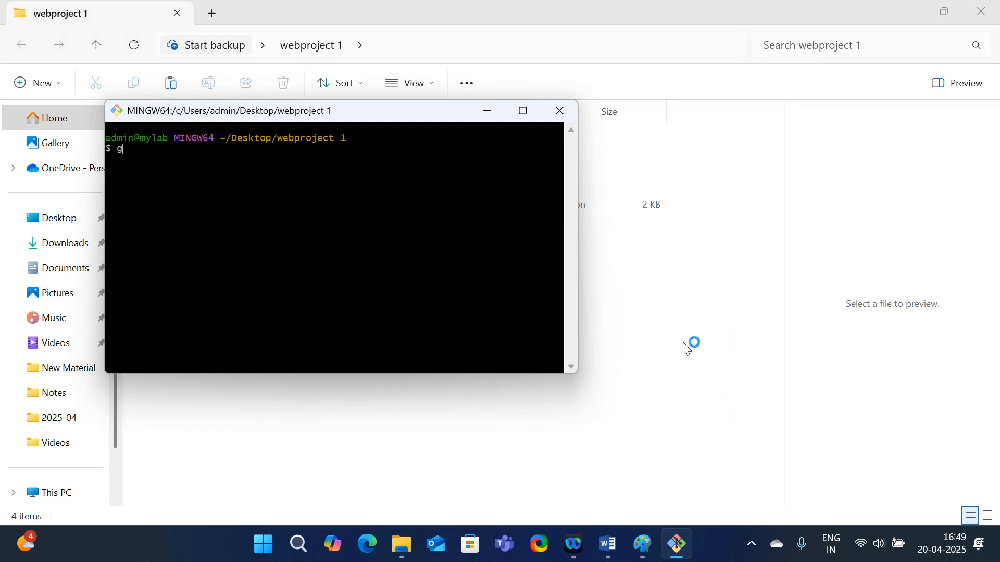
text(it init .)
key(Return)
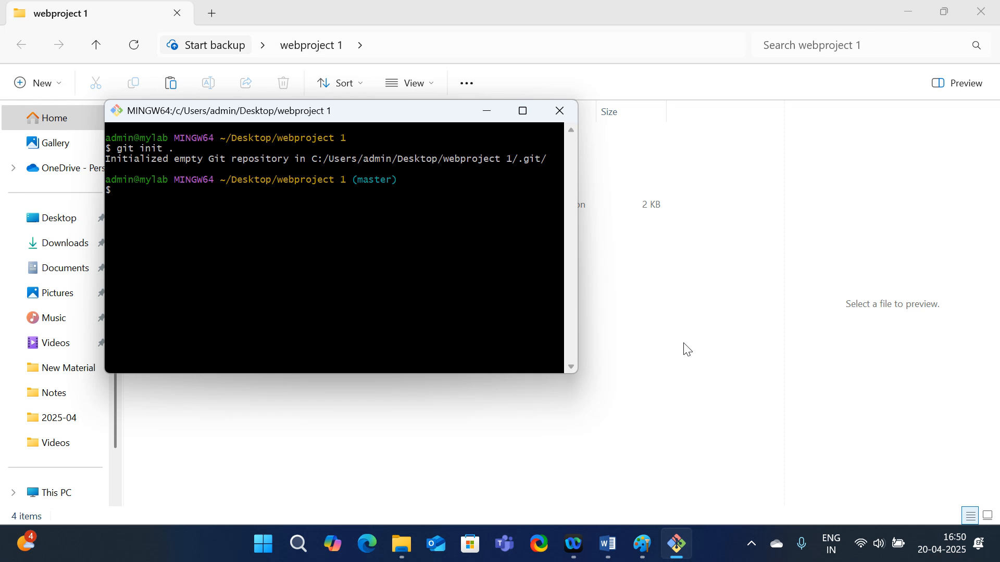
text(git add .)
key(Return)
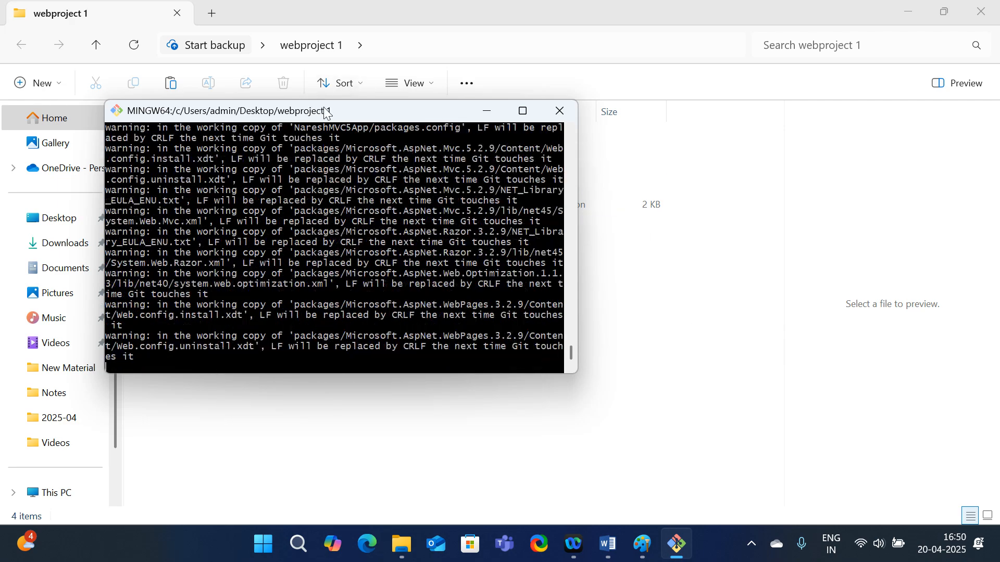
Step: Move the terminal clear of the file list and commit the staged files with the message "projectcommit"
drag(387, 115, 753, 214)
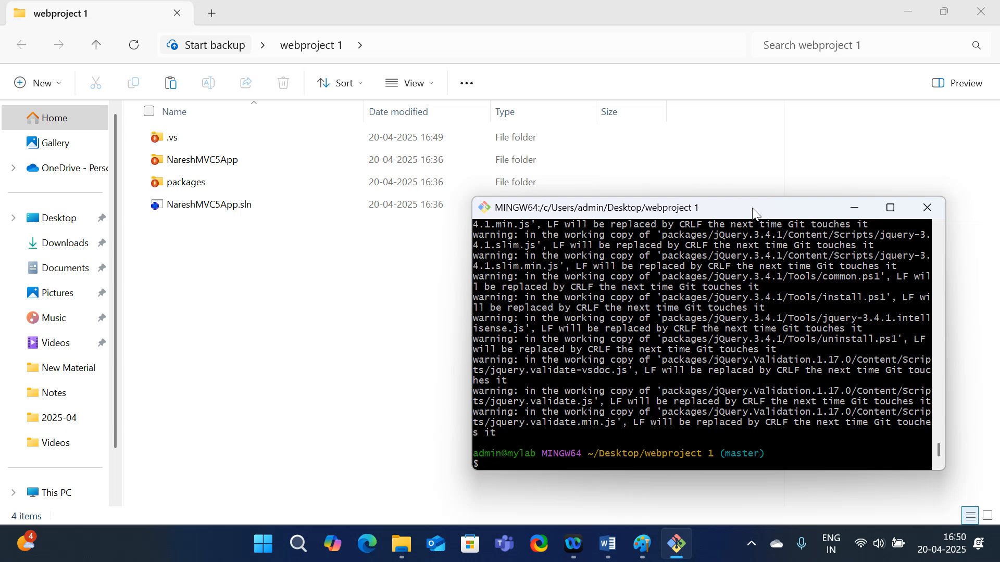
text(git commit -m "projectcommit)
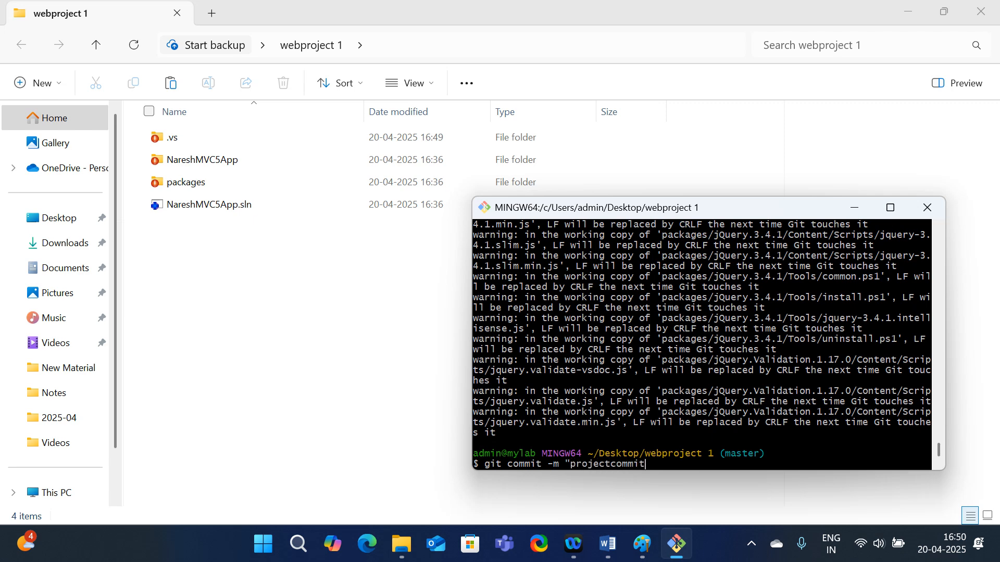
text(")
key(Return)
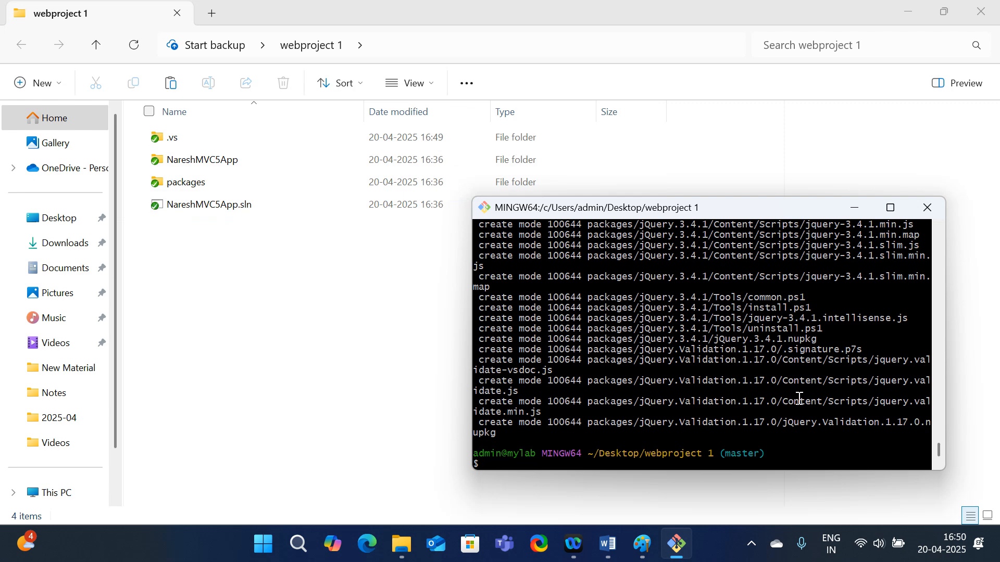
Step: Review the deployment pipeline diagram in Paint, then minimize Paint and the project folder window
click(641, 544)
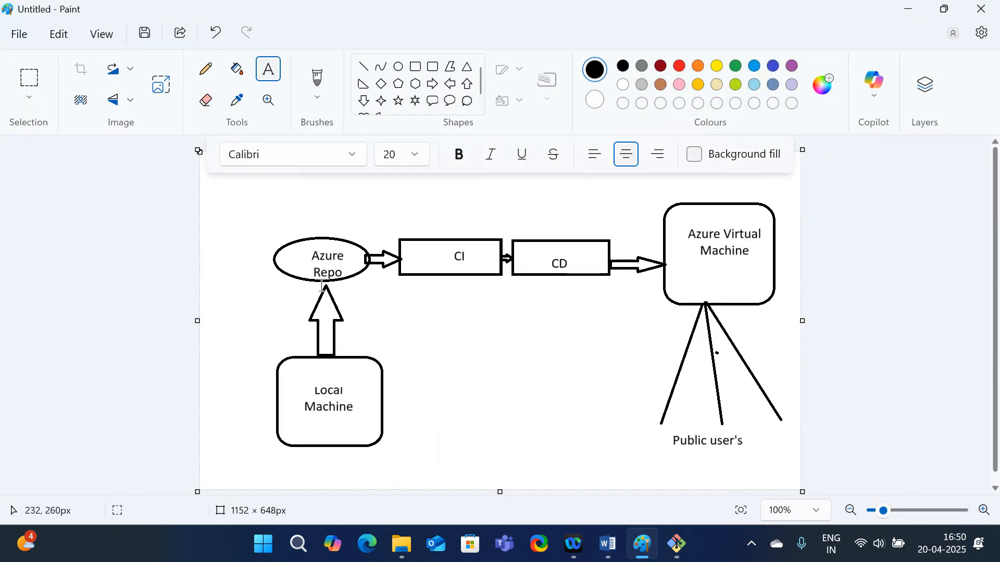
click(909, 9)
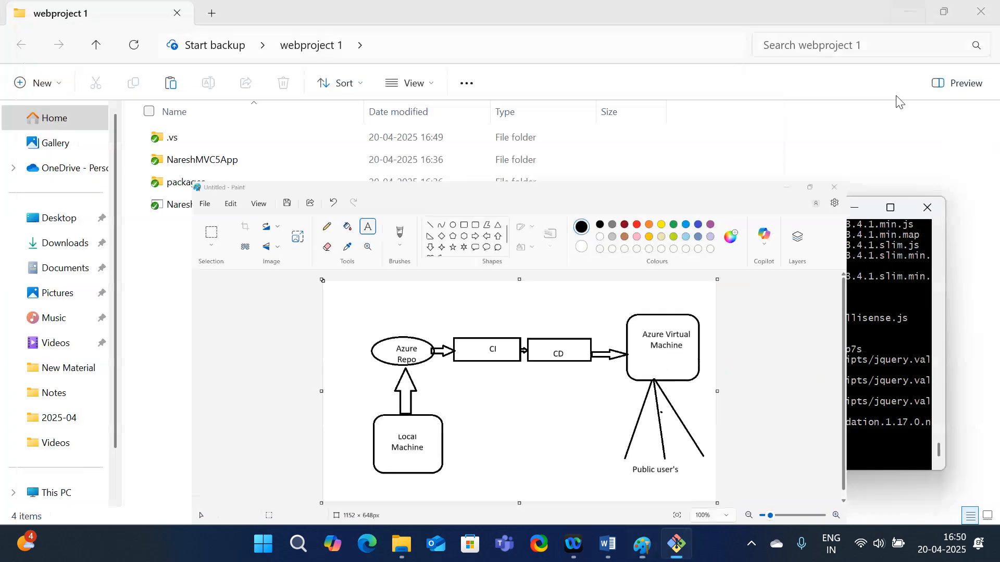
click(909, 9)
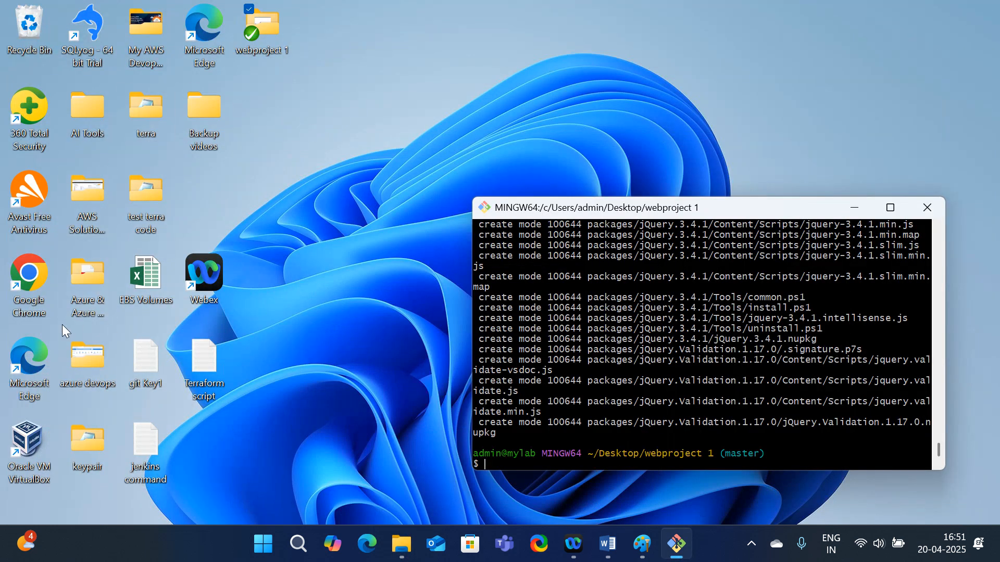
Step: Launch Google Chrome and open the Azure DevOps page of the projectA build pipeline in a new tab
double_click(23, 279)
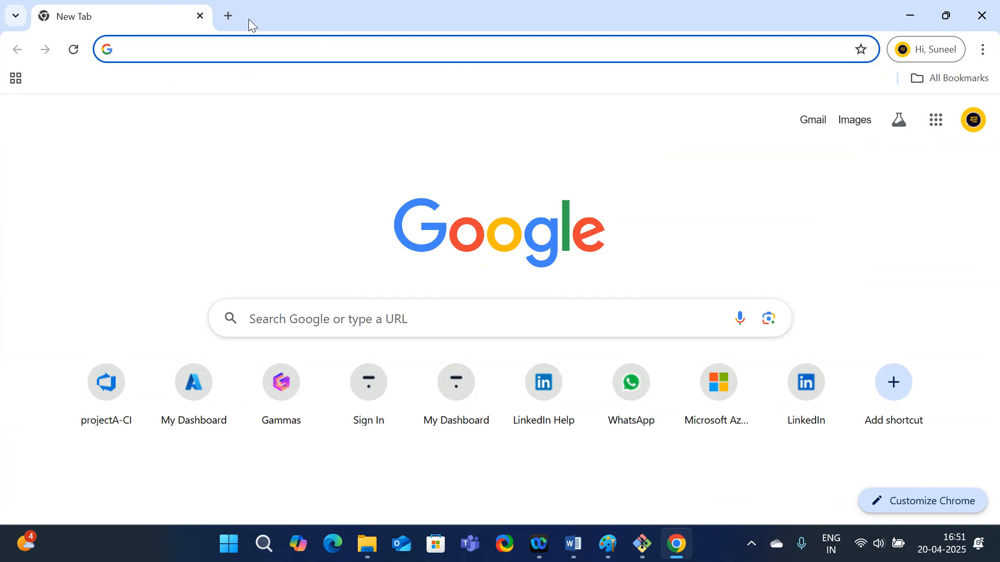
click(233, 17)
text(dev)
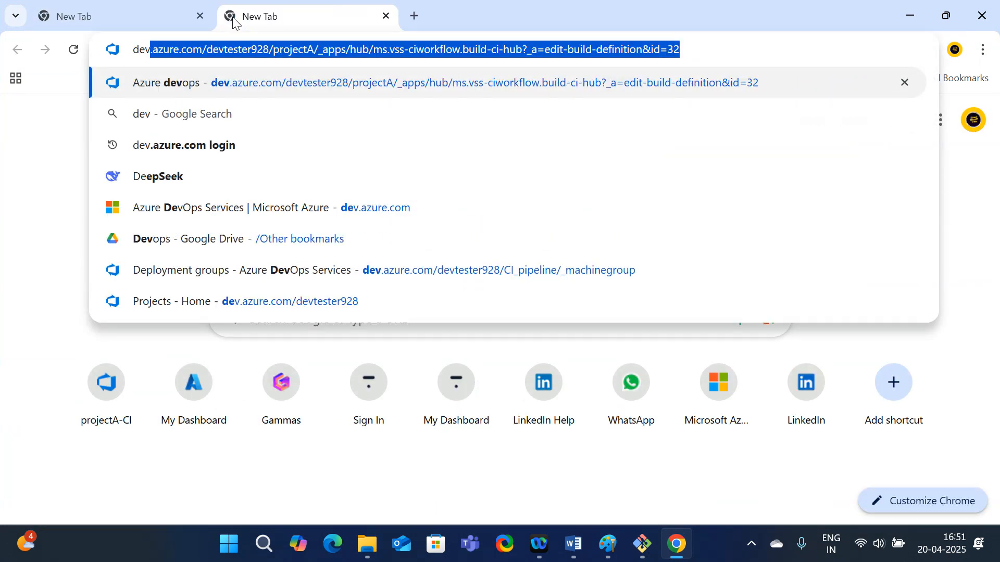
key(Return)
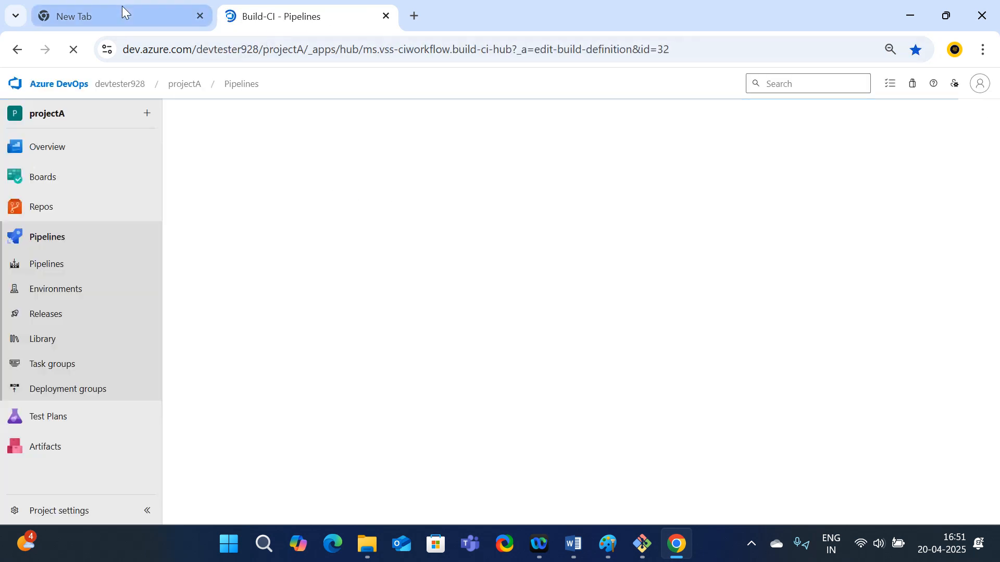
click(121, 7)
click(302, 8)
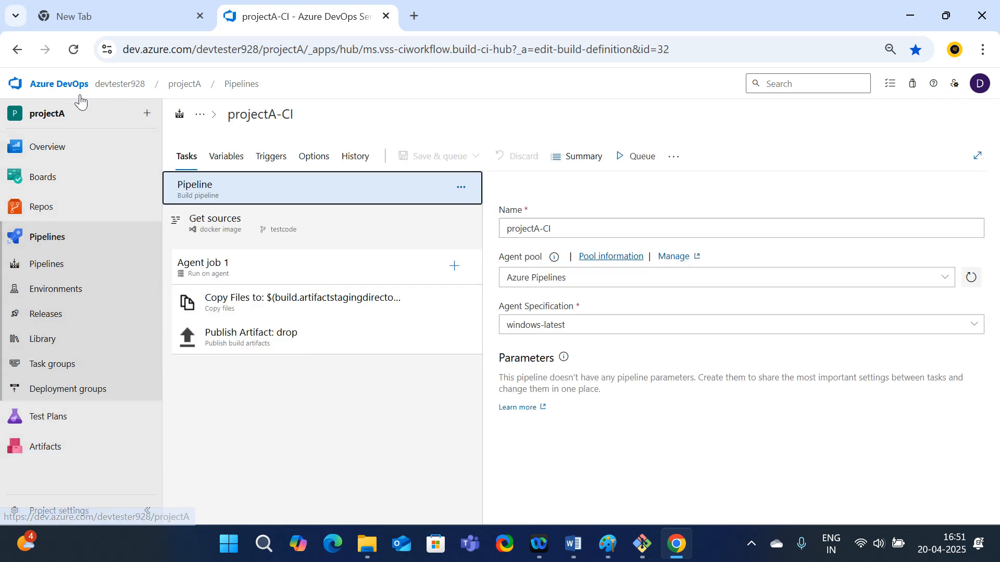
Step: Create a private project named "CI_CD pipeline" with the same text as description, Git version control and the Basic work item process
click(50, 89)
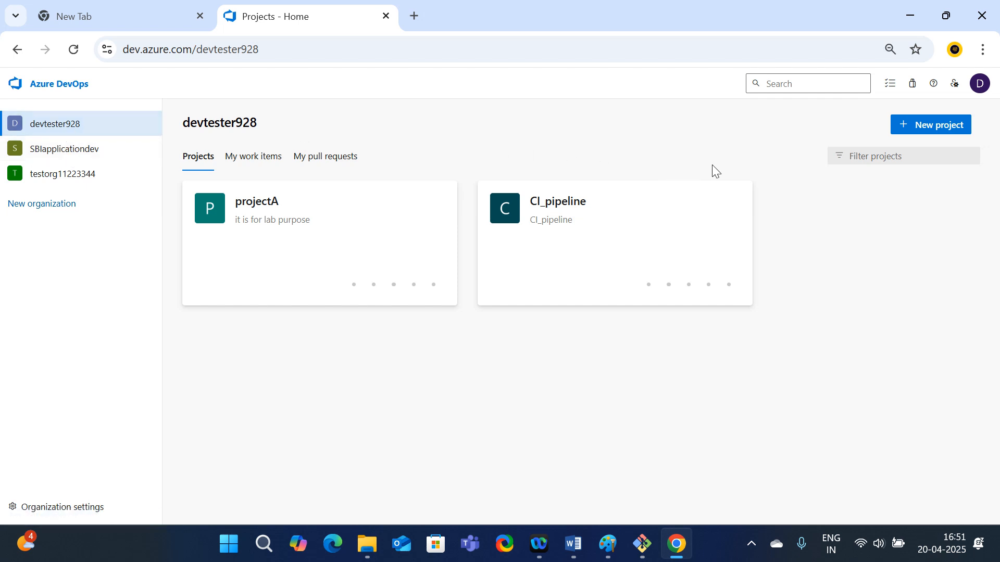
click(937, 125)
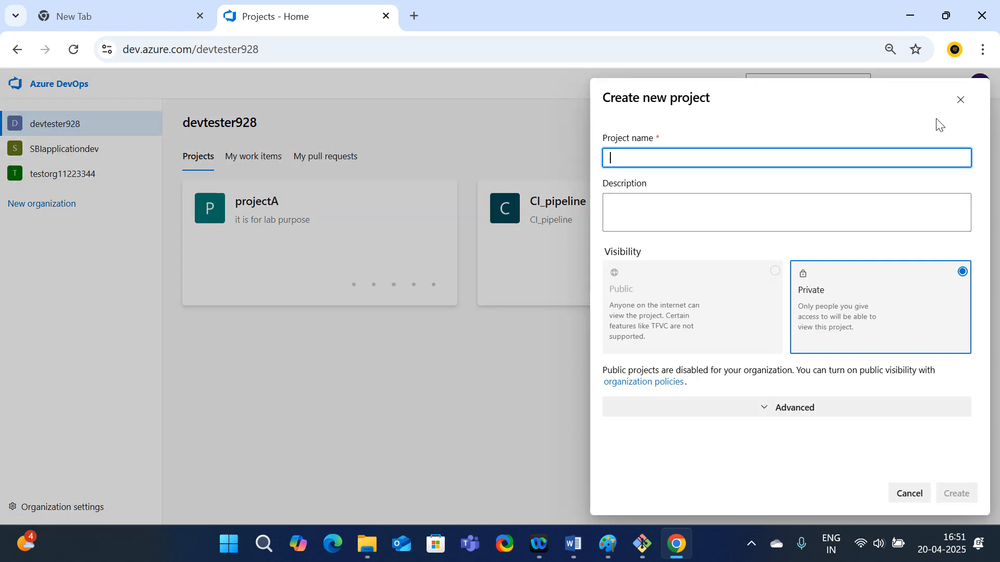
text(C)
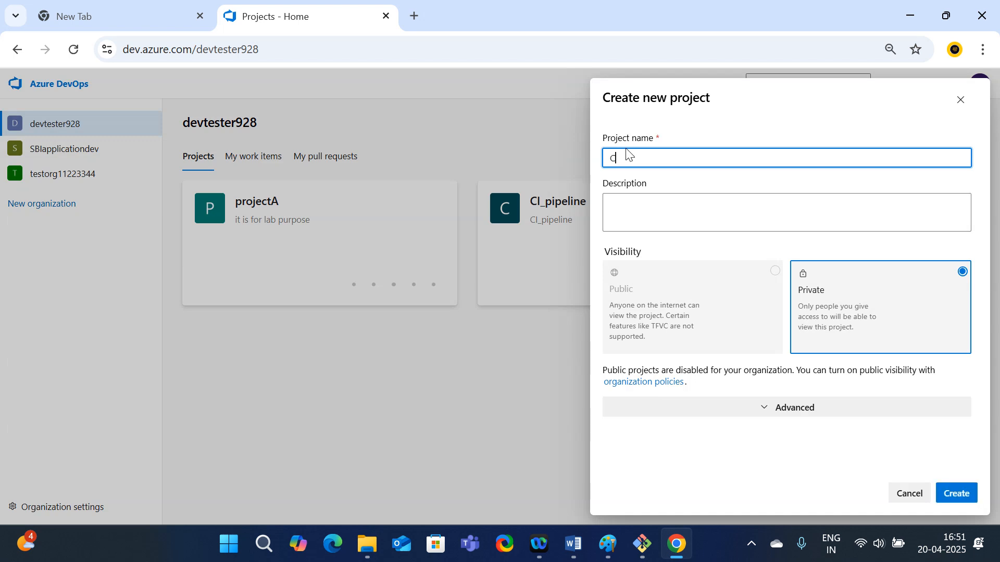
text(I_Car)
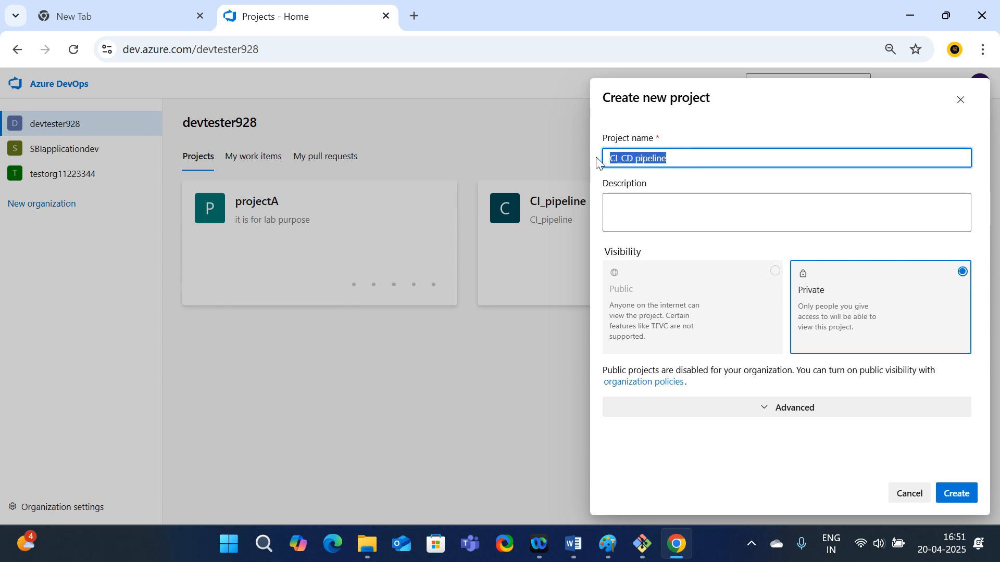
drag(683, 159, 599, 160)
key(ctrl+c)
click(669, 218)
key(ctrl+v)
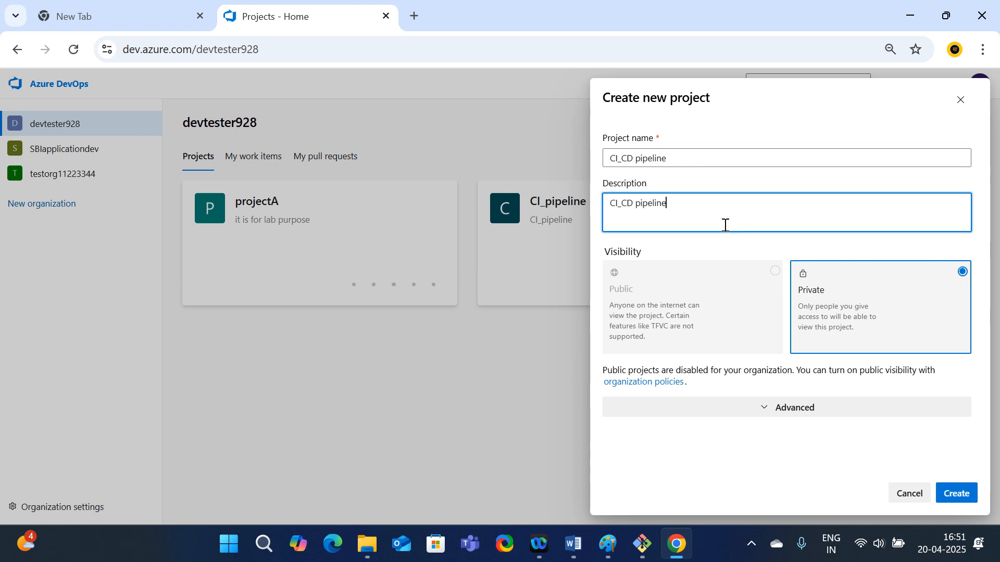
click(796, 411)
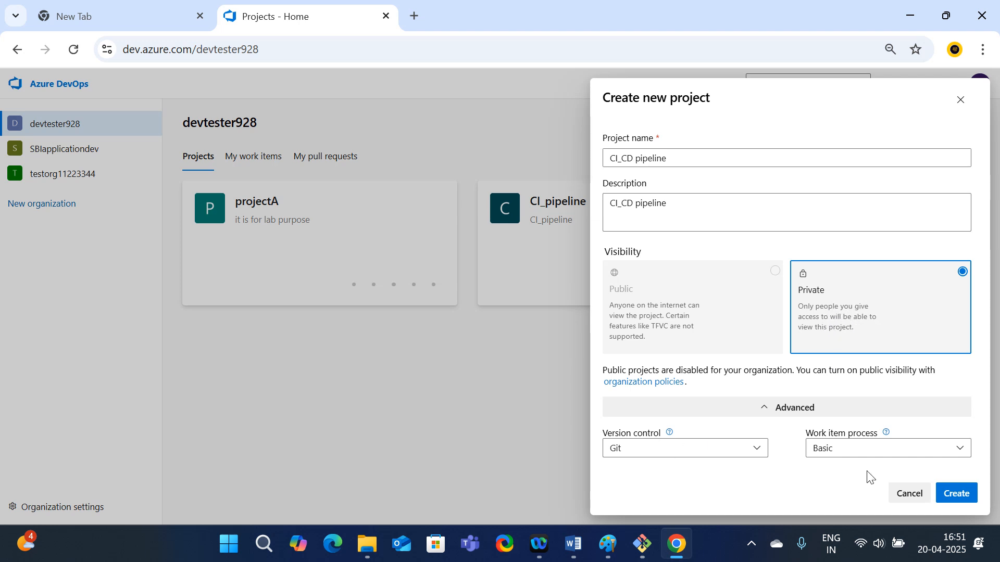
click(956, 493)
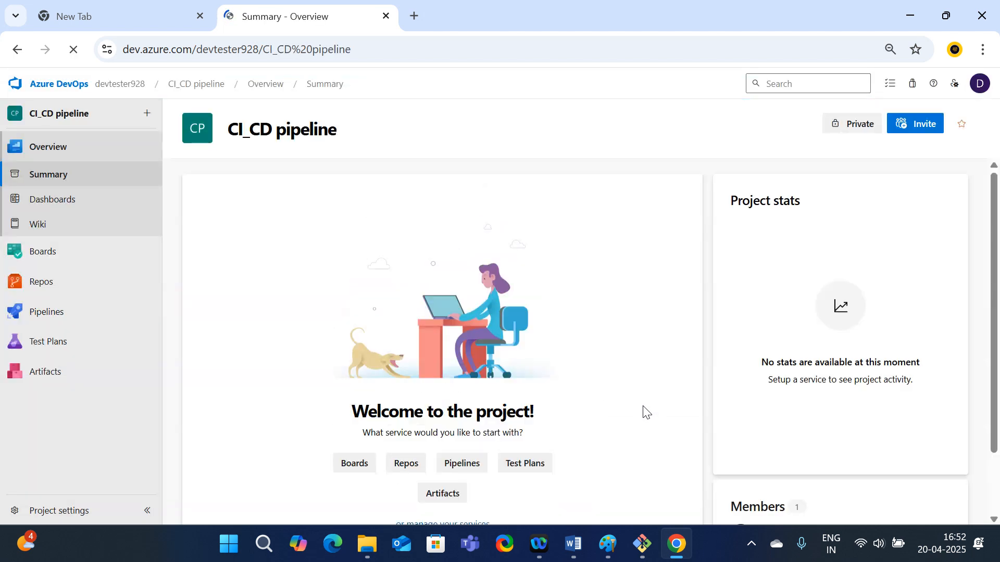
Step: Create a Git repository named "repo1" with a README in the CI_CD pipeline project
mouse_move(41, 285)
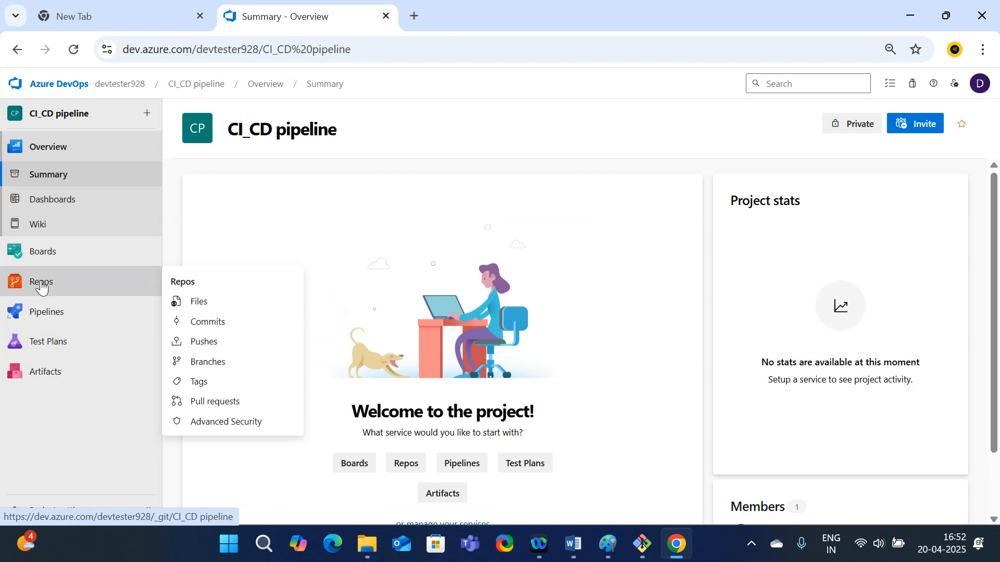
click(41, 284)
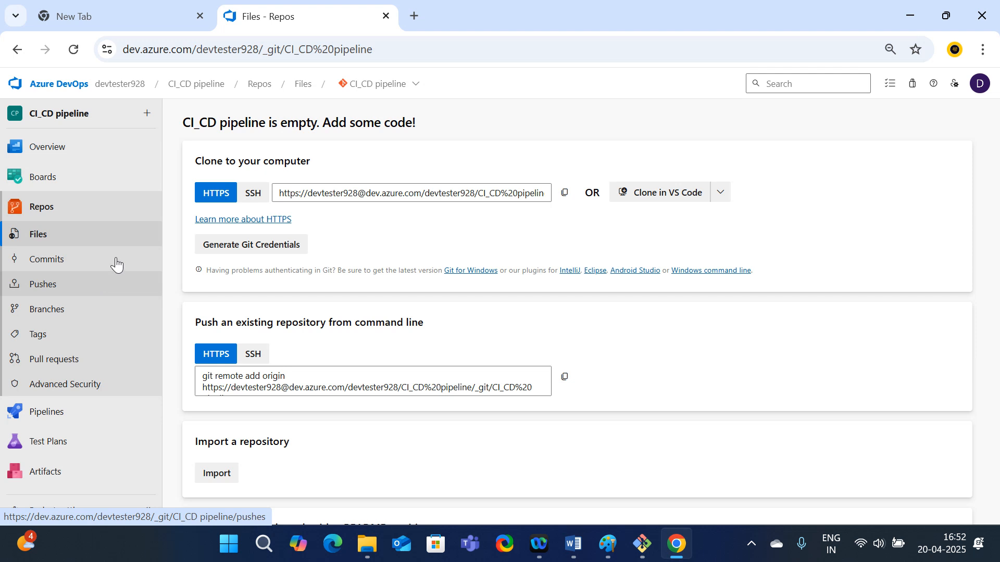
click(414, 90)
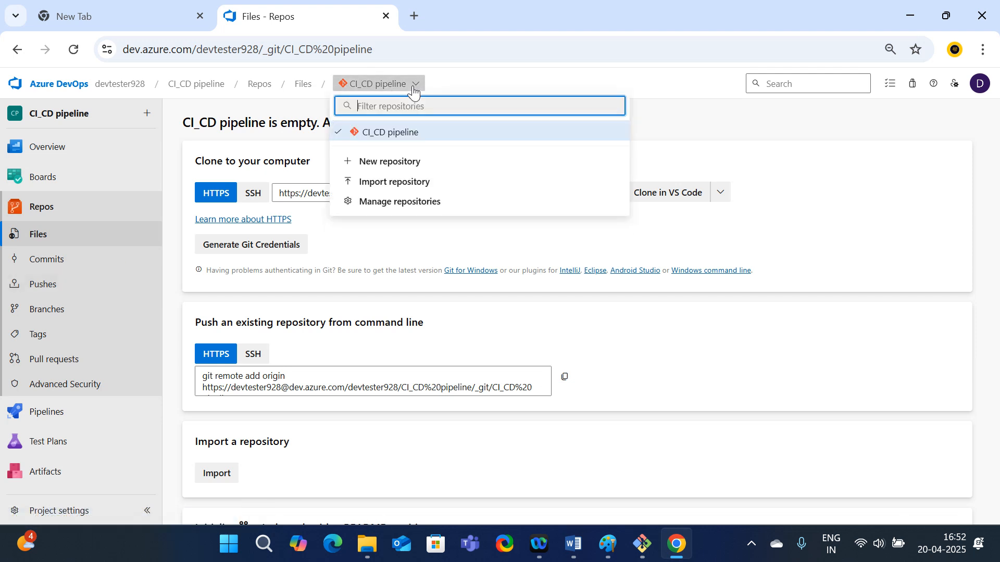
click(390, 162)
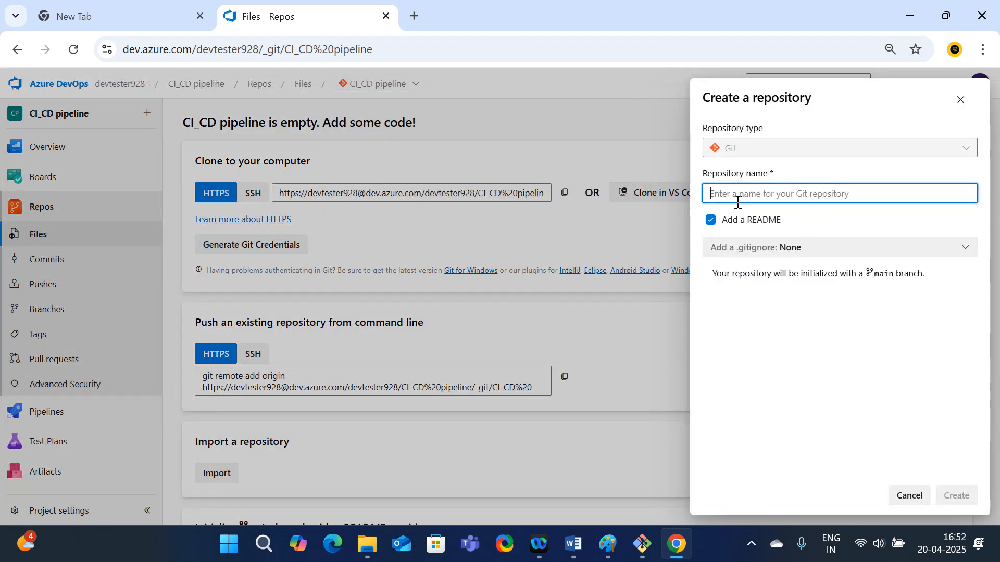
text(repo1)
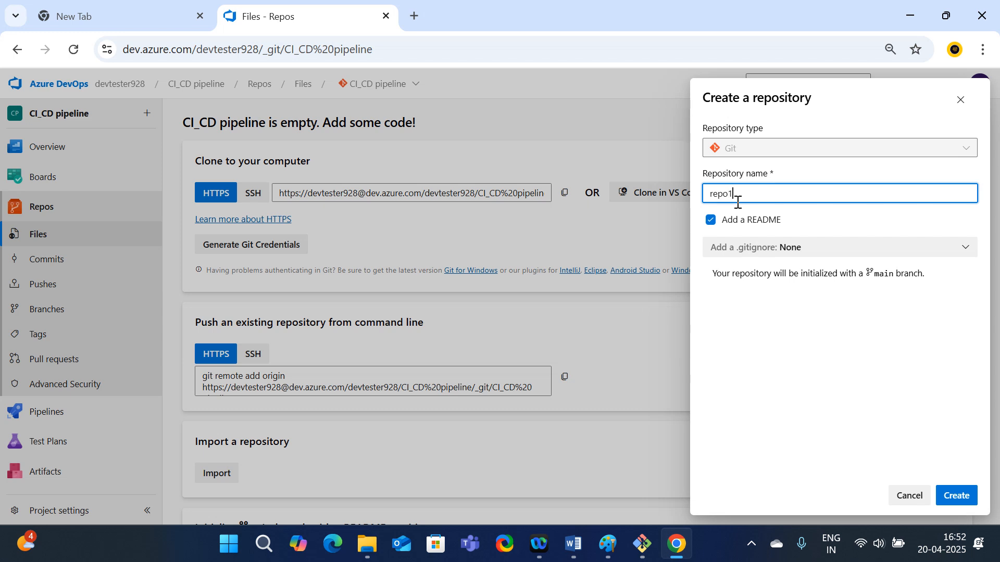
click(966, 500)
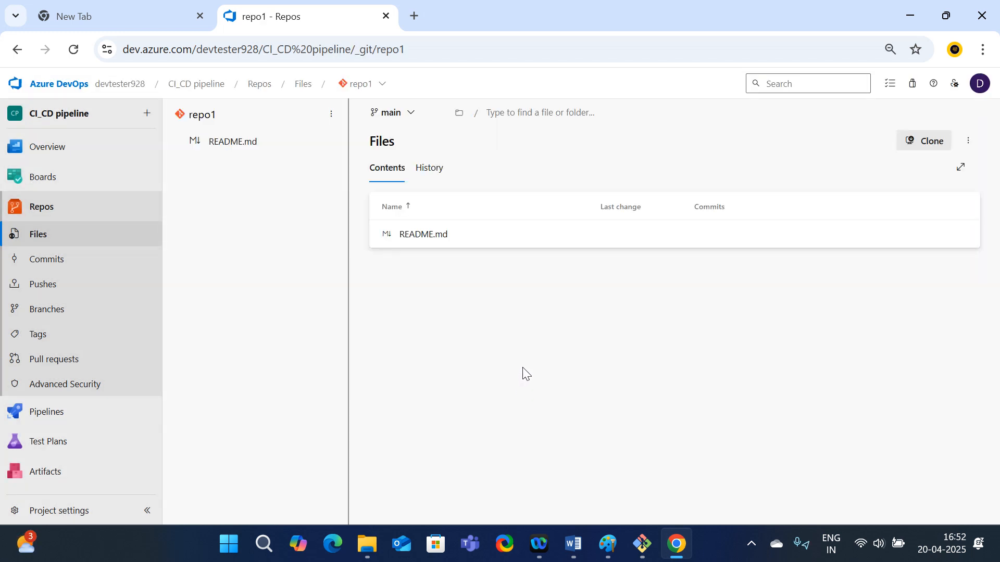
Step: Copy the web address of repo1, switch to the Git Bash terminal and maximize its window
mouse_move(68, 180)
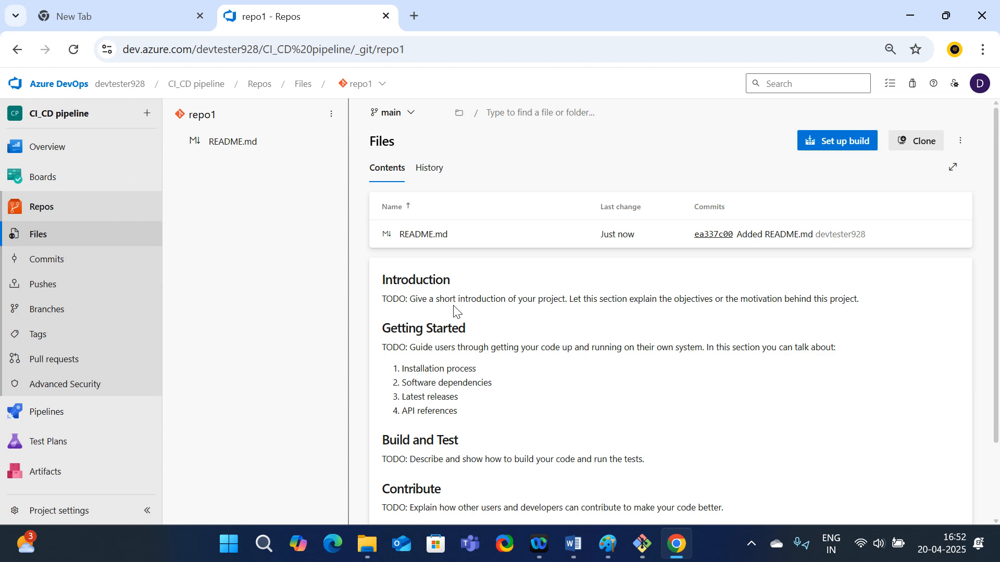
click(419, 50)
key(ctrl+c)
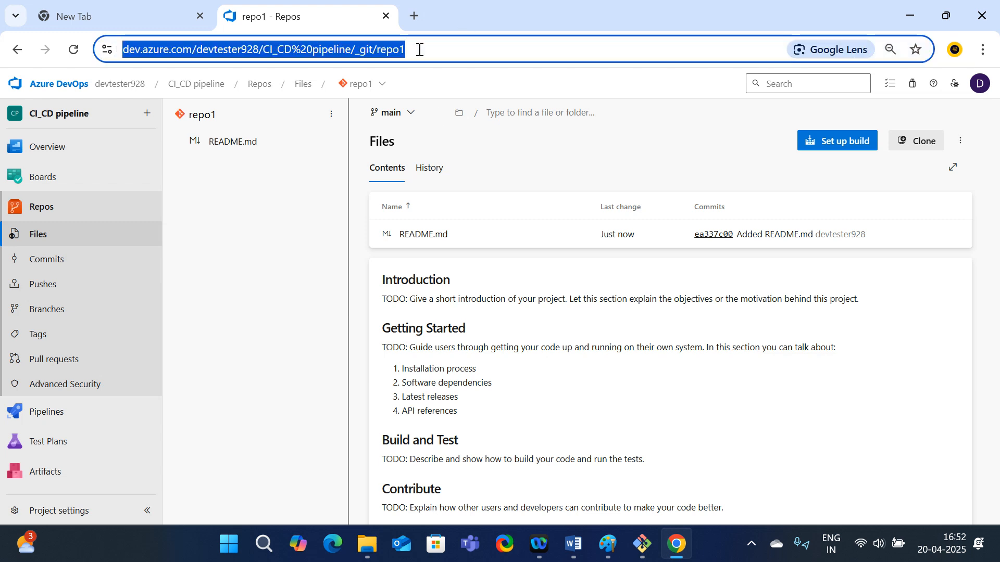
click(643, 548)
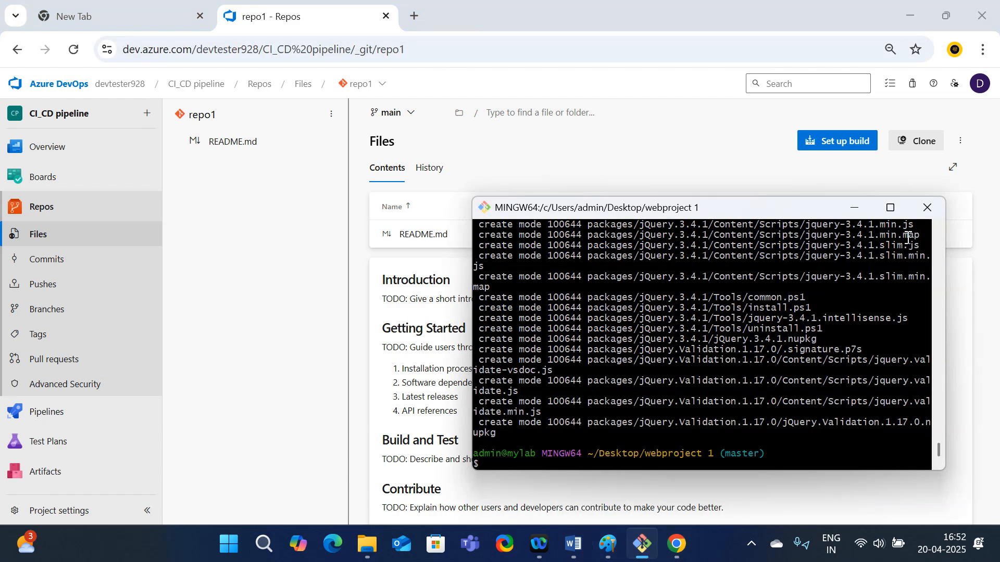
click(847, 204)
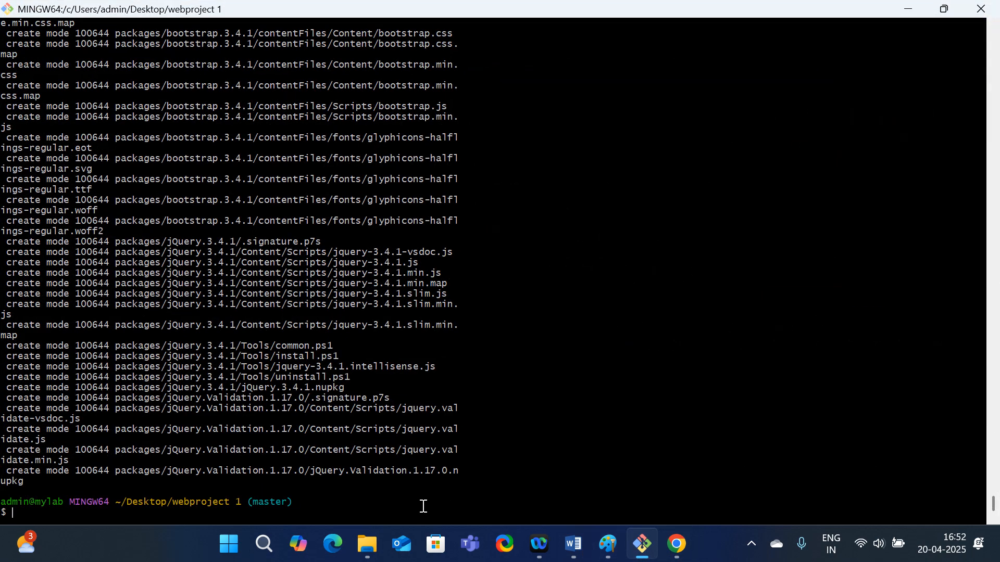
Step: Push the local master branch to the copied repo1 address using "git push --set-upstream"
text(git push --set-upstream)
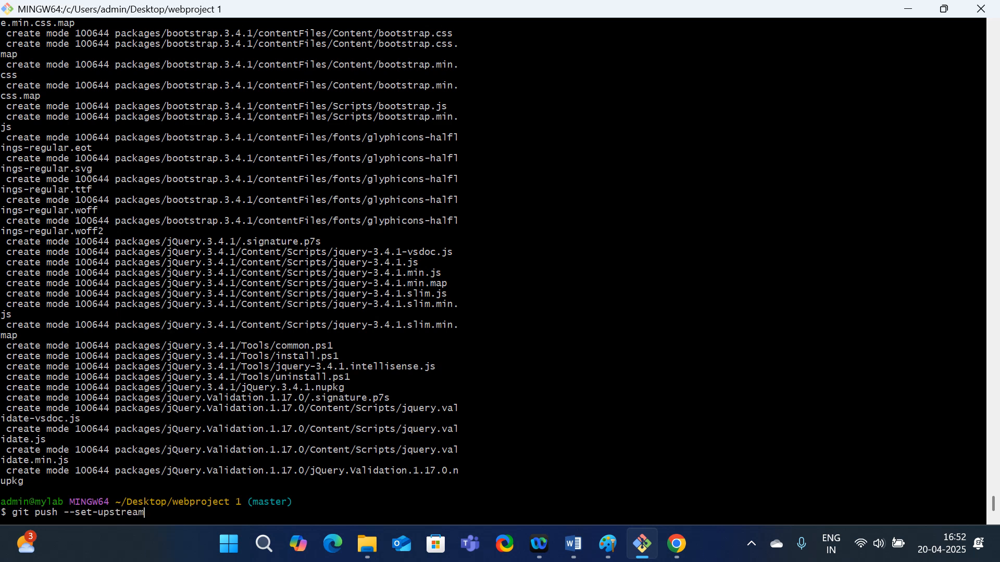
right_click(168, 513)
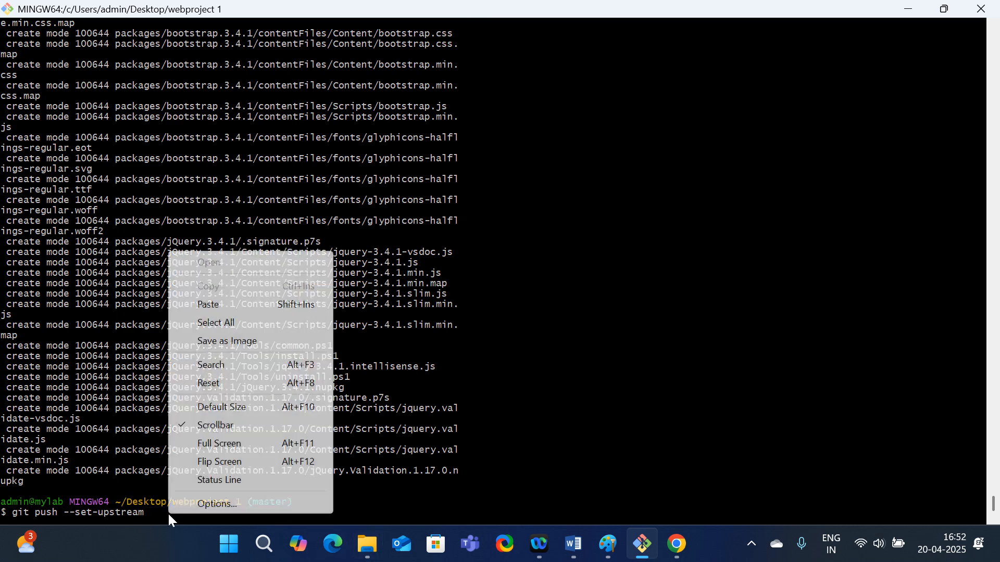
click(228, 305)
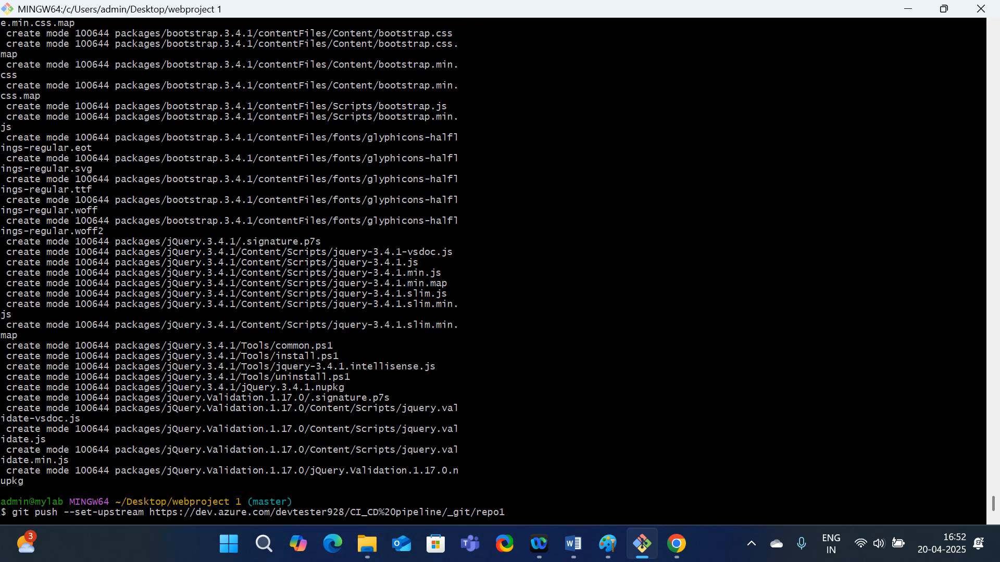
text(master)
key(Return)
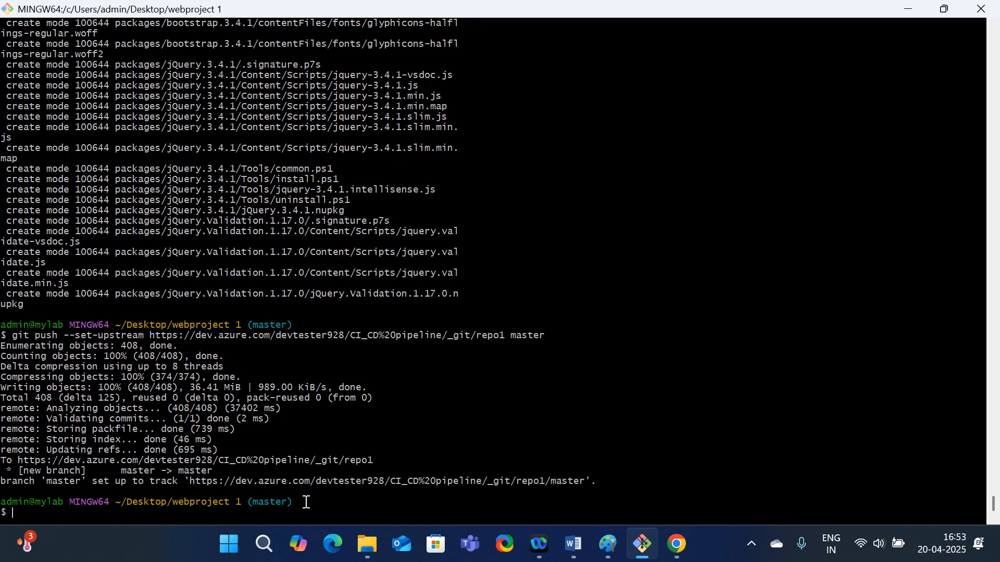
Step: Minimize the terminal, refresh the repo1 page in Chrome and view the files on the master branch
click(918, 15)
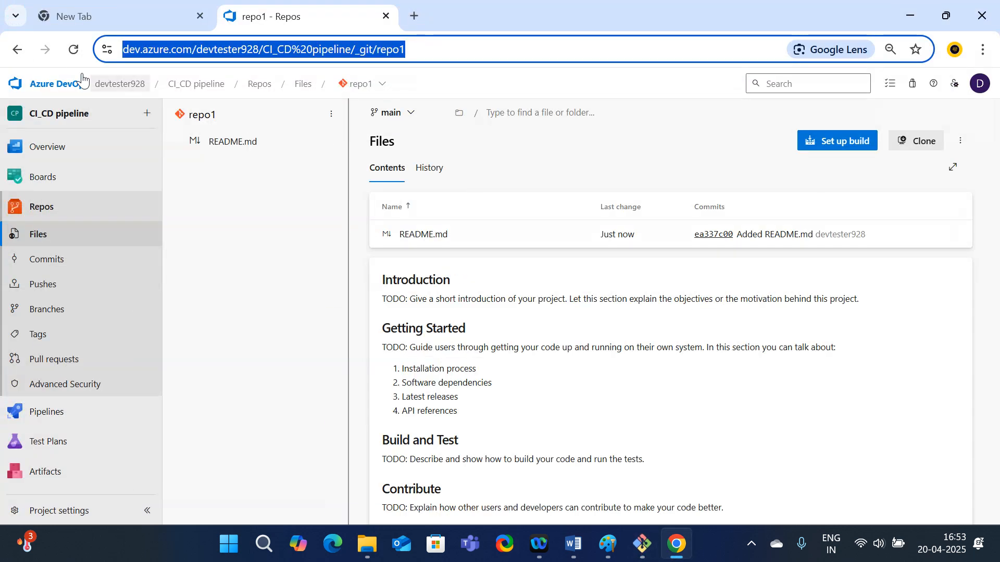
click(75, 49)
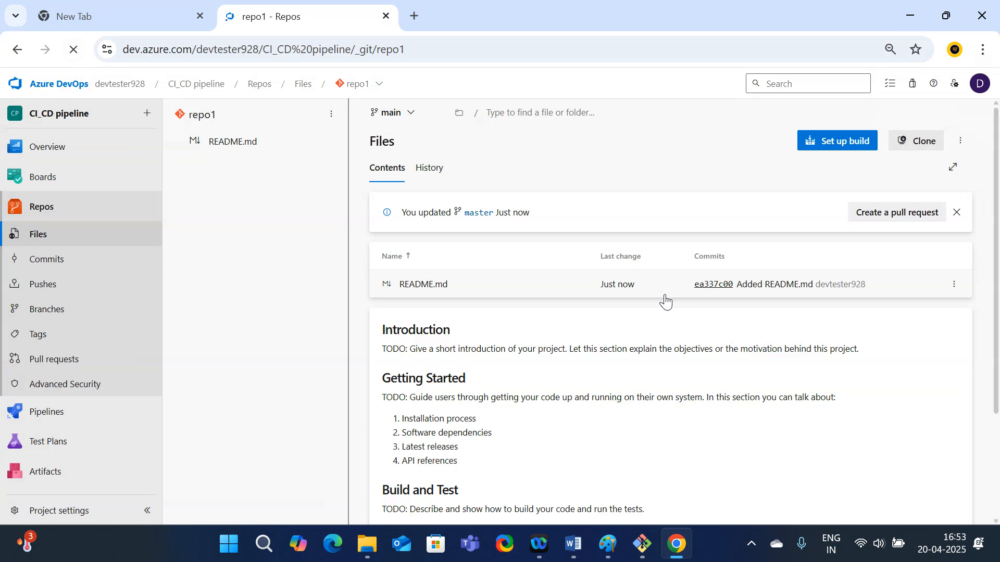
click(397, 112)
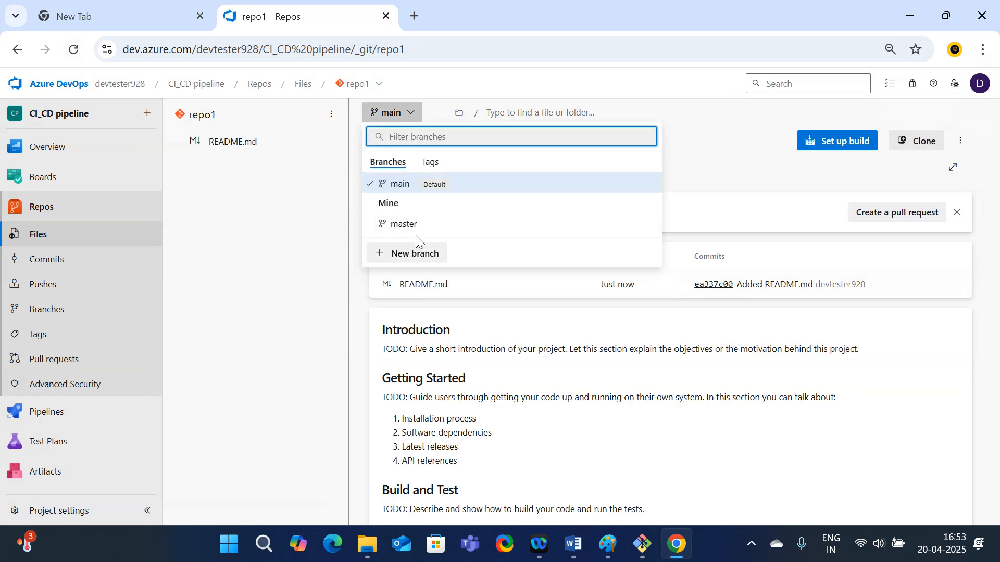
click(403, 225)
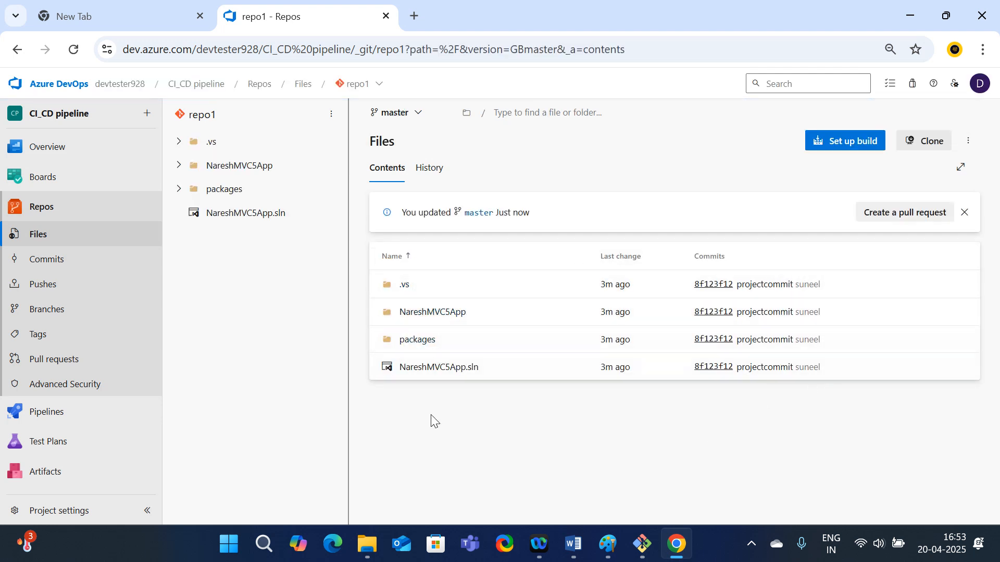
Step: Set master as the default branch of repo1
click(60, 311)
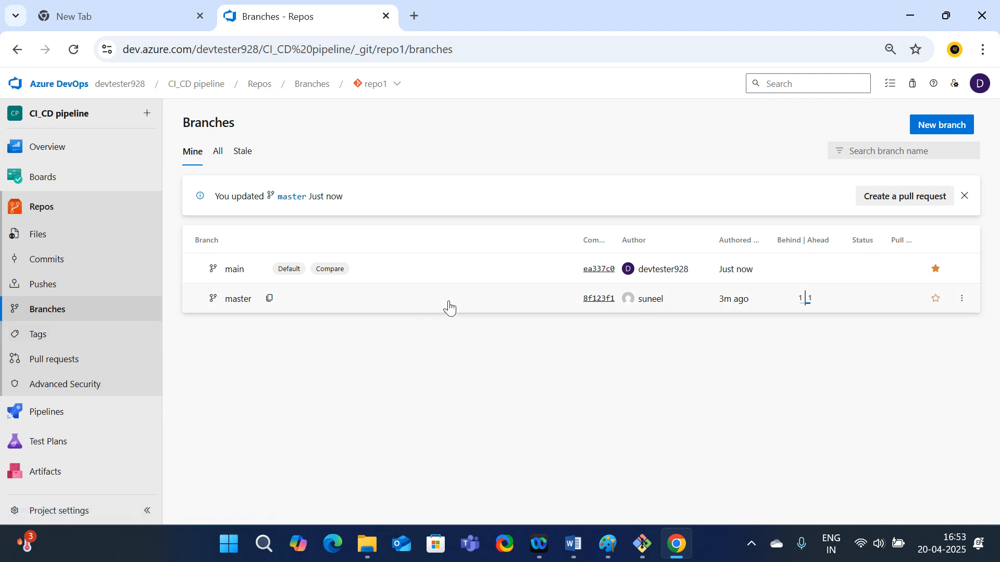
click(963, 299)
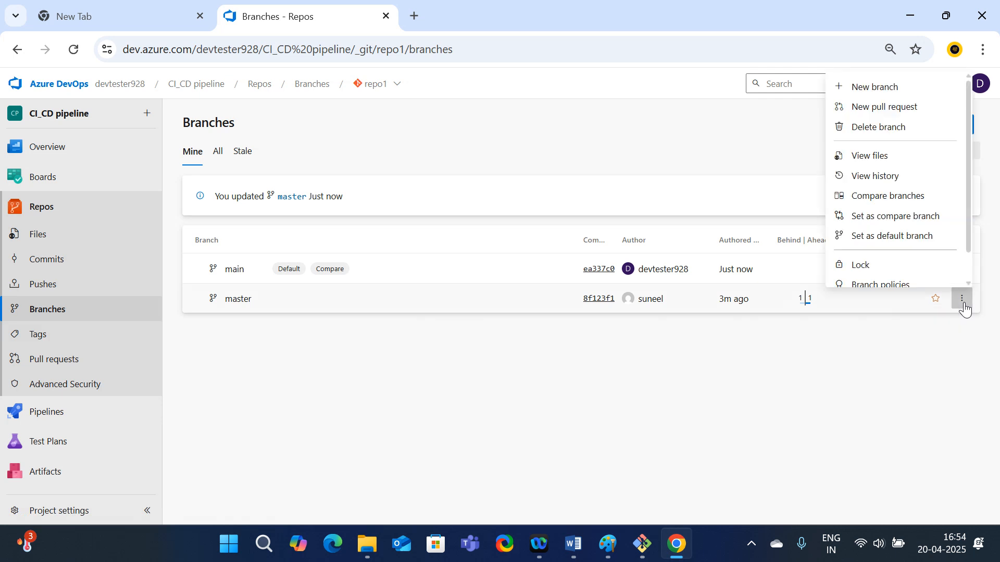
click(878, 245)
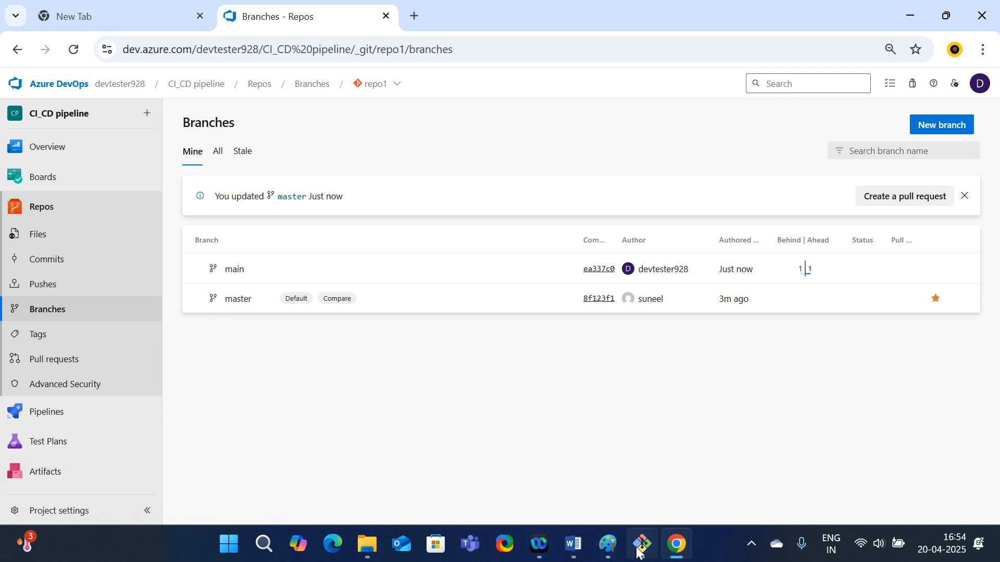
Step: Check the deployment diagram in Paint and start a new build pipeline with the classic editor in the CI_CD pipeline project
click(607, 544)
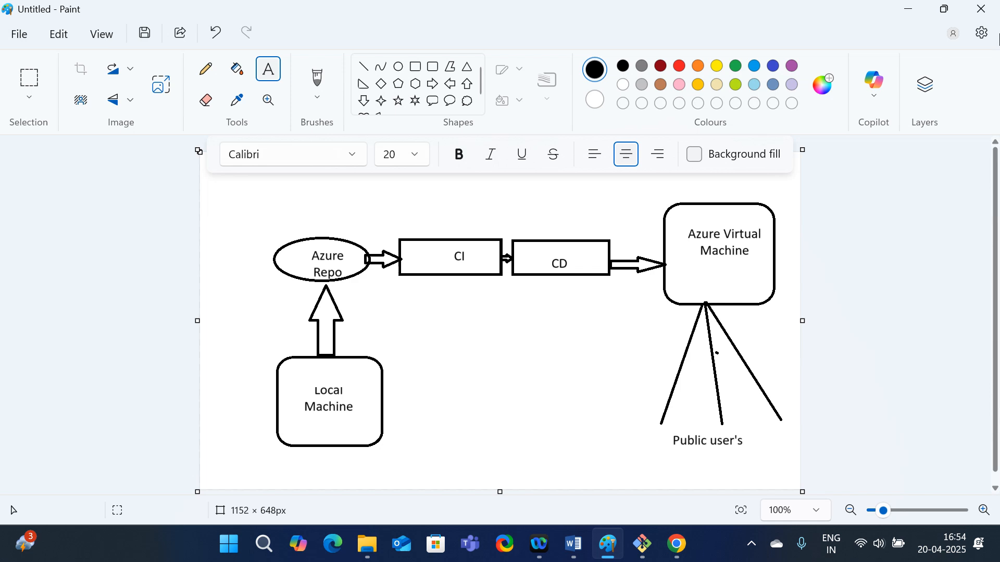
click(909, 9)
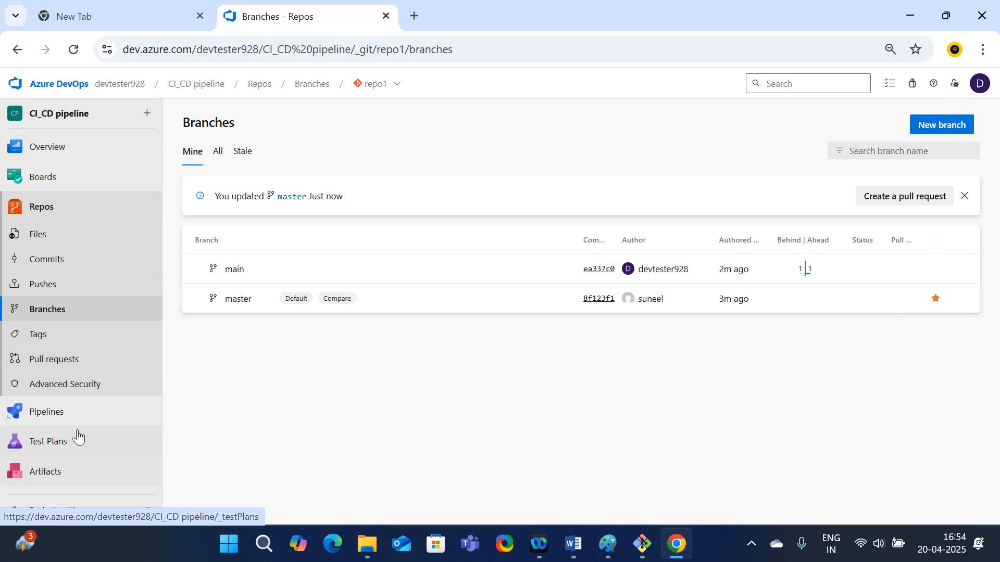
click(58, 414)
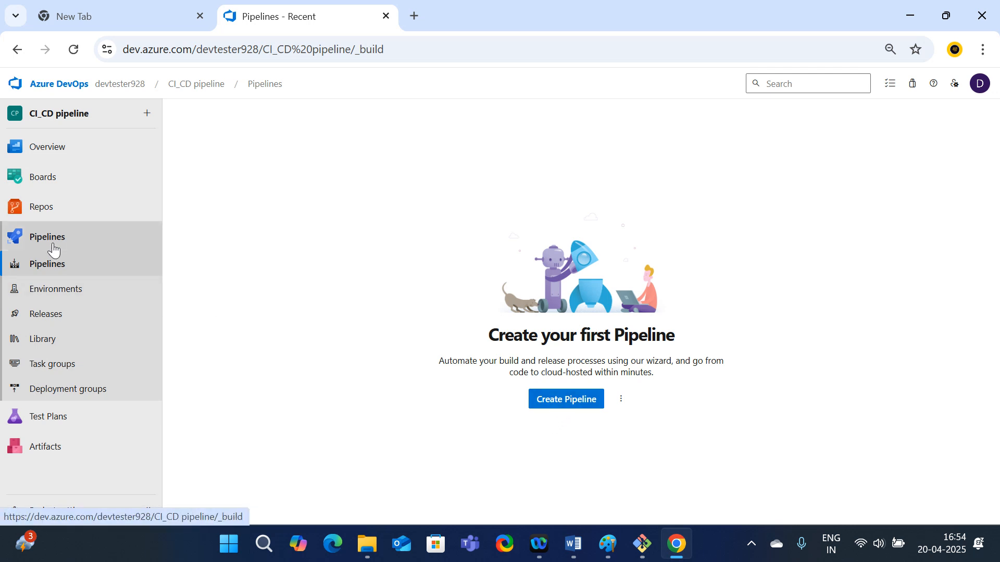
click(35, 316)
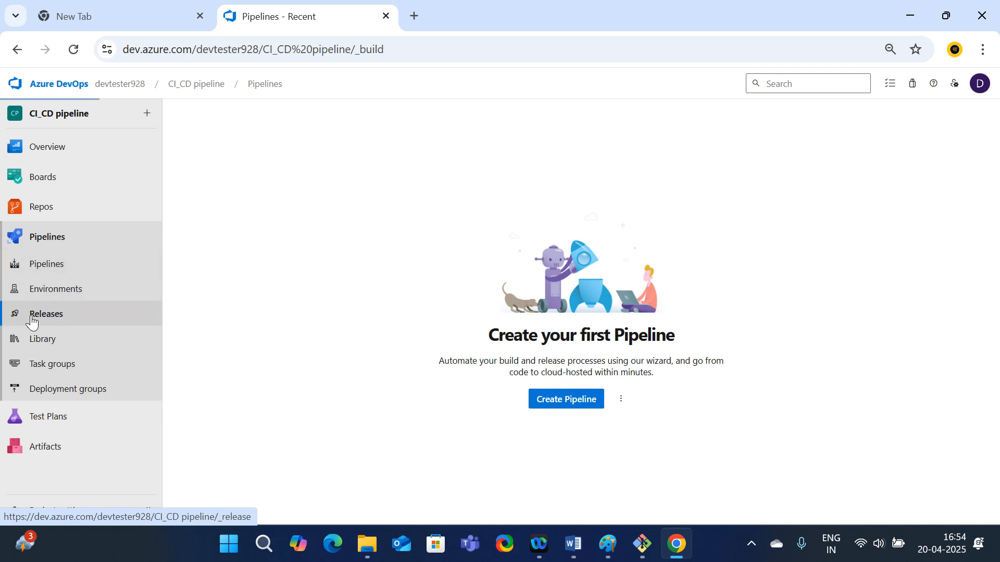
click(48, 271)
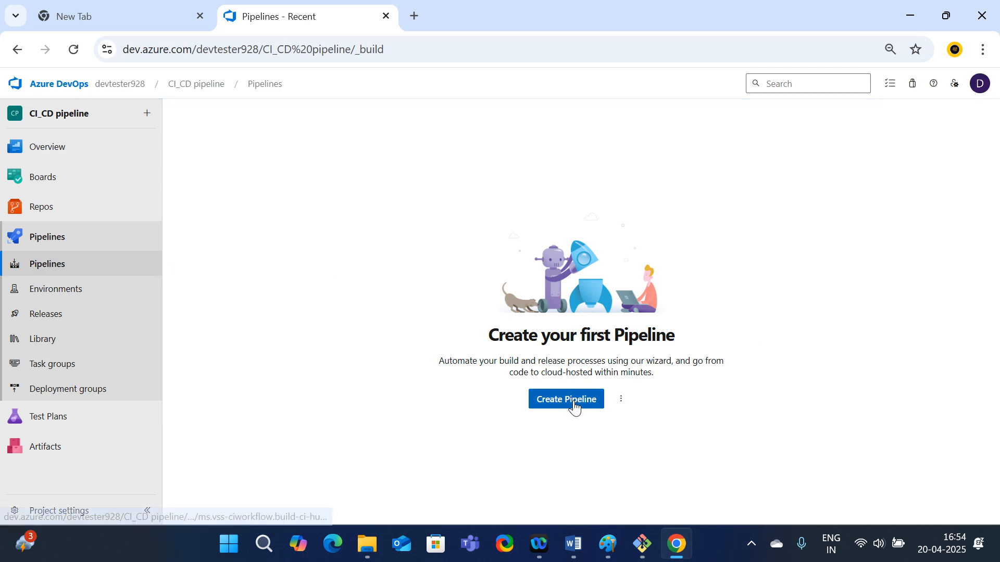
click(558, 399)
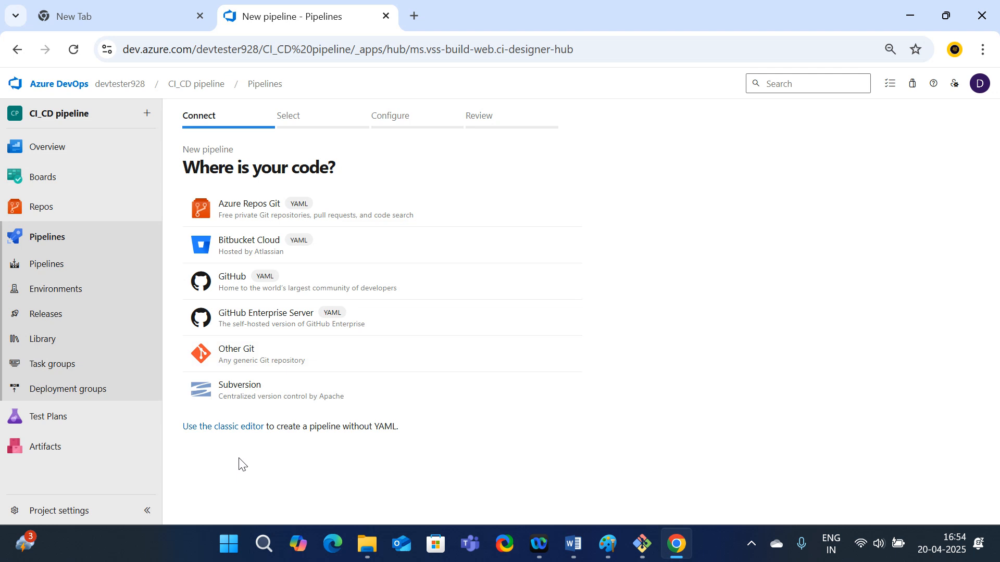
click(217, 432)
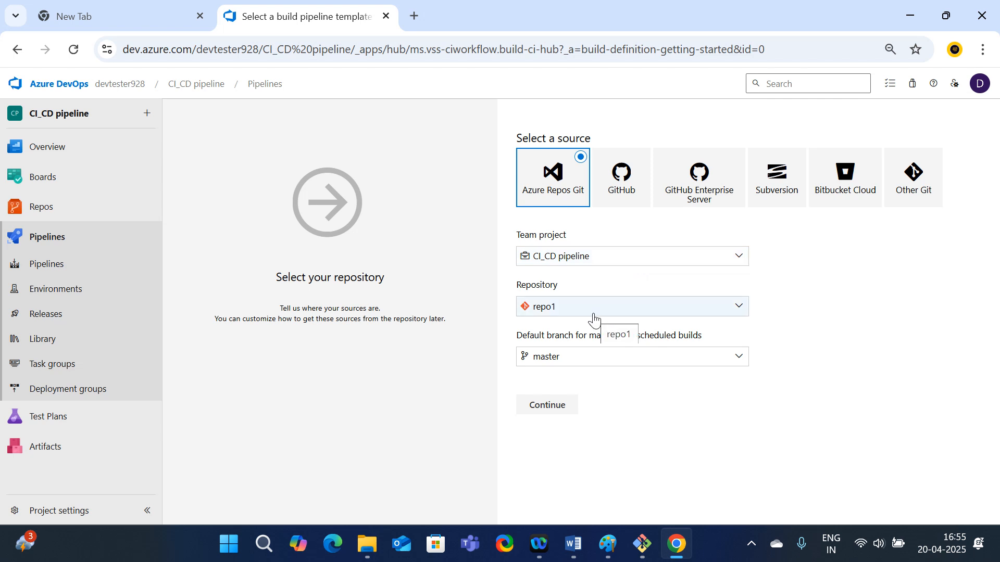
Step: Create the build pipeline from repo1's master branch using the ASP.NET template and name it "CI_CD pipeline-ASP.NET-CI-project CI"
click(547, 405)
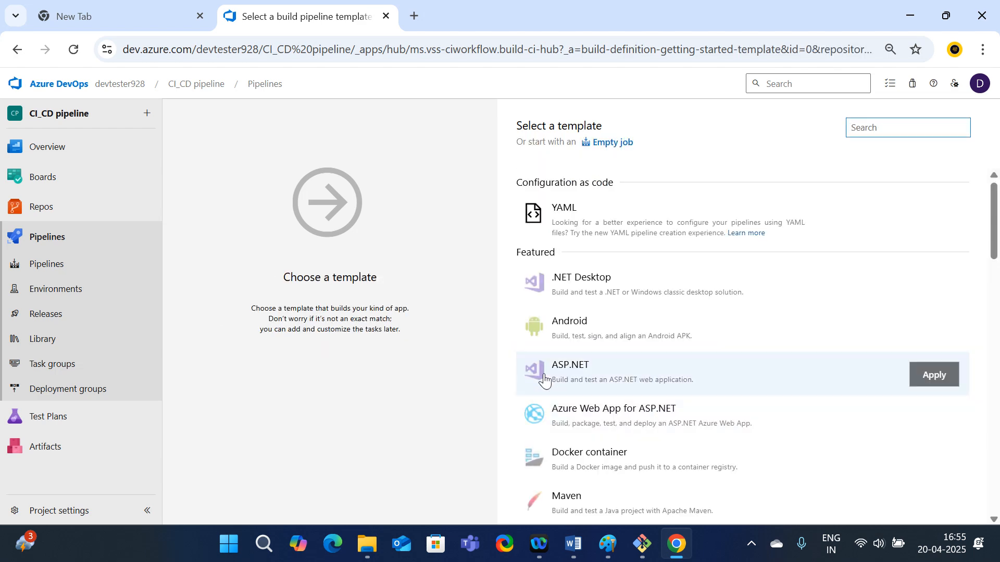
scroll(597, 359, down, 2)
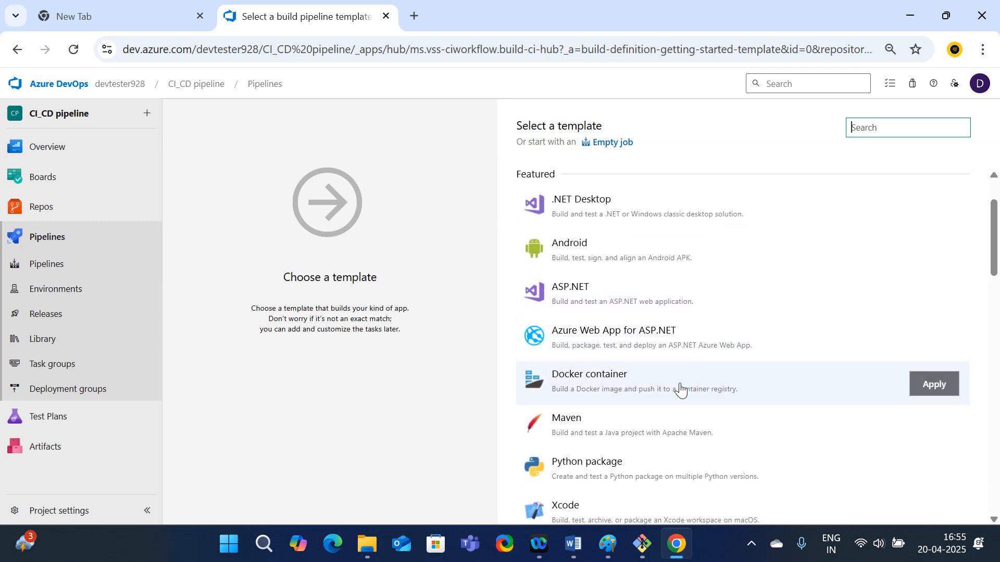
click(573, 291)
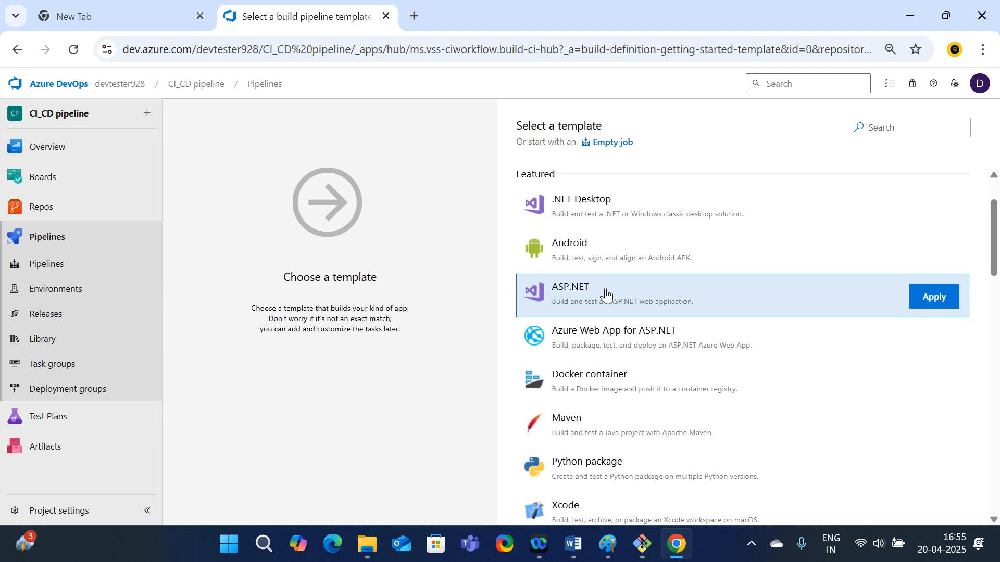
click(935, 301)
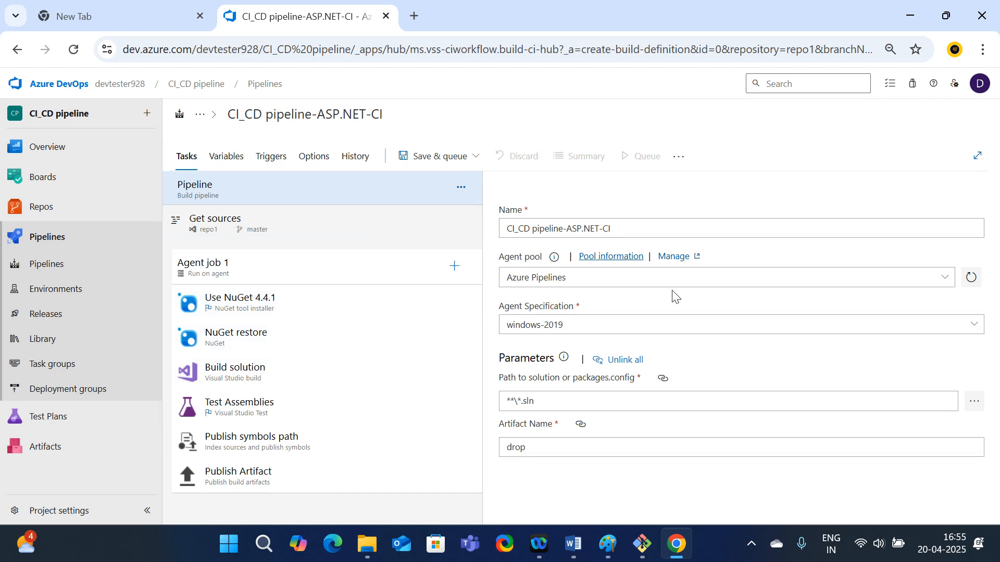
click(628, 226)
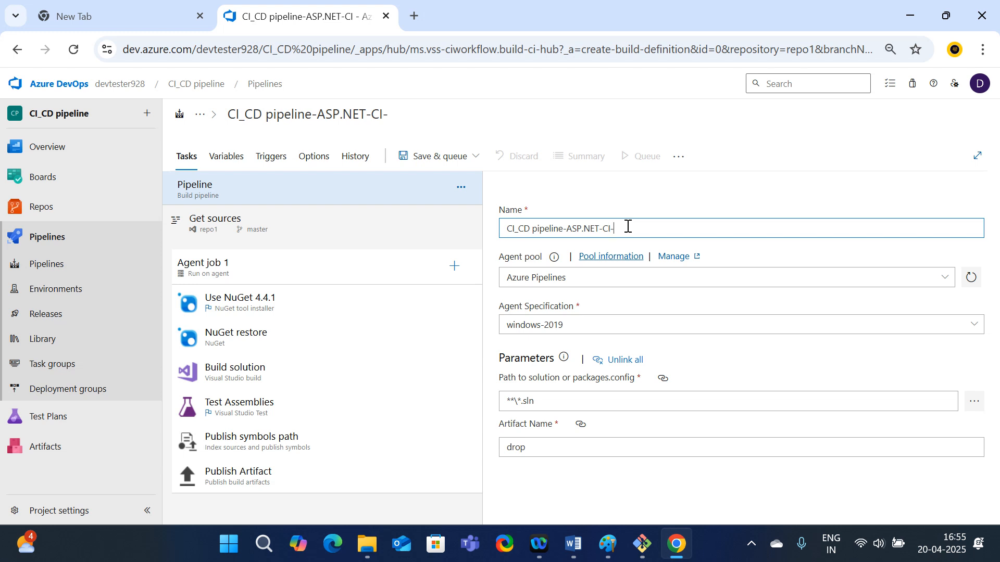
text(-project CI)
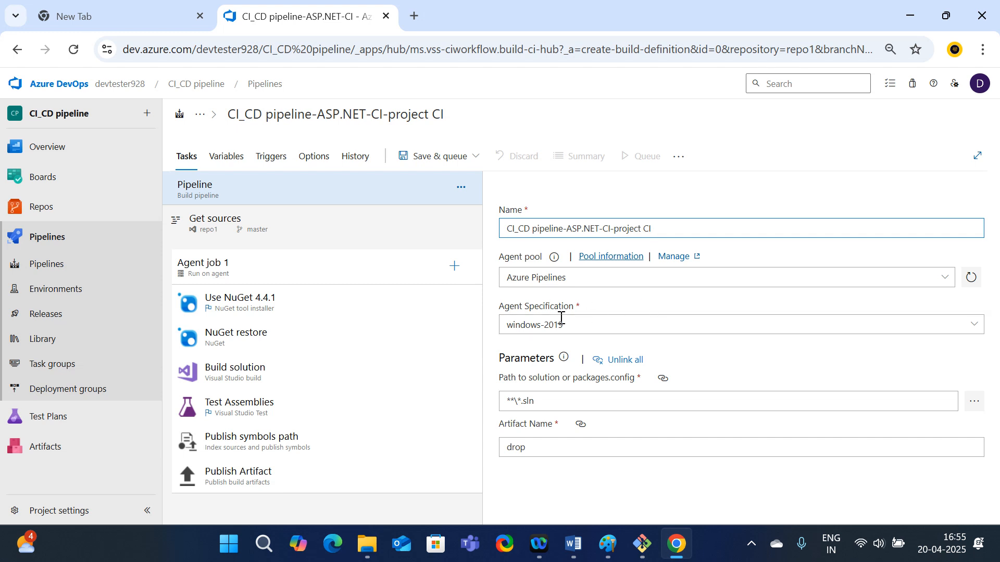
Step: Set Agent job 1 to use the Azure Pipelines agent pool with the windows-2019 agent specification
click(228, 265)
scroll(687, 302, down, 2)
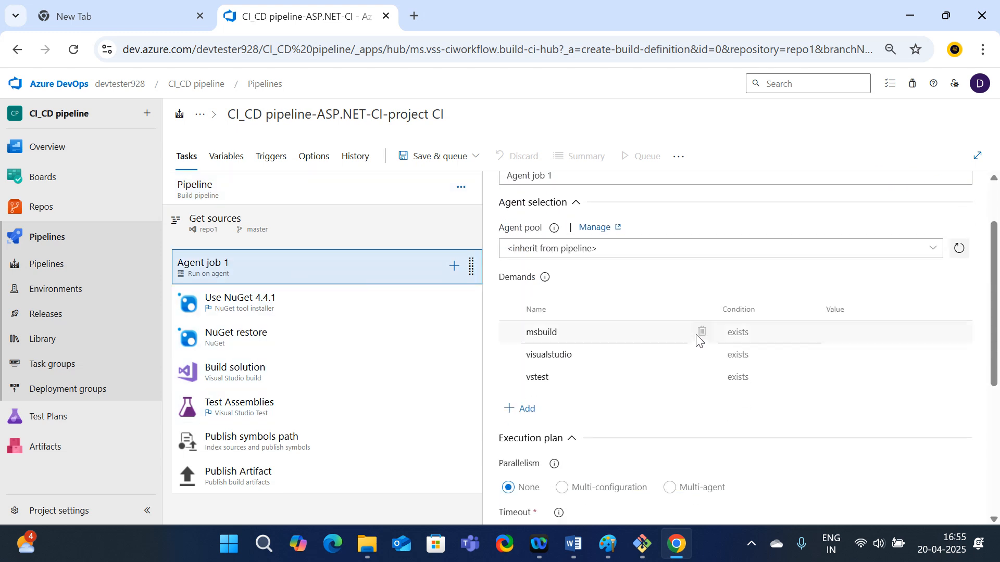
scroll(696, 330, up, 2)
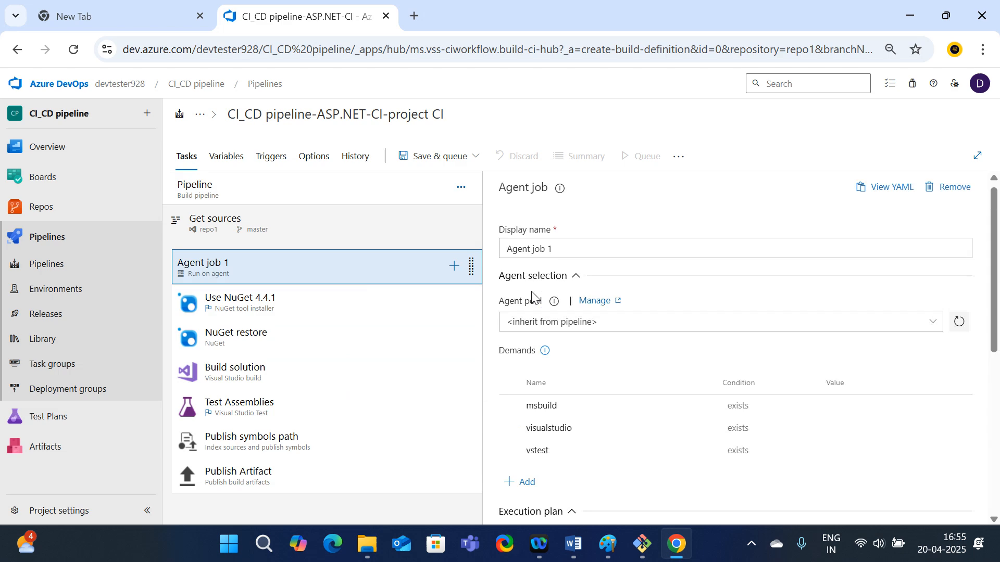
click(929, 326)
click(597, 367)
scroll(729, 323, down, 2)
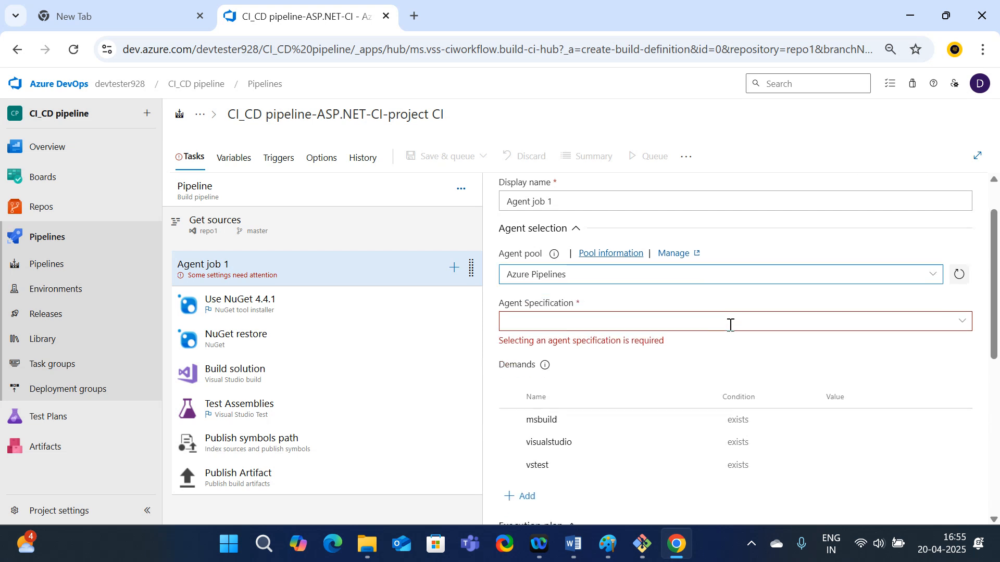
click(958, 304)
scroll(598, 444, down, 2)
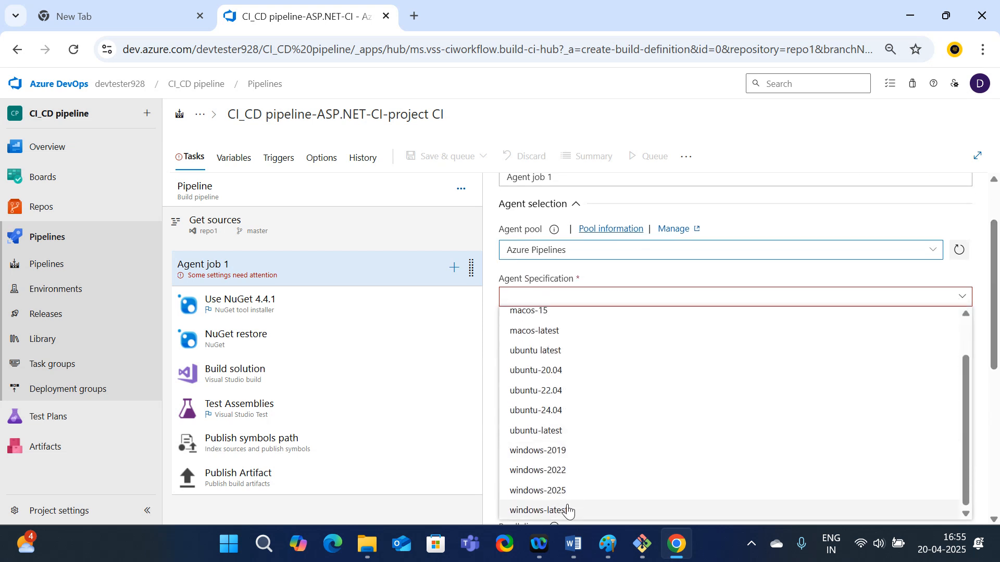
click(557, 451)
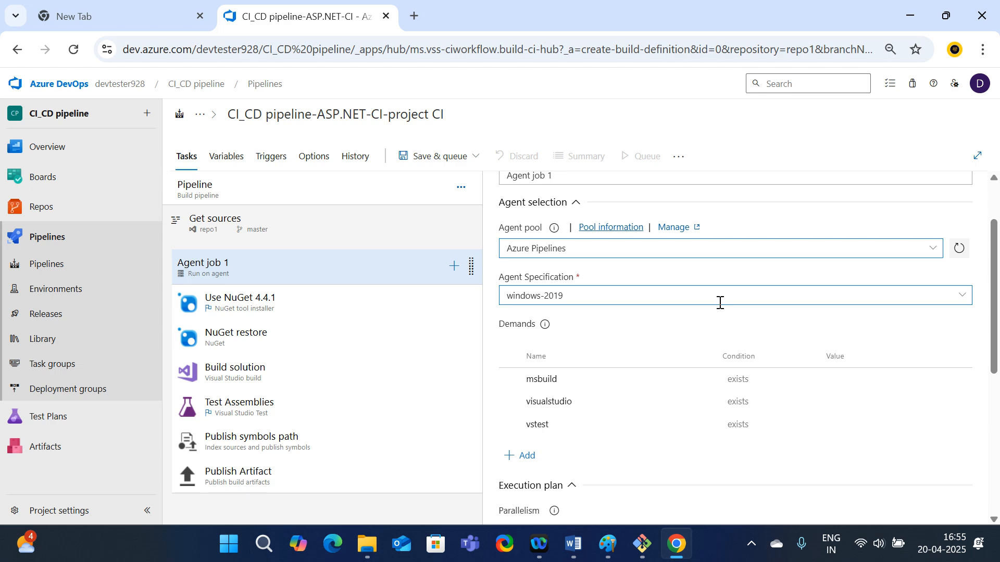
Step: Set both the timeout and the job cancel timeout of Agent job 1 to 15 in the execution plan
scroll(720, 303, up, 2)
scroll(718, 313, down, 8)
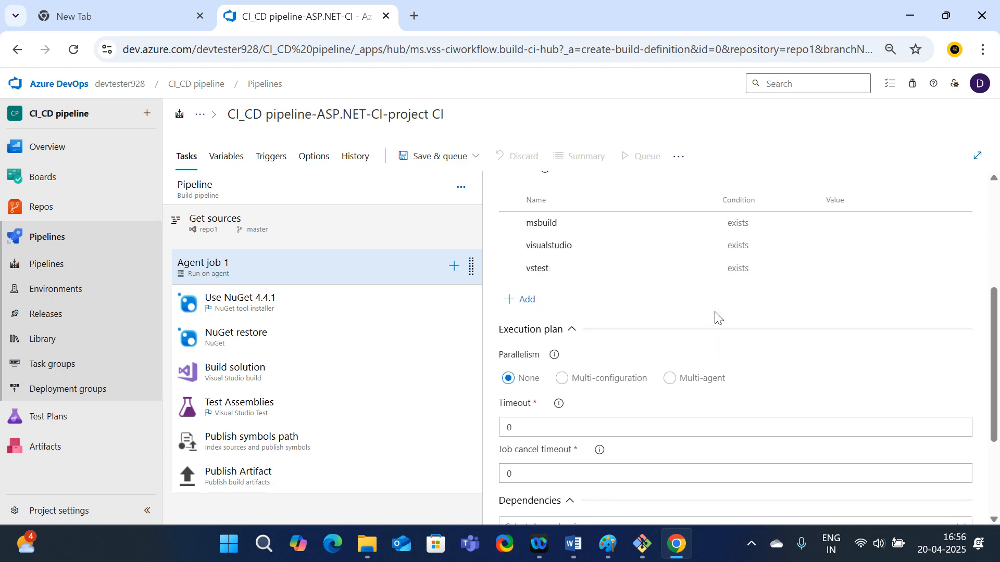
scroll(635, 317, up, 2)
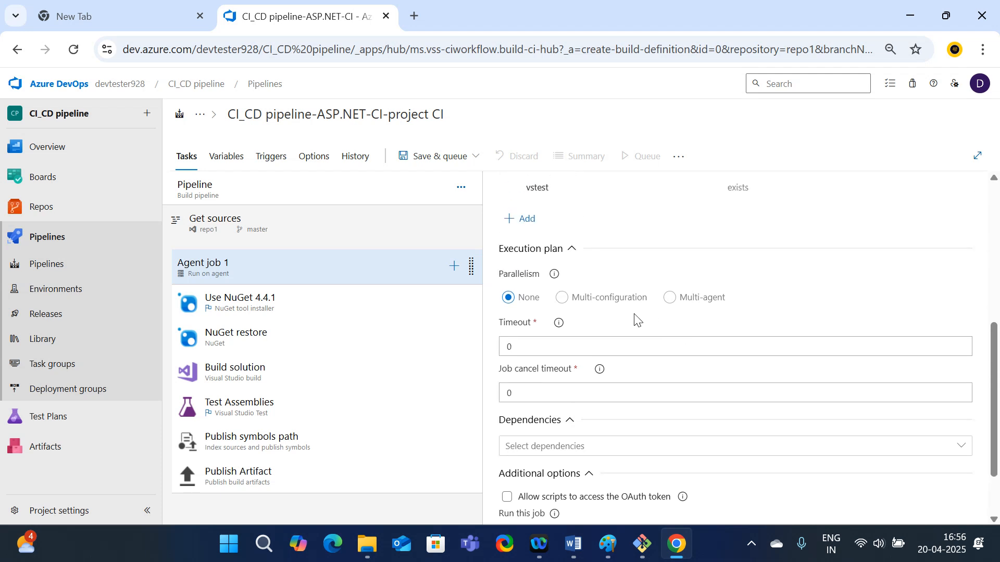
click(526, 351)
key(BackSpace)
text(15)
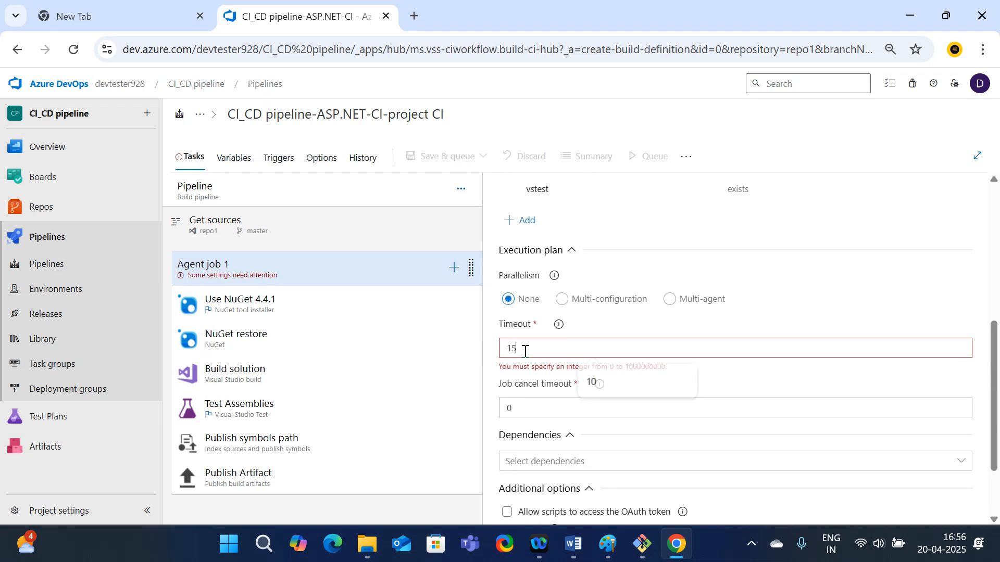
click(520, 397)
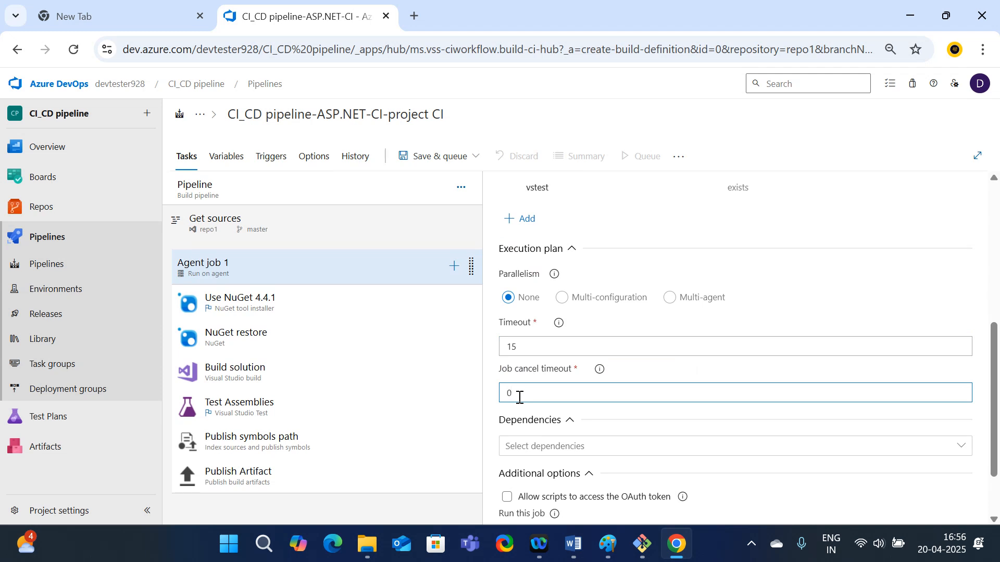
key(BackSpace)
text(15)
scroll(520, 397, down, 1)
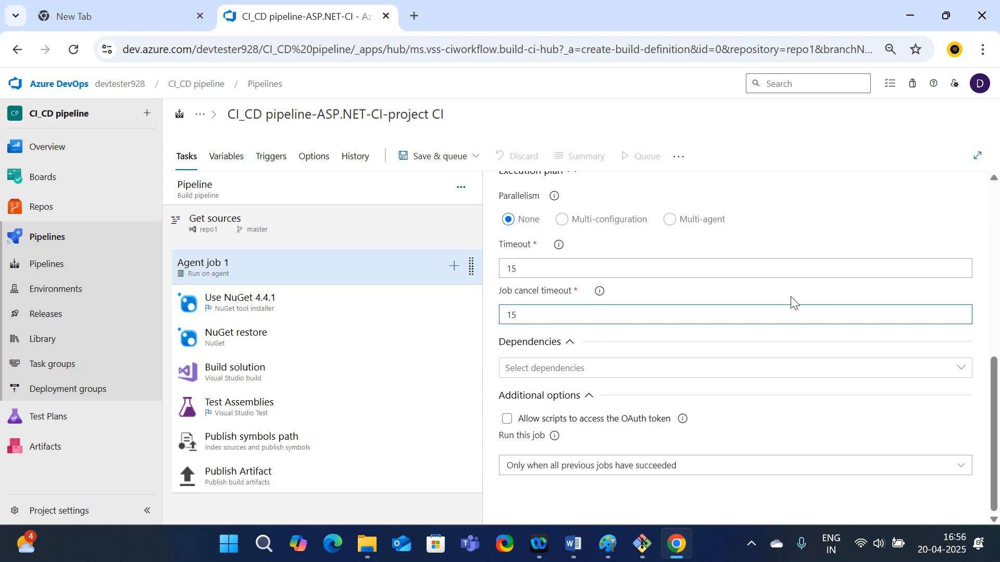
Step: Save and run the pipeline with the save comment "Build1" and open the log of Agent job 1
scroll(793, 297, up, 5)
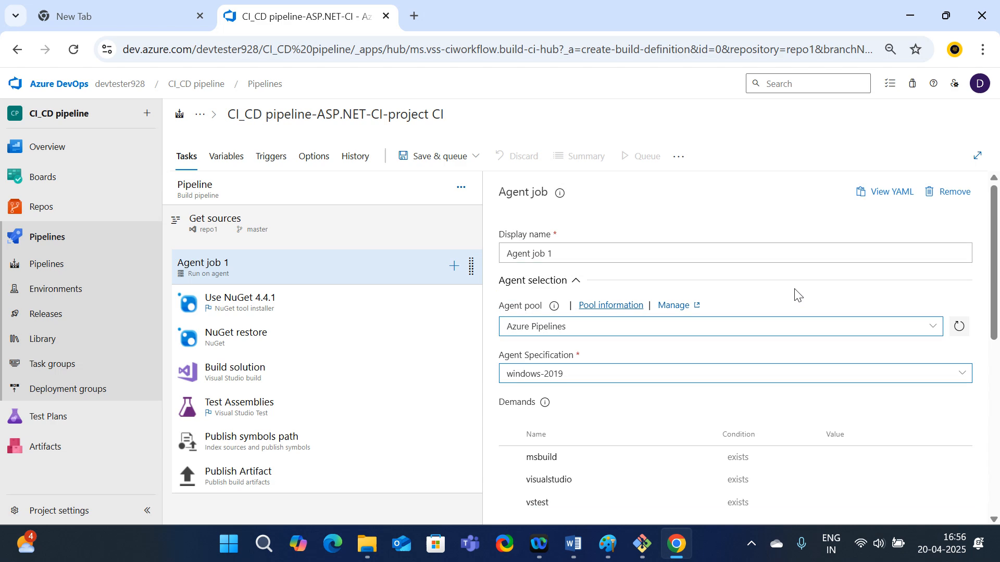
click(435, 157)
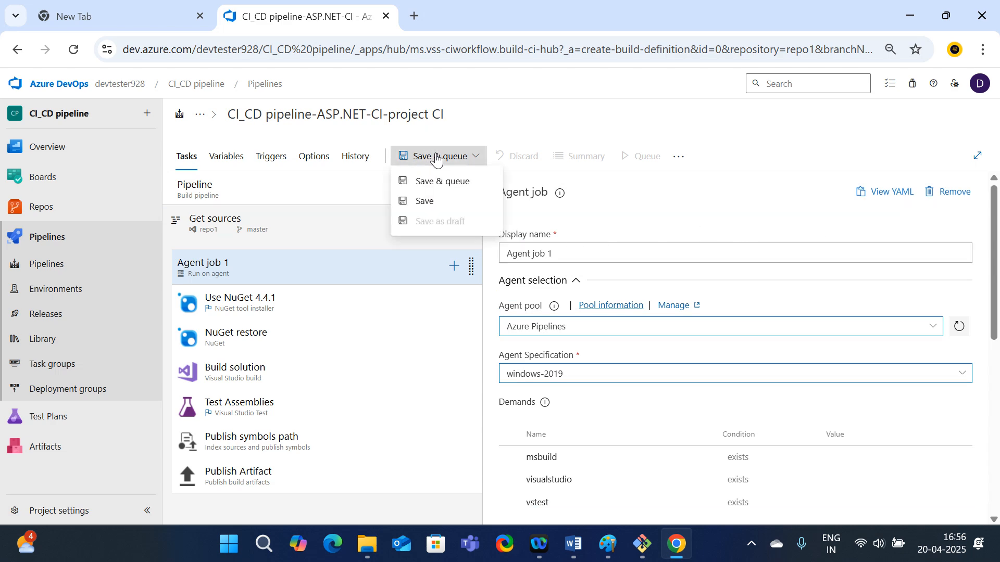
click(430, 182)
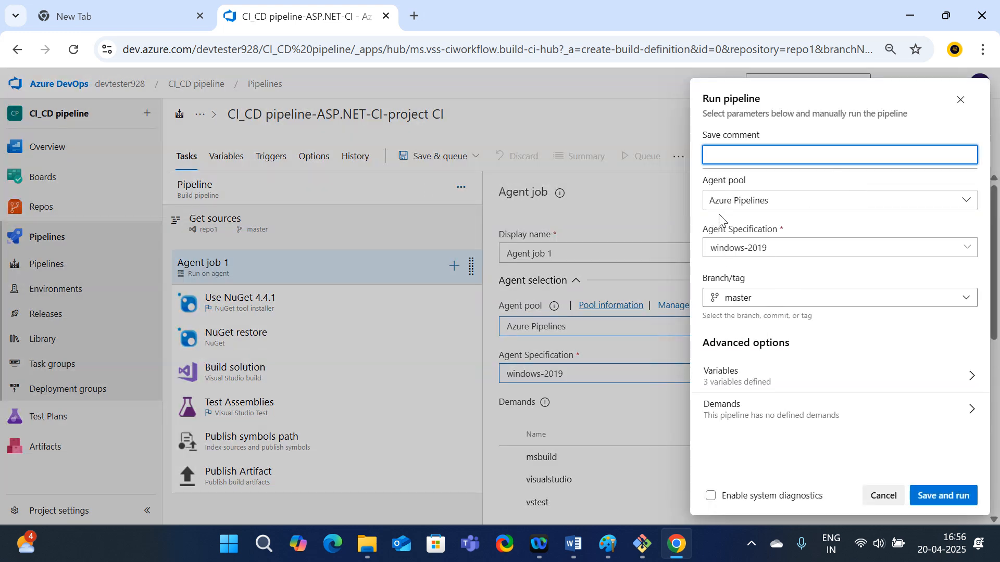
text(Build1)
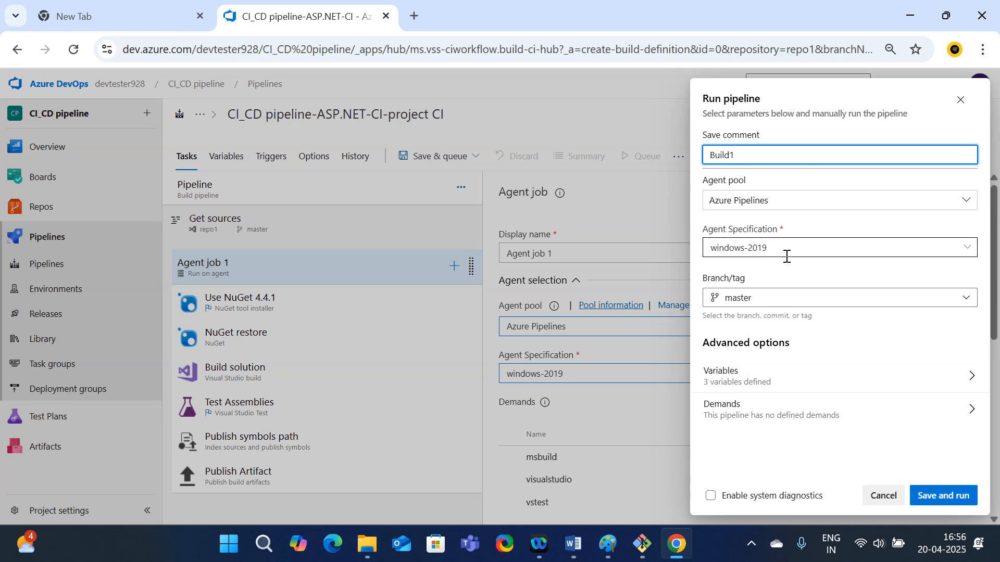
click(950, 499)
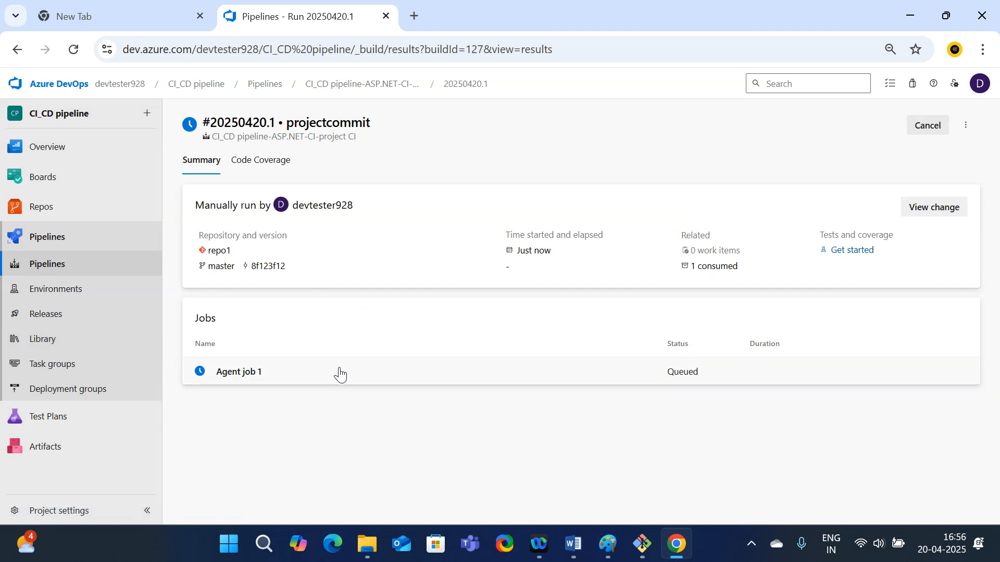
click(239, 373)
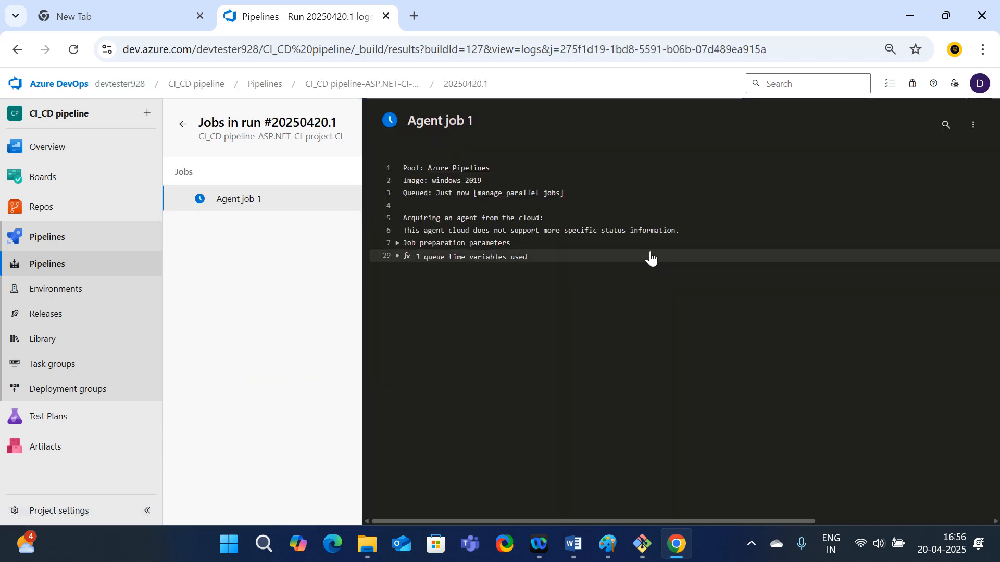
Step: Open portal.azure.com in a new browser tab
click(414, 15)
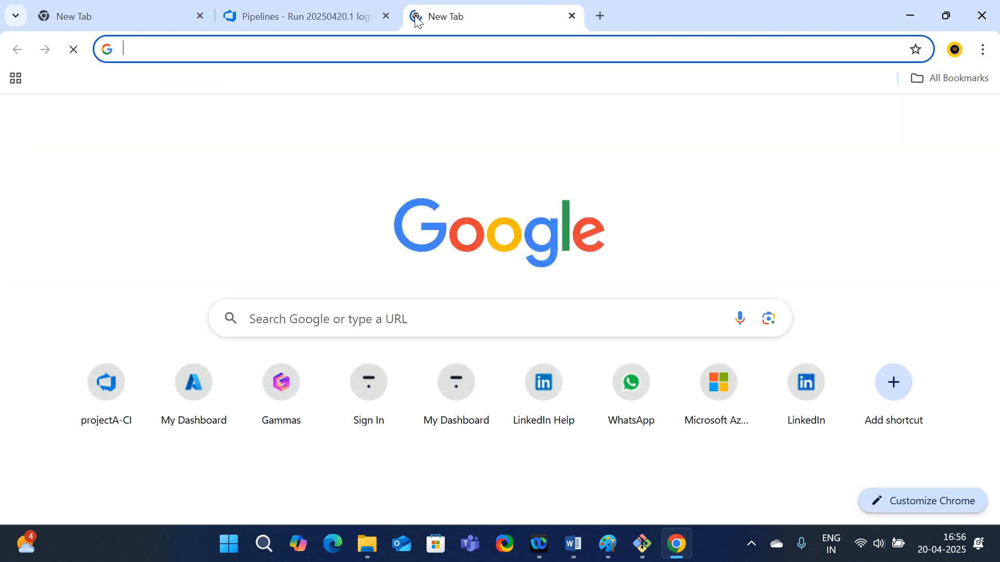
click(230, 53)
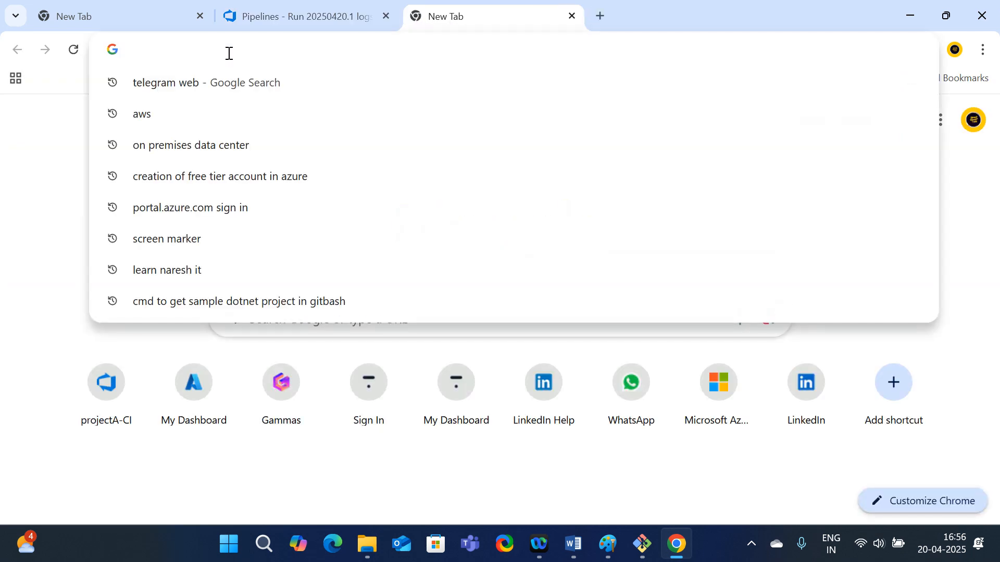
text(portal.azure.com)
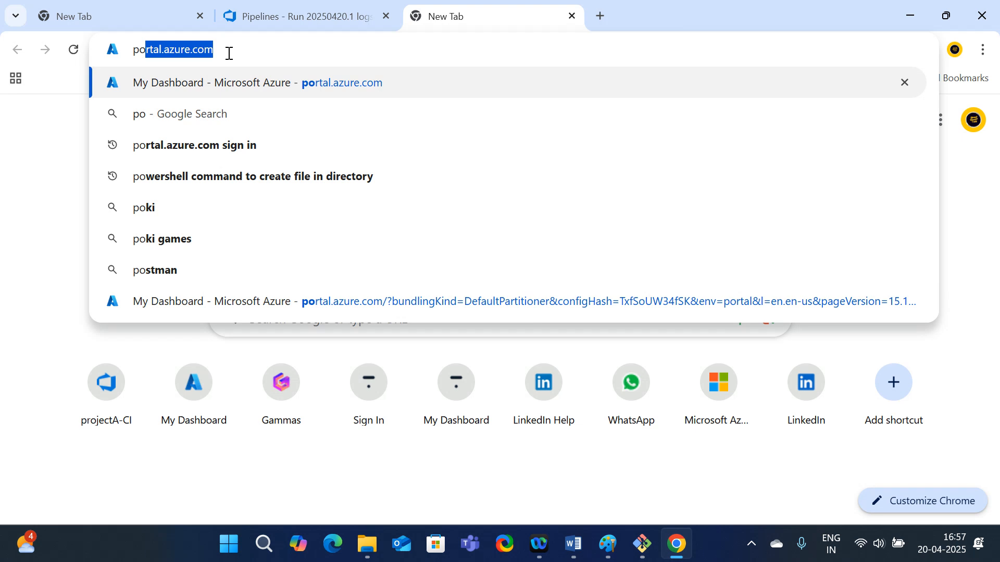
key(Return)
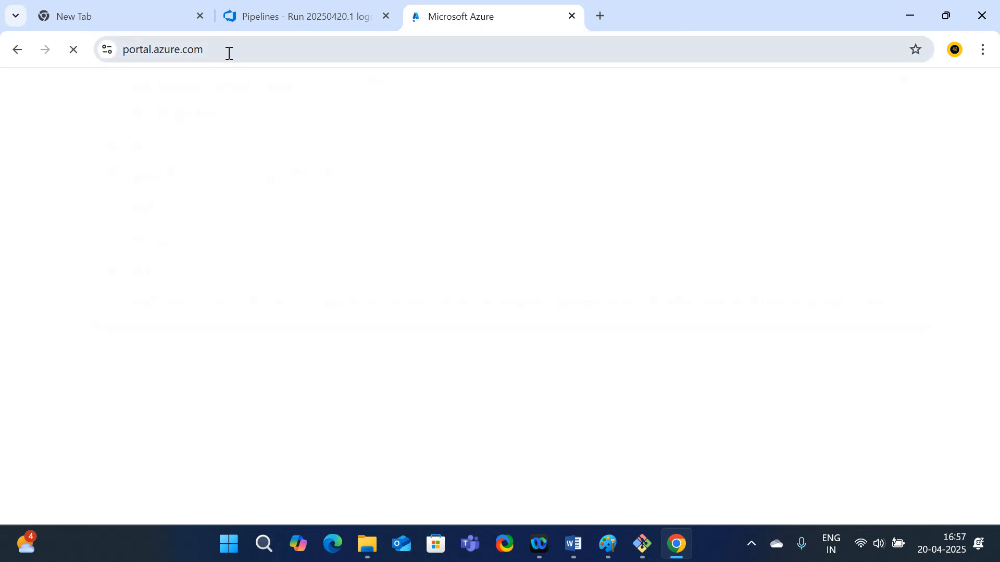
Step: Check the progress of the Agent job 1 run log and return to the Azure portal
click(261, 14)
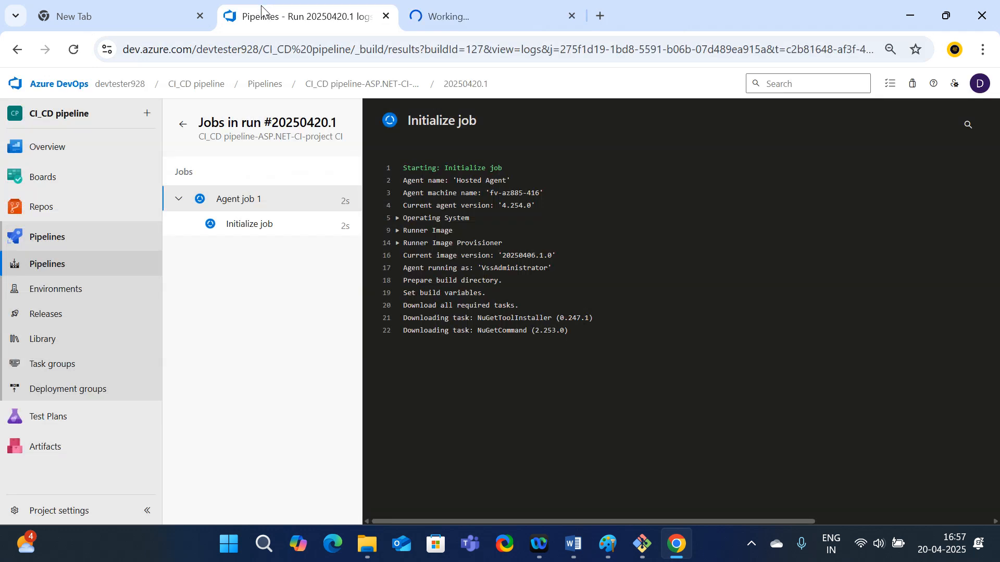
click(469, 16)
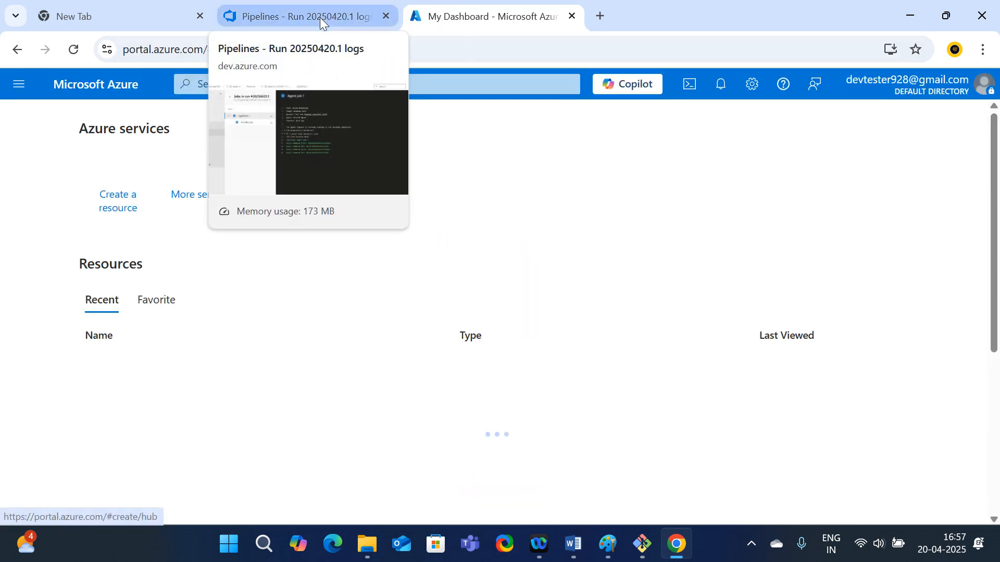
click(319, 17)
click(473, 17)
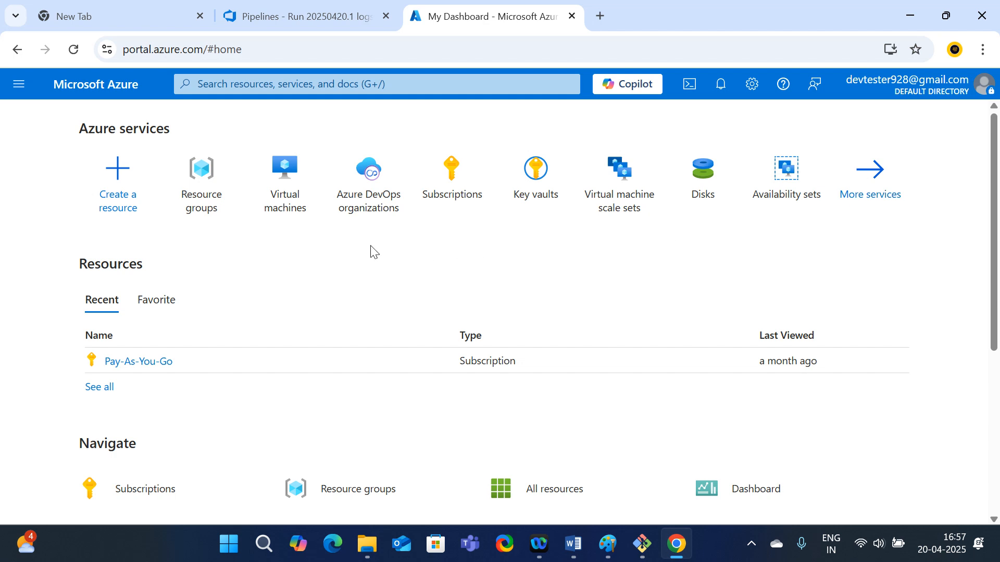
drag(255, 49, 99, 48)
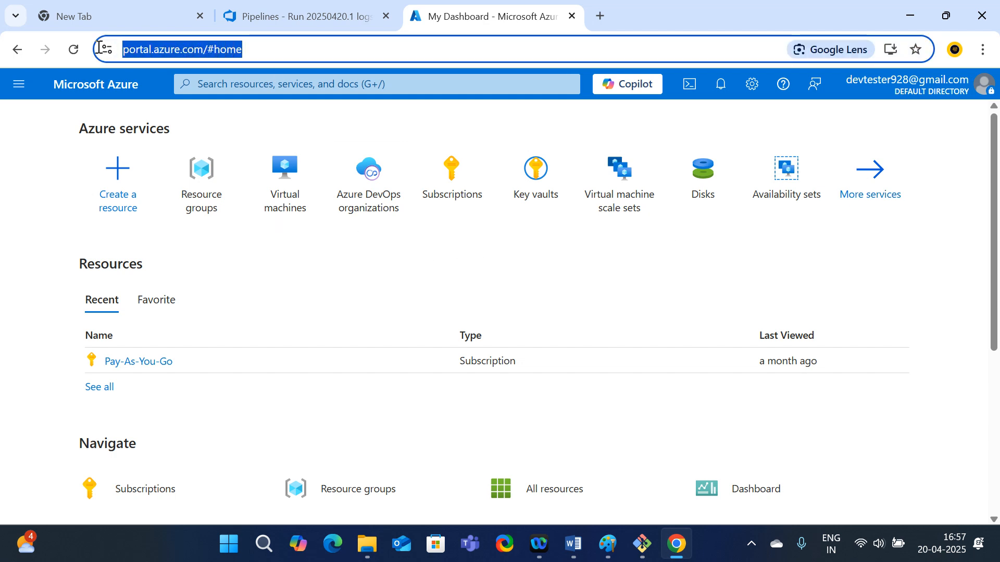
click(22, 186)
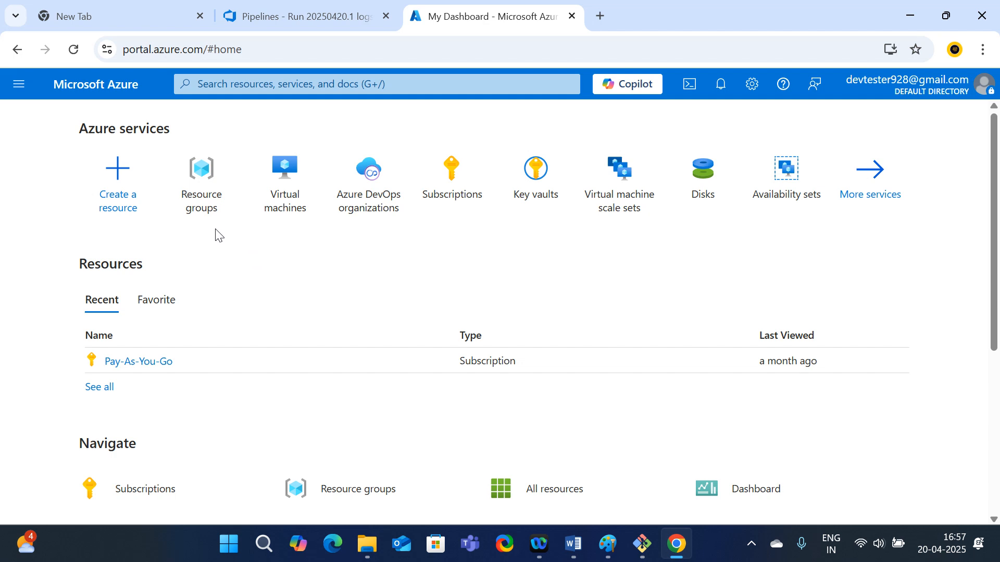
Step: Create a resource group named RG1 in the Pay-As-You-Go subscription with region East US and open it
mouse_move(205, 206)
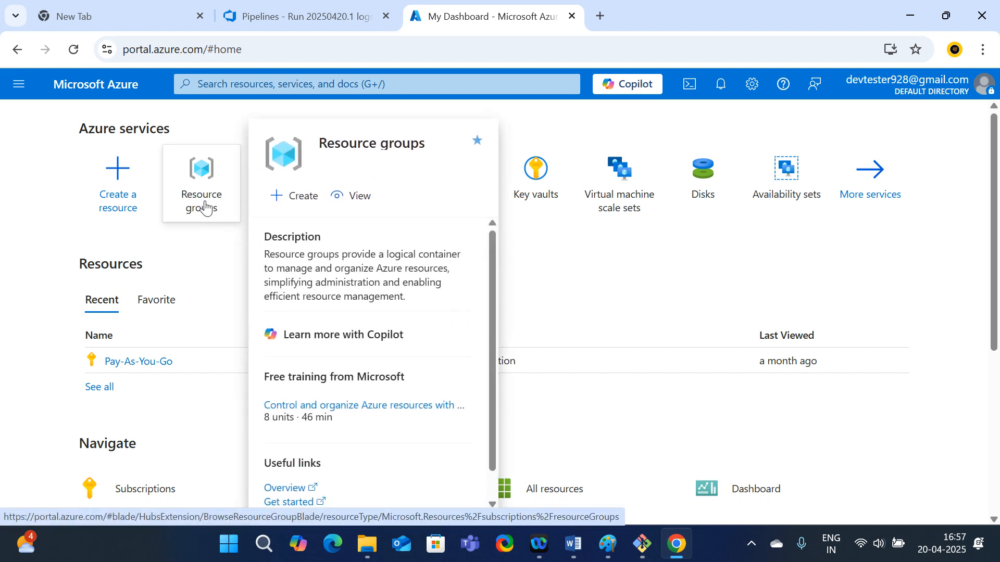
click(203, 208)
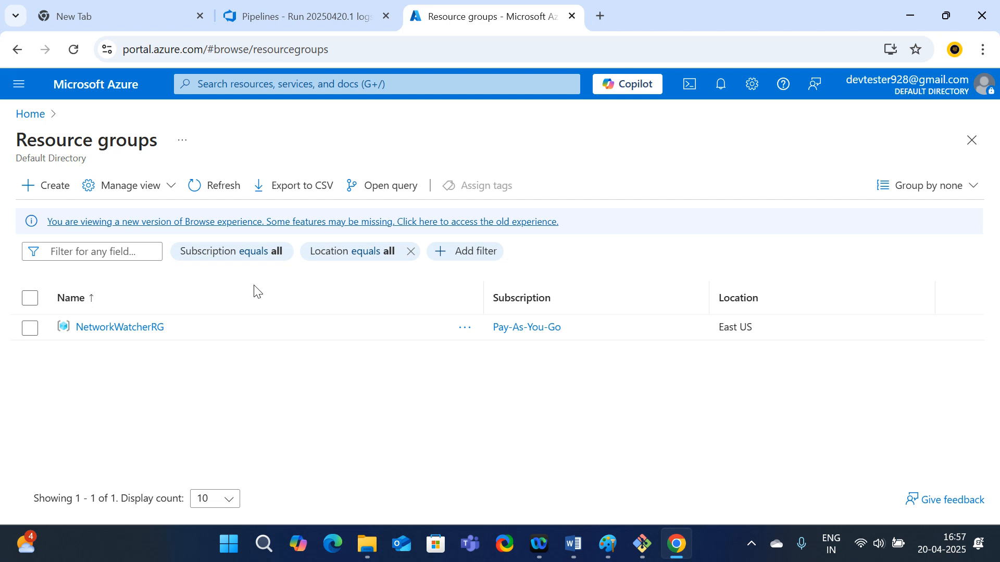
click(49, 187)
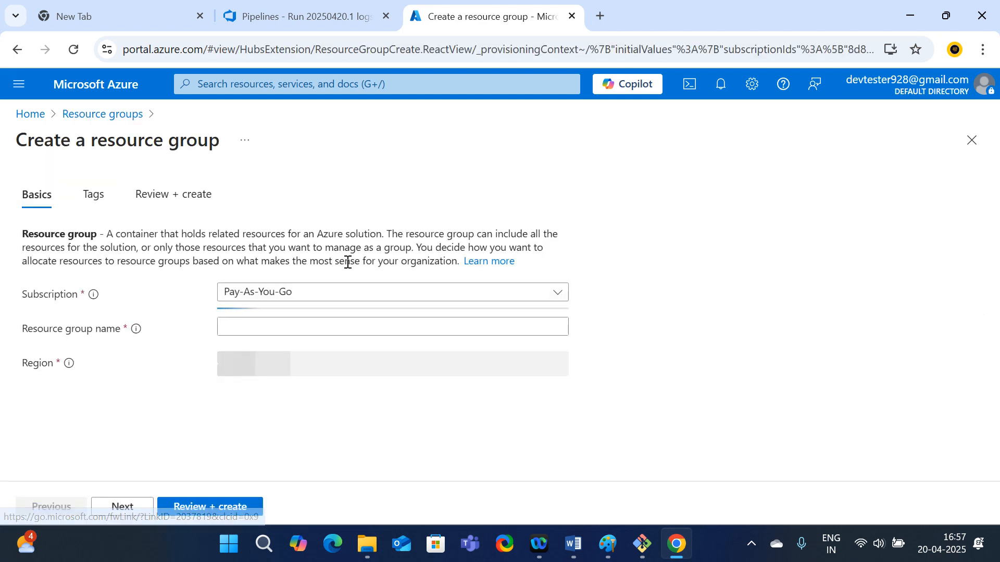
click(232, 323)
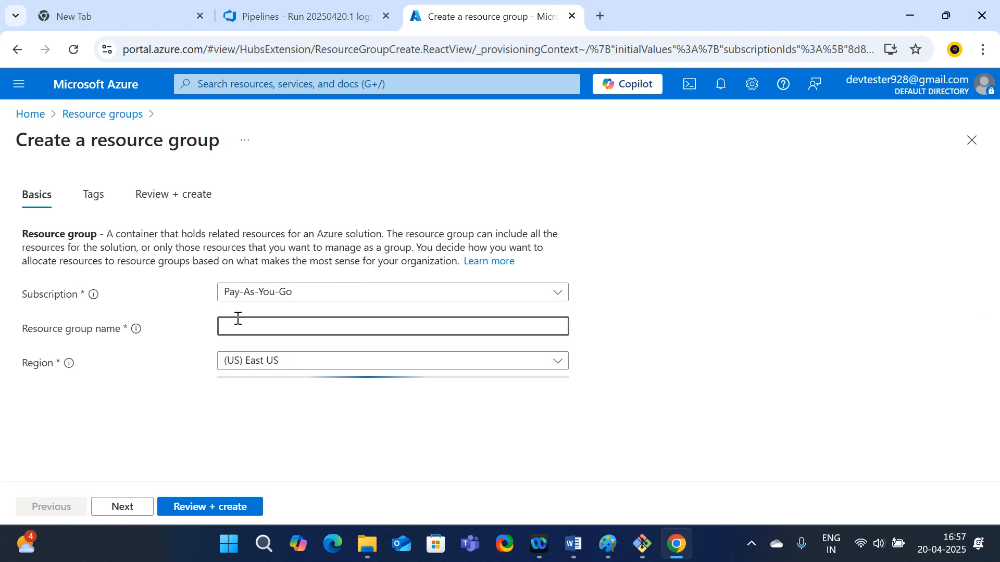
text(RG1)
click(222, 512)
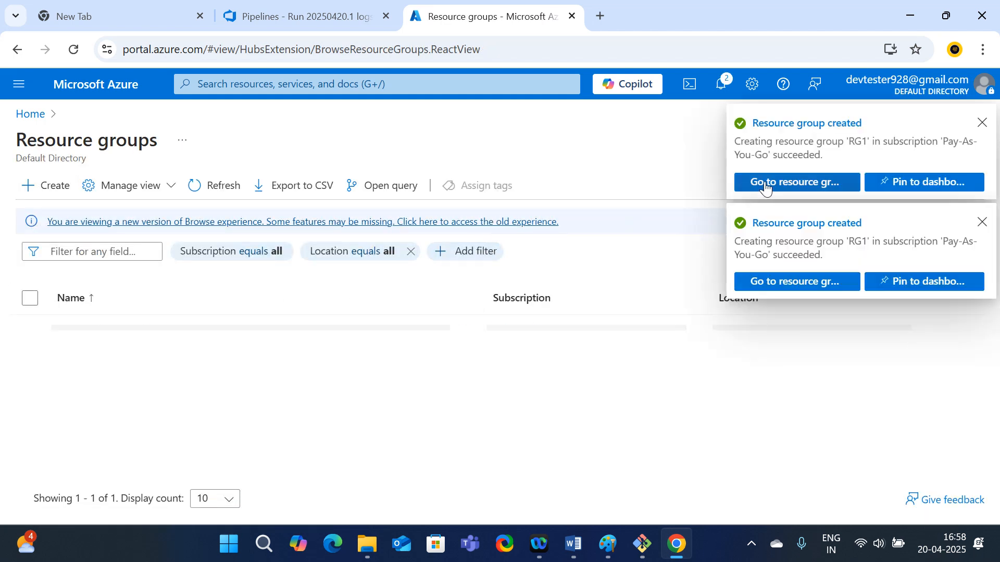
click(765, 185)
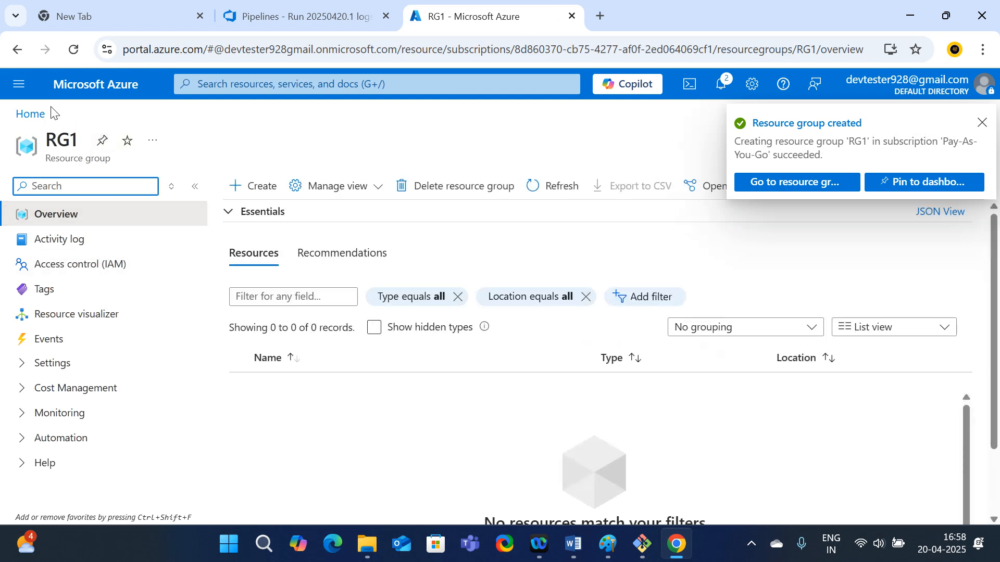
Step: Start creating a new Azure virtual machine from the portal's virtual machines service
click(36, 114)
click(302, 190)
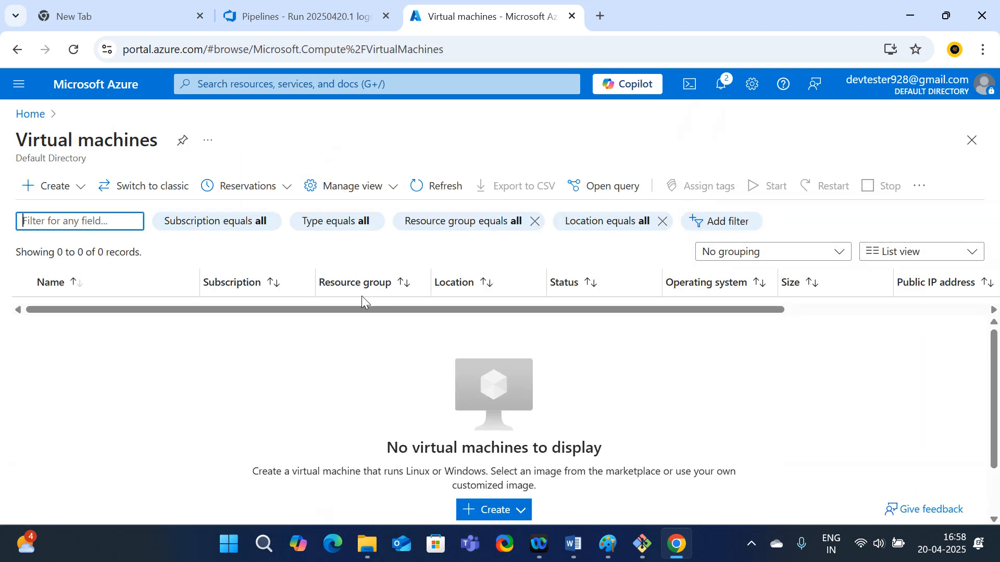
click(518, 510)
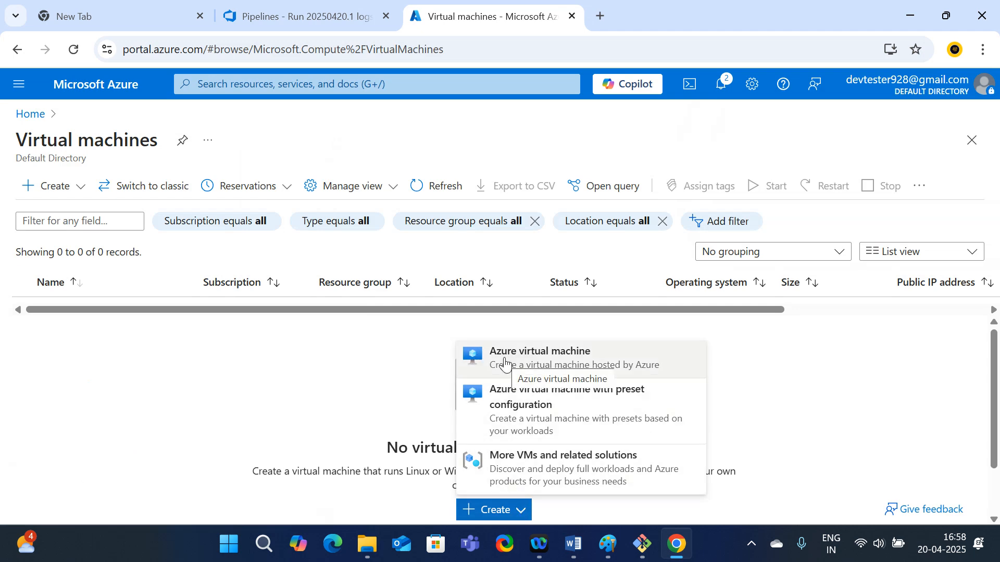
key(Escape)
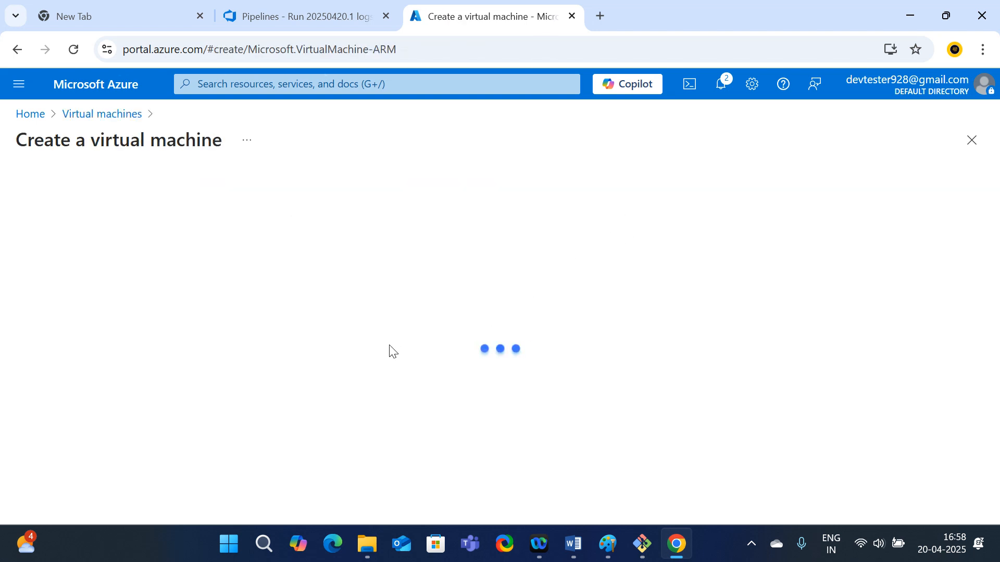
scroll(297, 286, down, 3)
scroll(218, 284, up, 3)
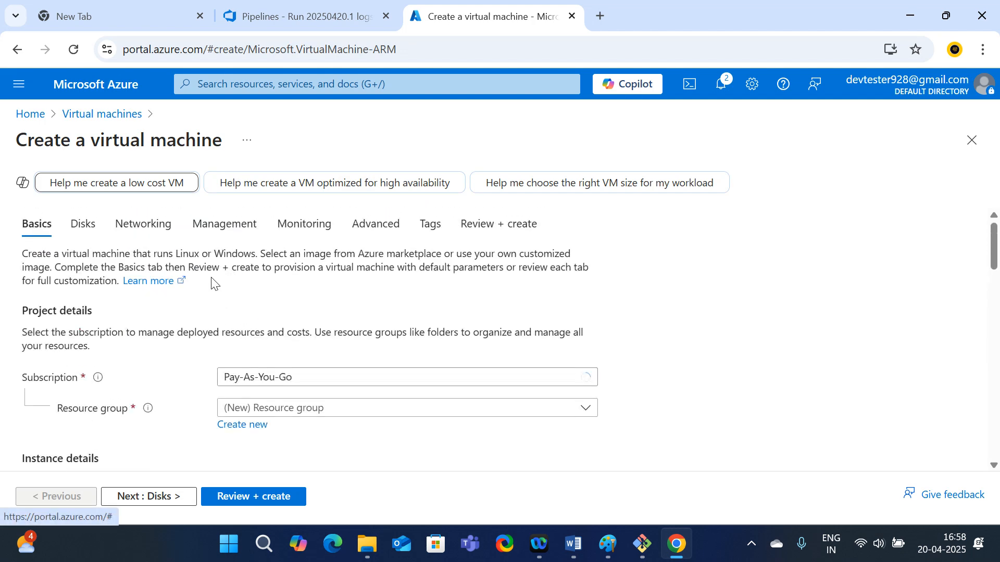
Step: Assign the virtual machine to resource group RG1 and name it VM1
scroll(297, 383, down, 3)
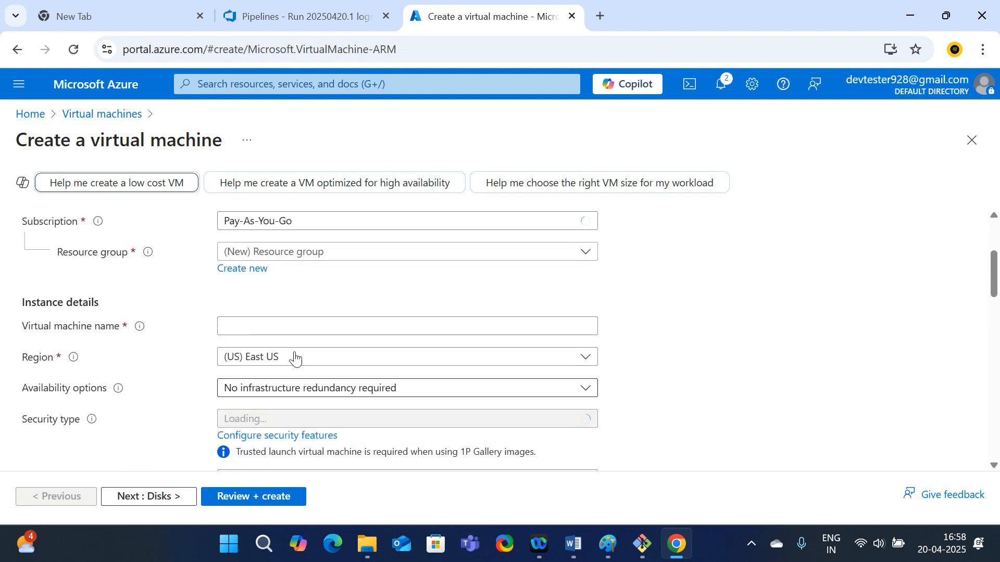
click(323, 256)
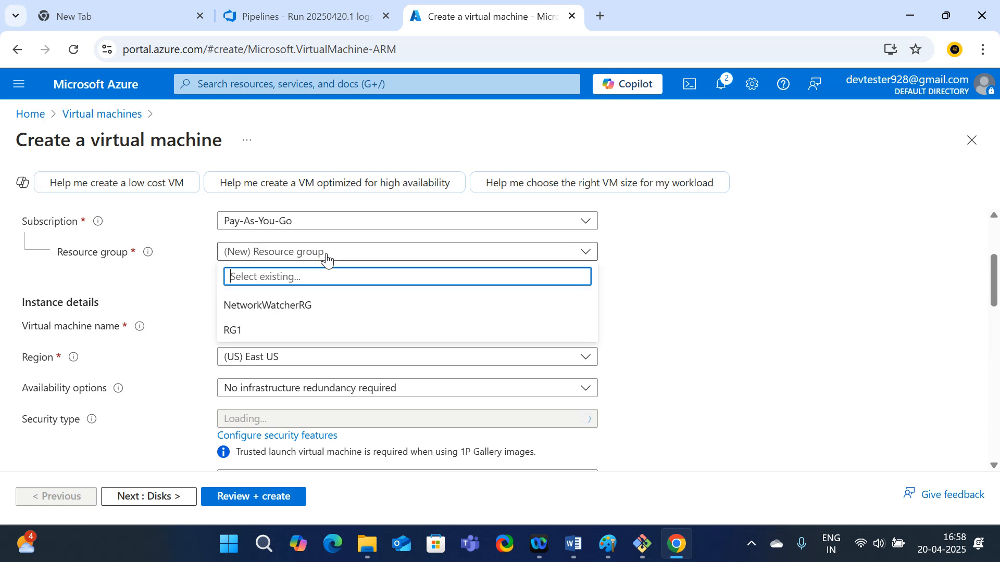
click(245, 331)
click(250, 326)
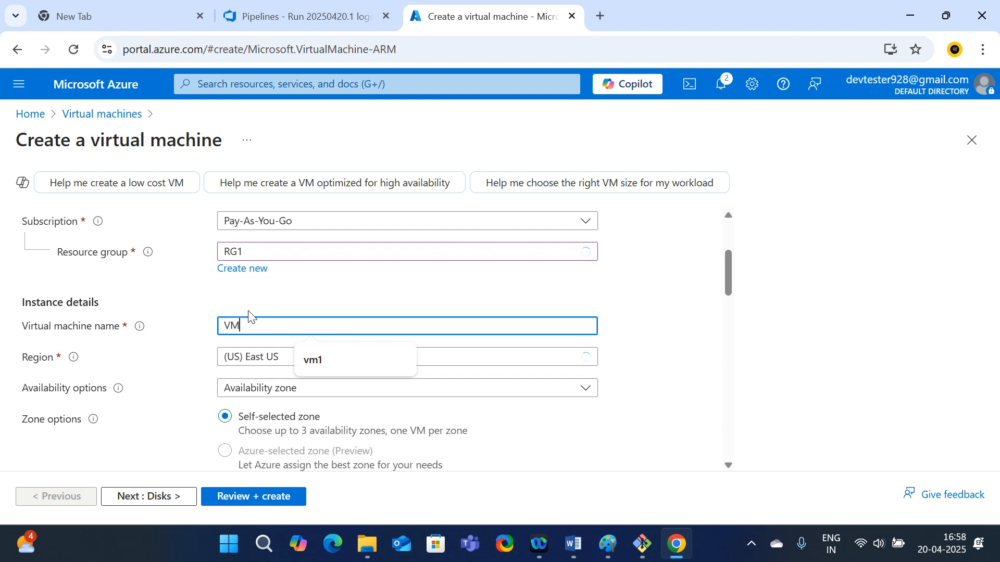
Step: Set the availability options to No infrastructure redundancy required and the security type to Standard
scroll(248, 312, down, 2)
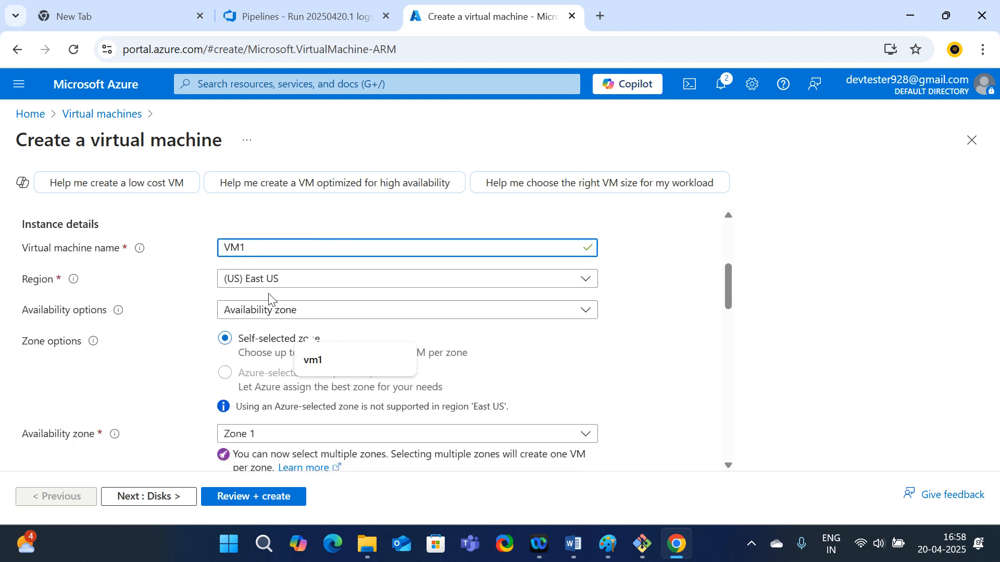
click(288, 315)
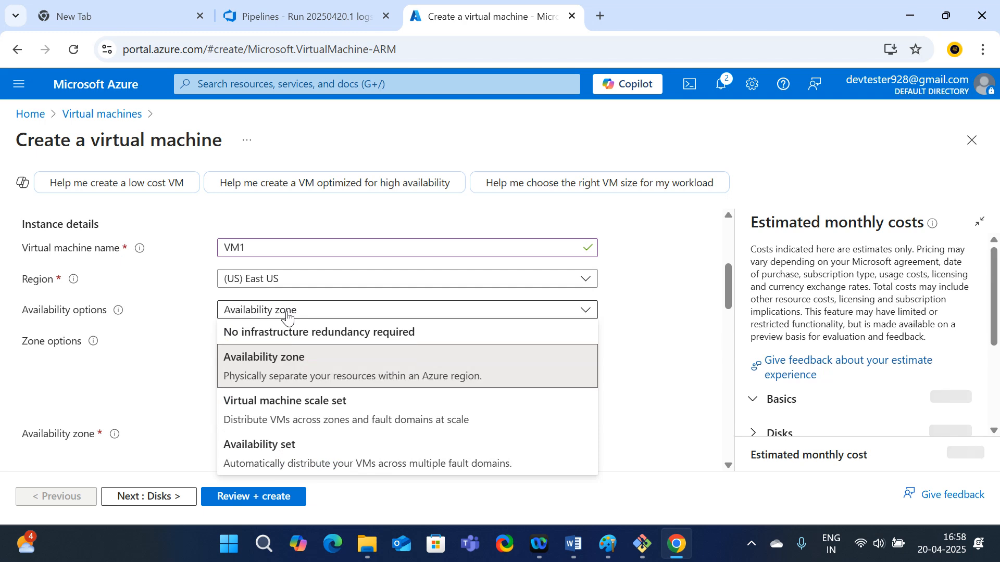
click(260, 342)
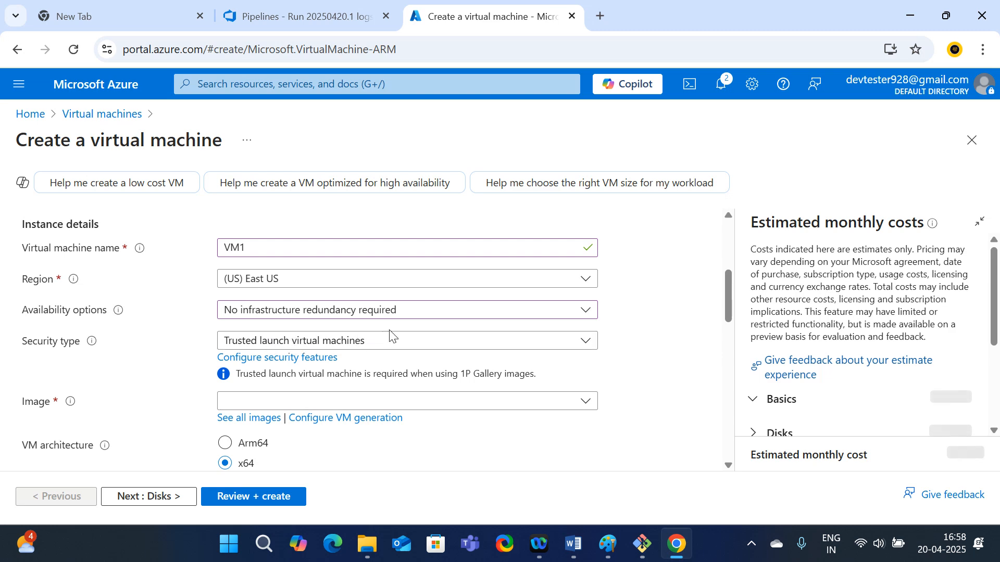
scroll(390, 336, down, 1)
scroll(390, 336, down, 1)
scroll(312, 292, up, 1)
click(291, 265)
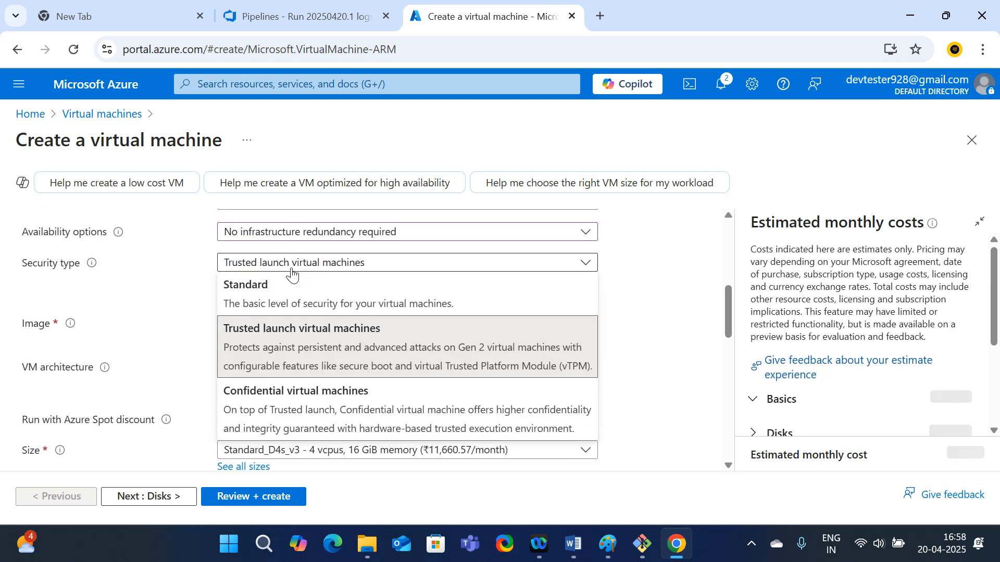
click(242, 300)
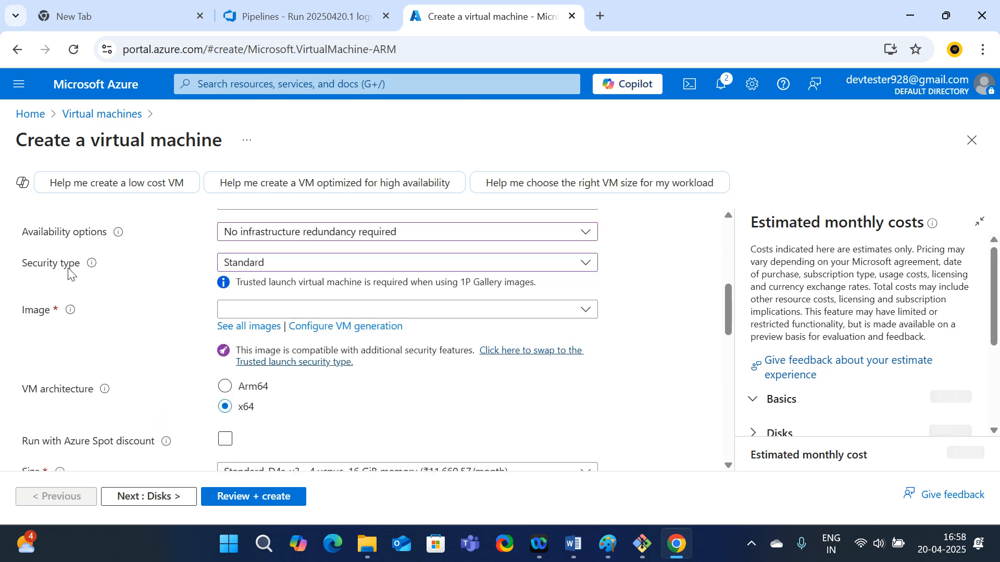
Step: Choose Windows Server 2019 Datacenter - x64 Gen2 as the virtual machine's image
click(326, 311)
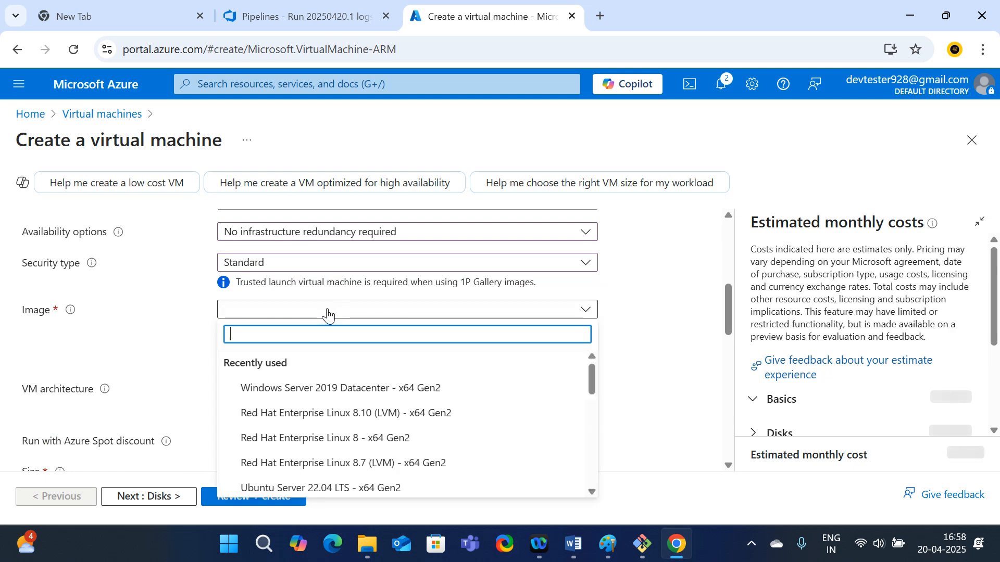
click(306, 391)
scroll(305, 339, down, 2)
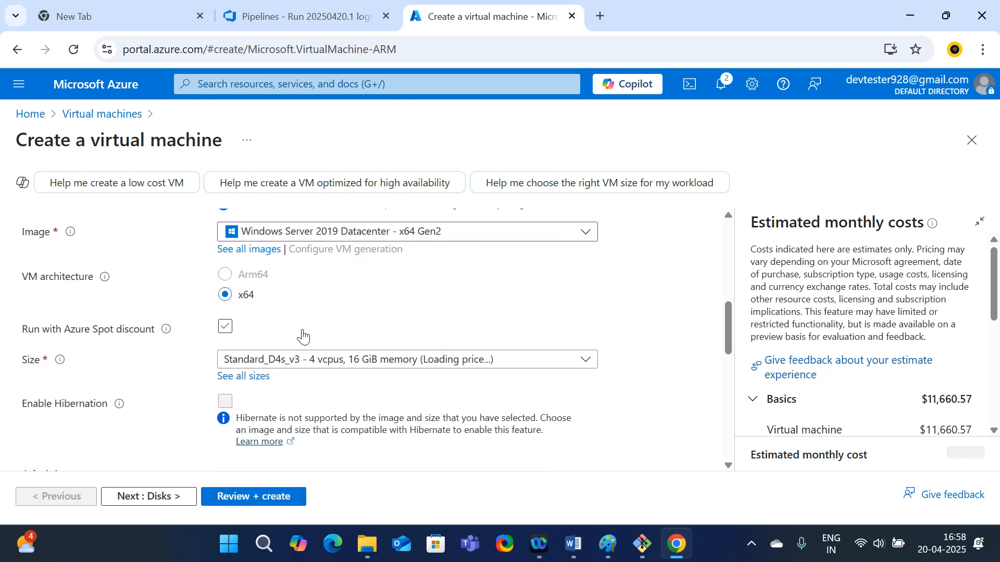
scroll(329, 374, up, 4)
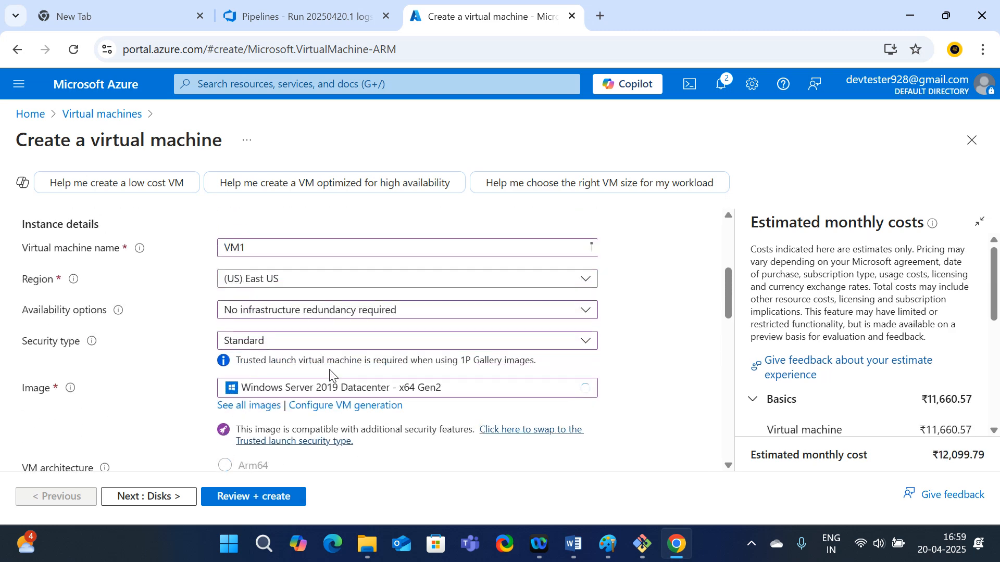
Step: Select the Standard_D4s_v3 size with 4 vcpus and 16 GiB memory for the virtual machine
scroll(329, 369, down, 6)
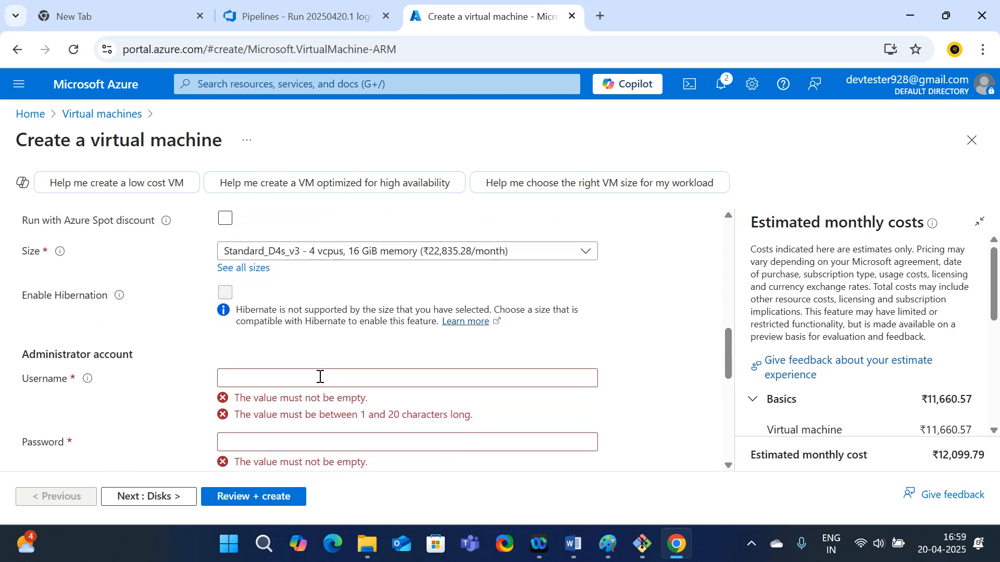
scroll(320, 376, up, 2)
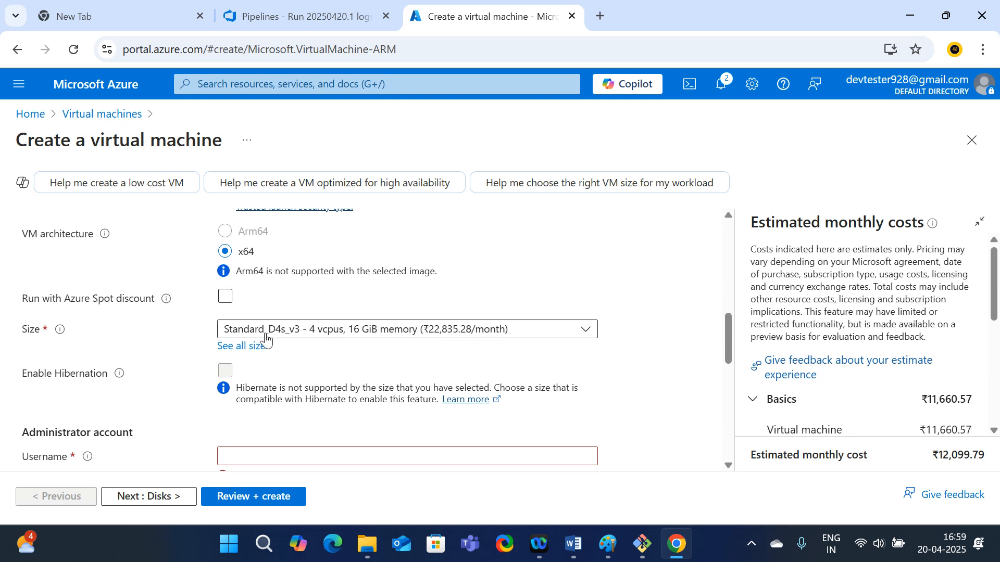
click(585, 333)
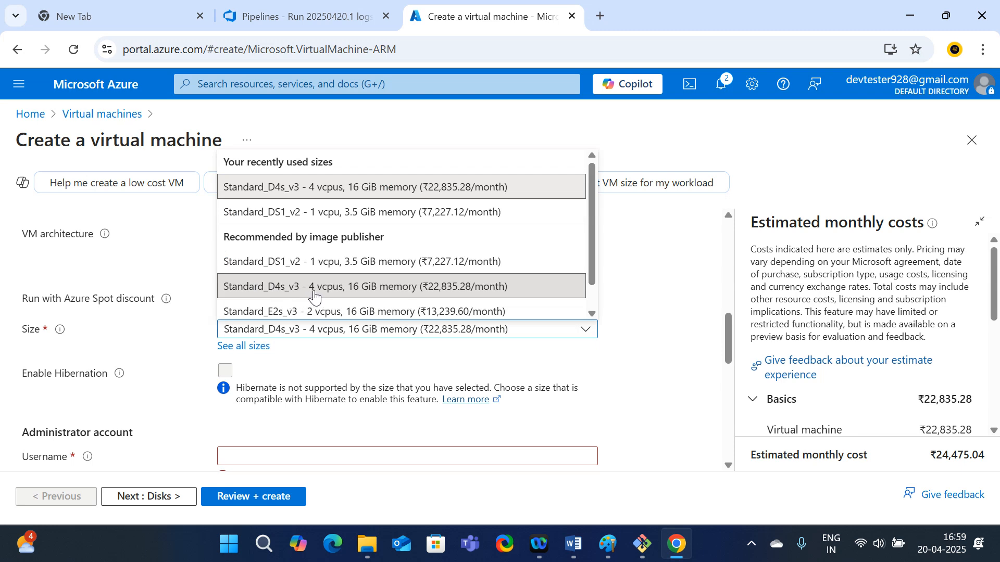
click(353, 293)
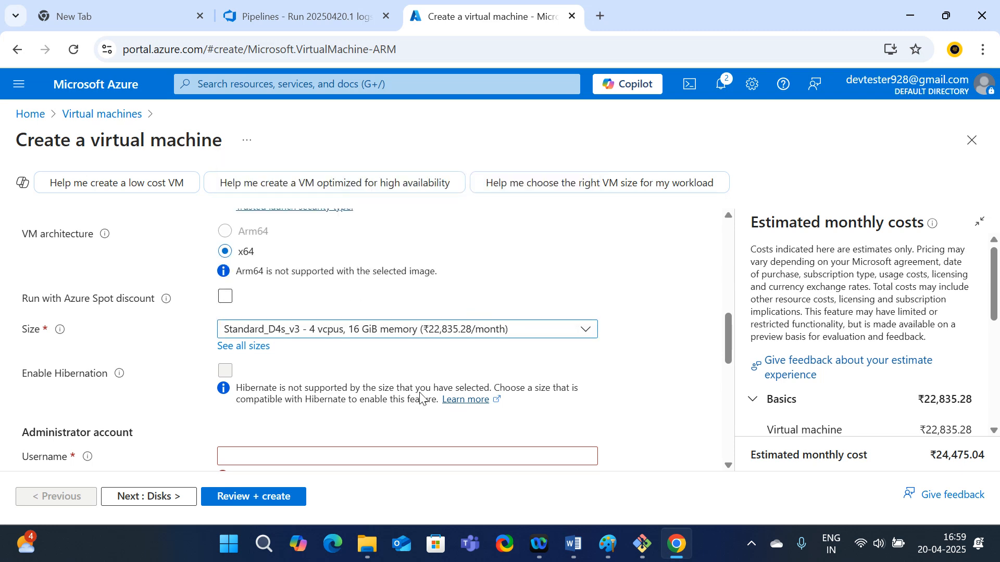
Step: Enter the username of the virtual machine's administrator account
scroll(422, 398, down, 2)
scroll(264, 407, down, 2)
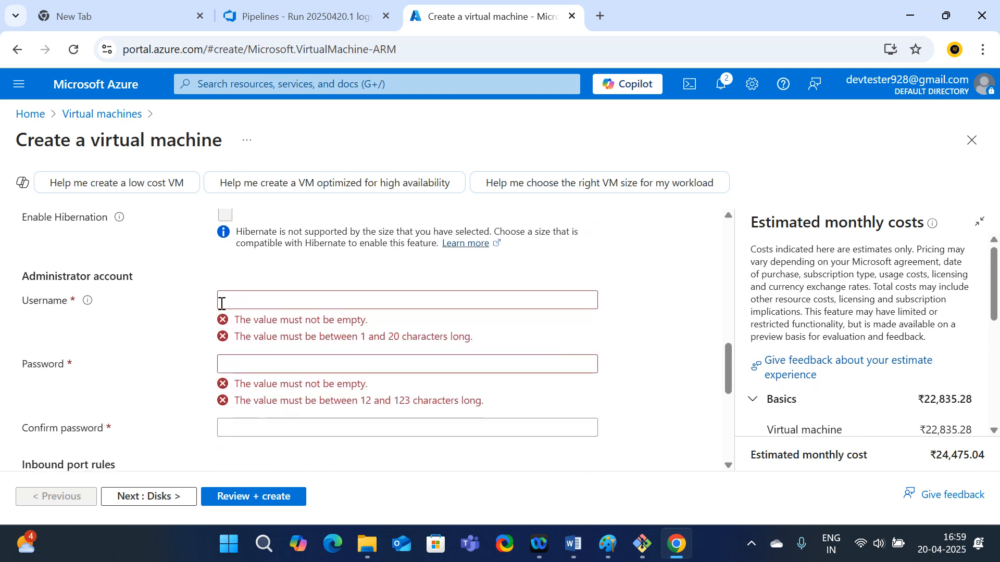
click(238, 295)
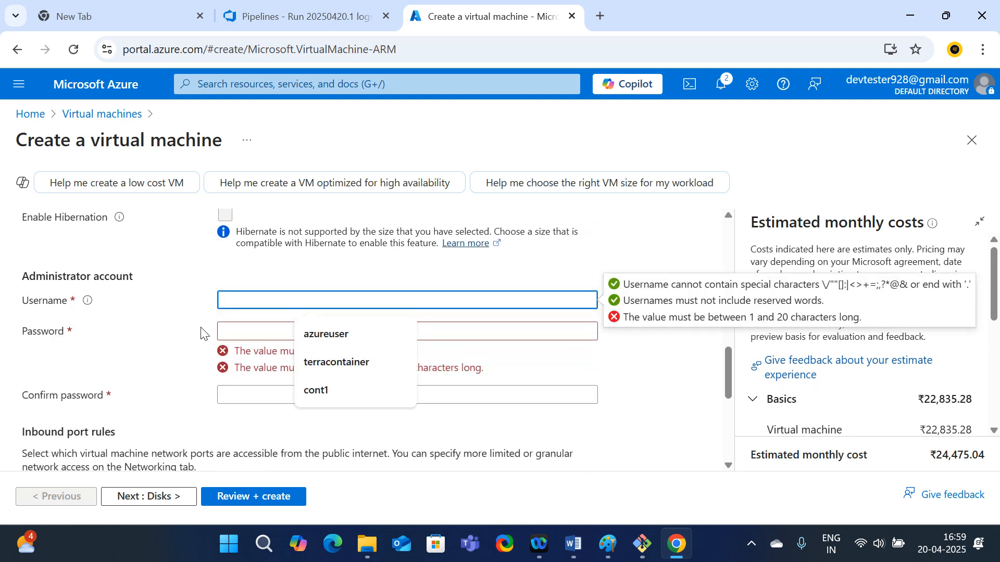
text(dev)
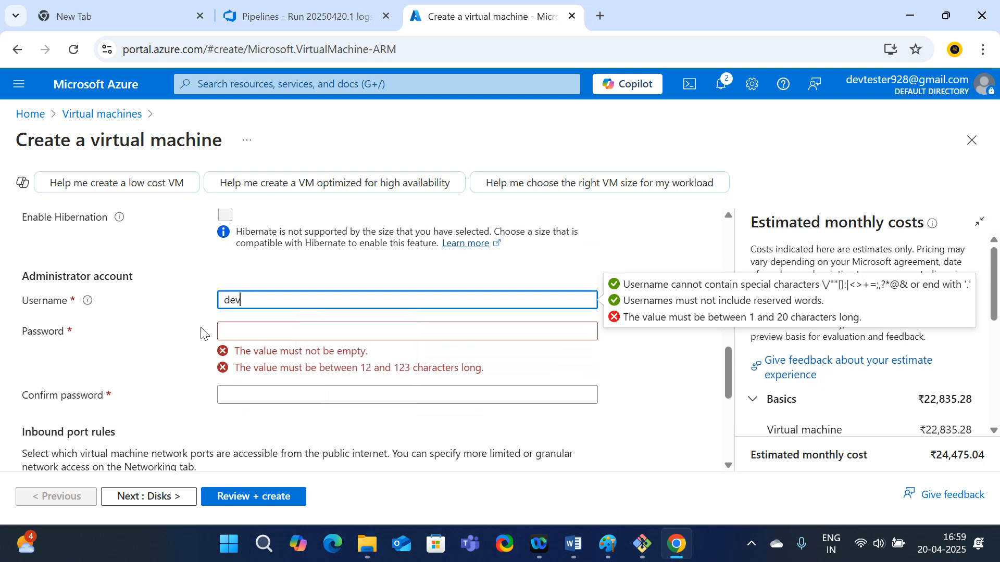
text(tester928)
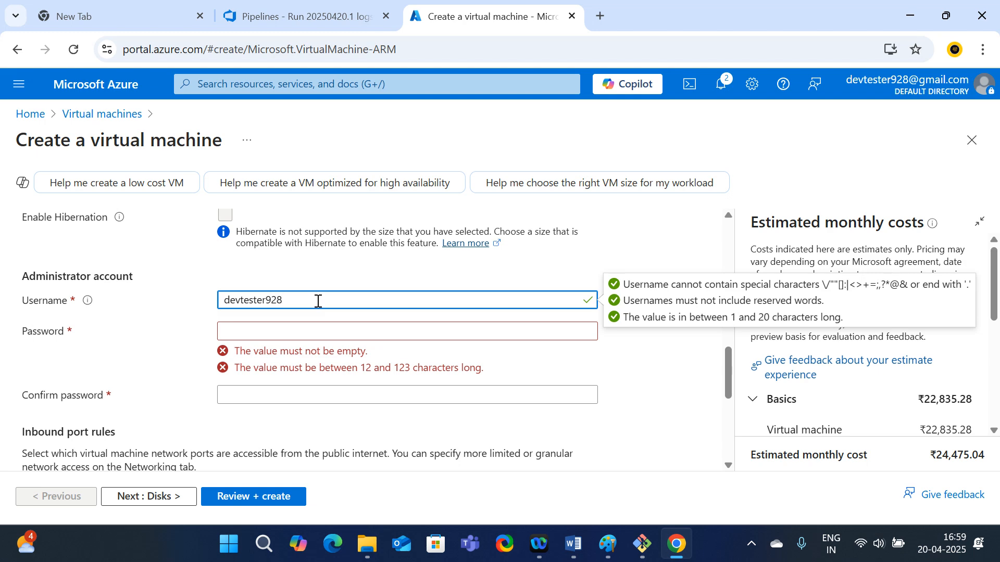
key(BackSpace)
key(BackSpace)
key(BackSpace)
key(BackSpace)
key(BackSpace)
key(BackSpace)
key(BackSpace)
key(BackSpace)
key(BackSpace)
key(BackSpace)
key(BackSpace)
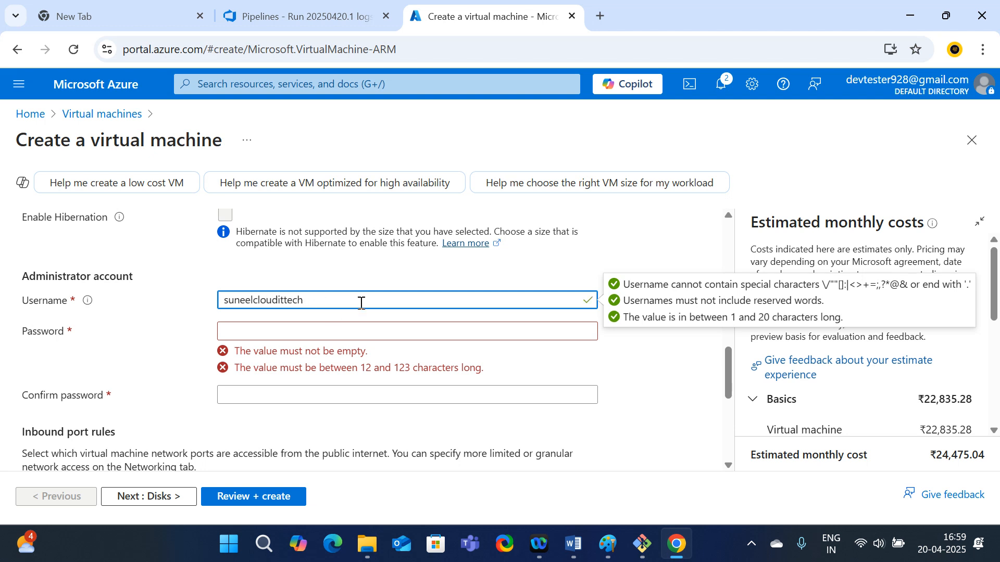
Step: Enter the administrator account password and repeat it in the password confirmation
click(248, 333)
text(•)
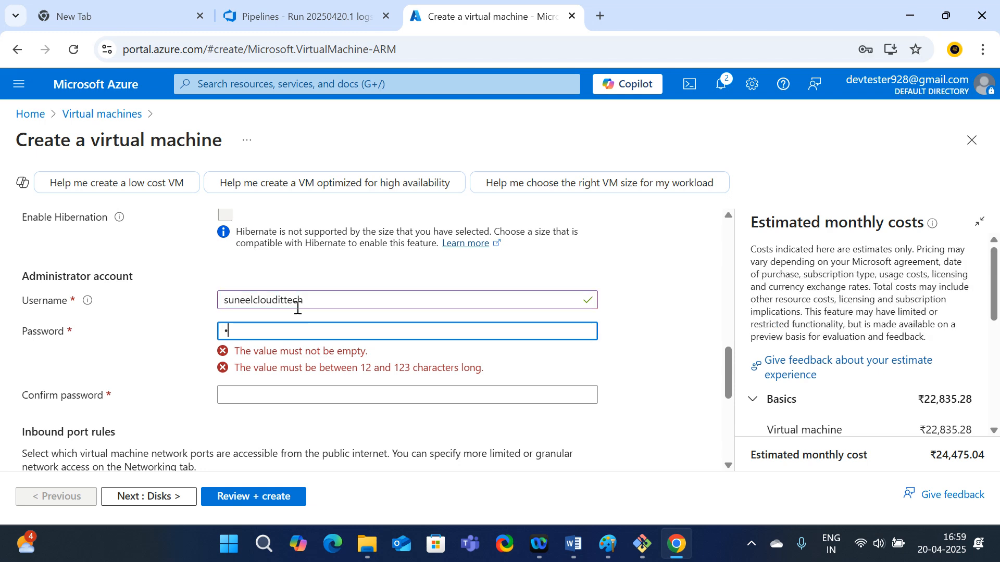
text(•••••••••)
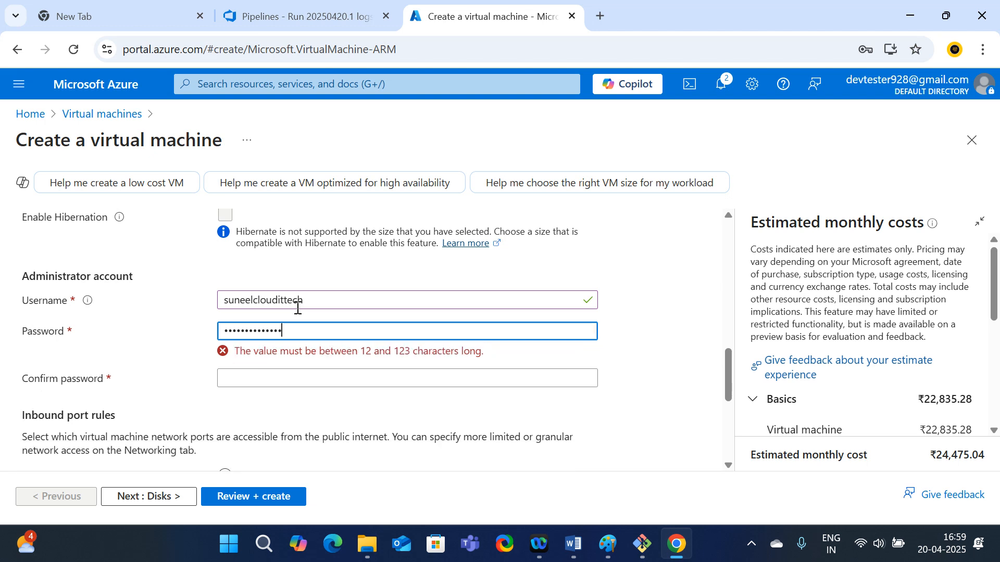
click(240, 369)
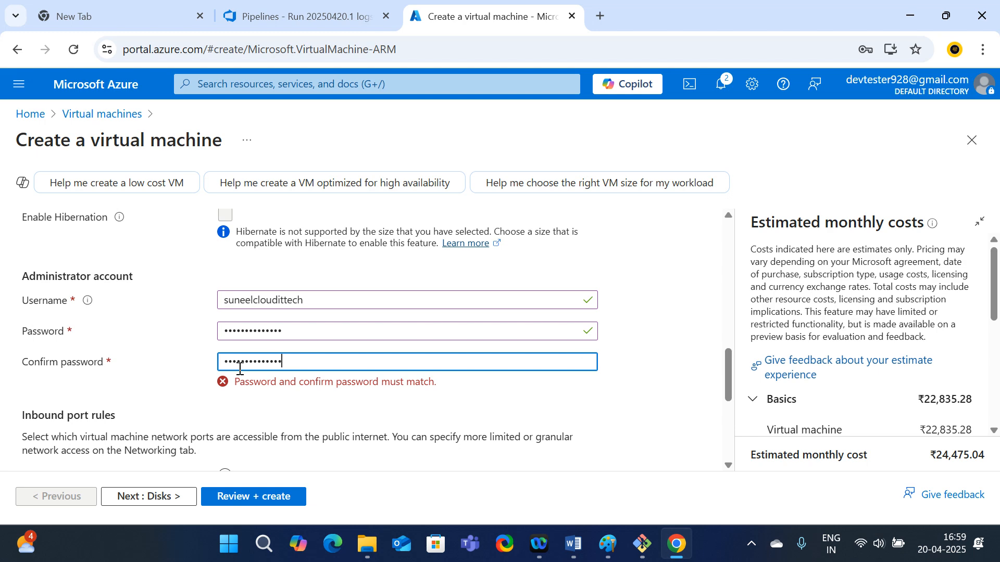
scroll(289, 384, down, 1)
scroll(290, 384, up, 1)
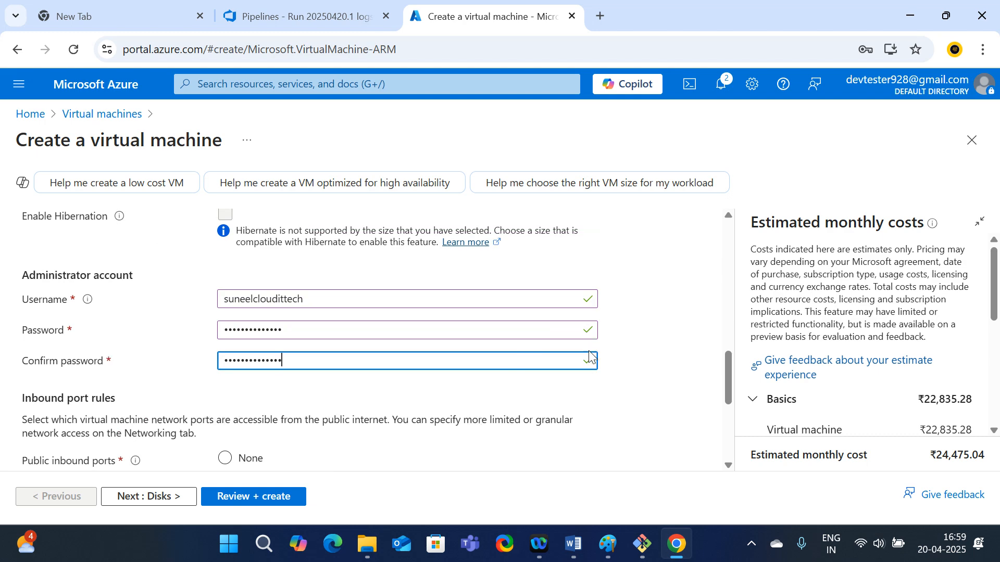
Step: Allow HTTP (80) and HTTPS (443) in addition to RDP (3389) as the virtual machine's public inbound ports
scroll(592, 354, down, 4)
click(289, 283)
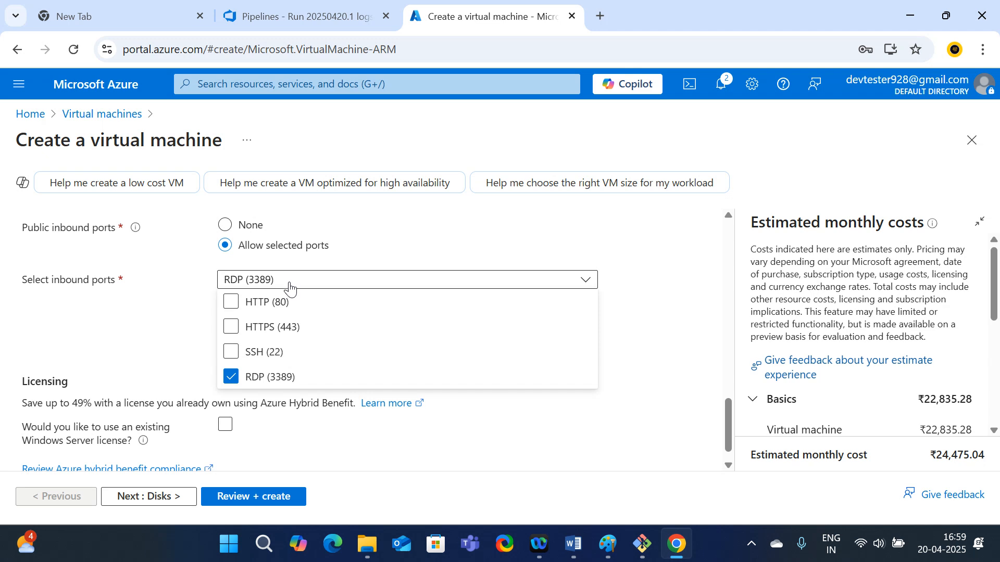
click(232, 328)
click(239, 303)
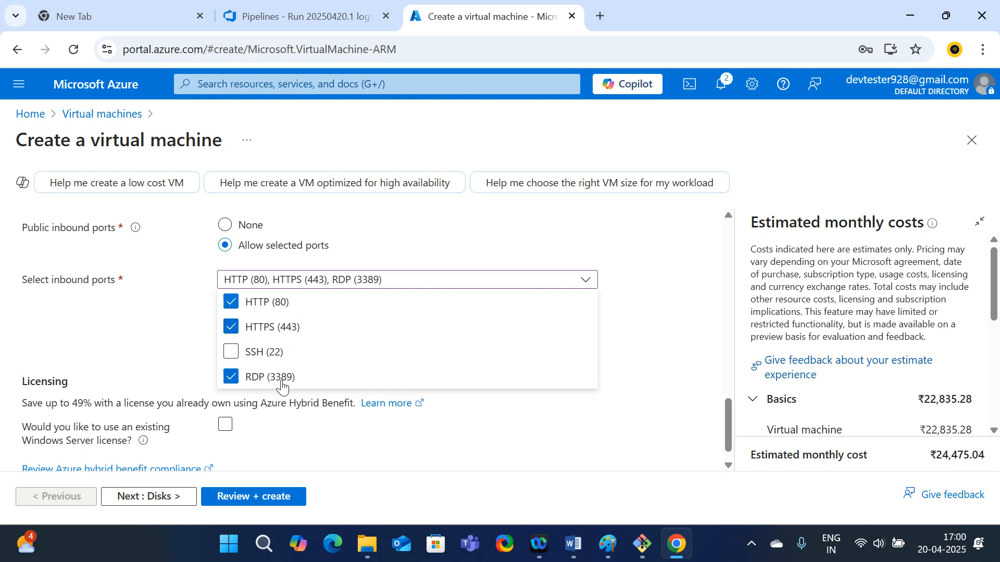
click(302, 433)
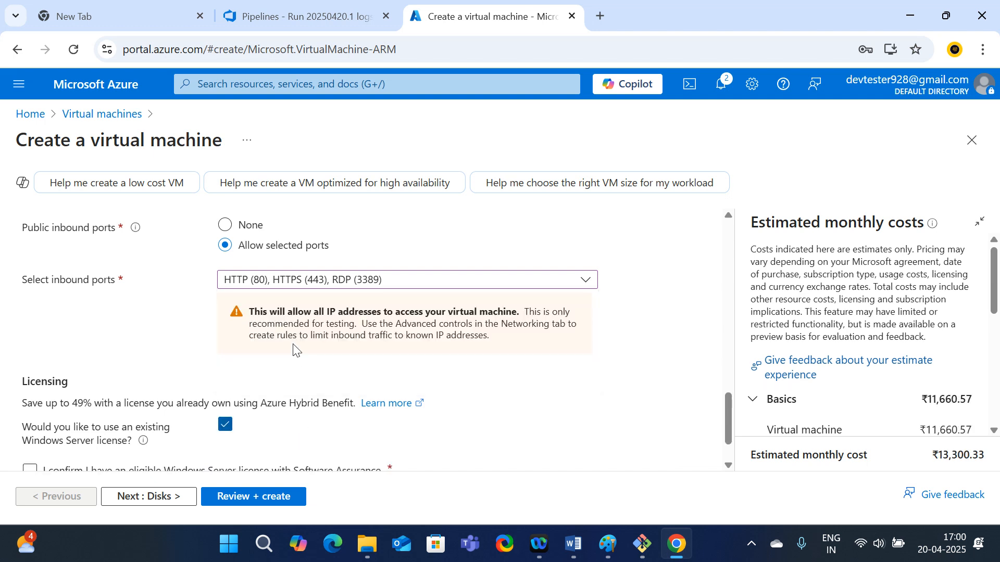
scroll(300, 435, down, 1)
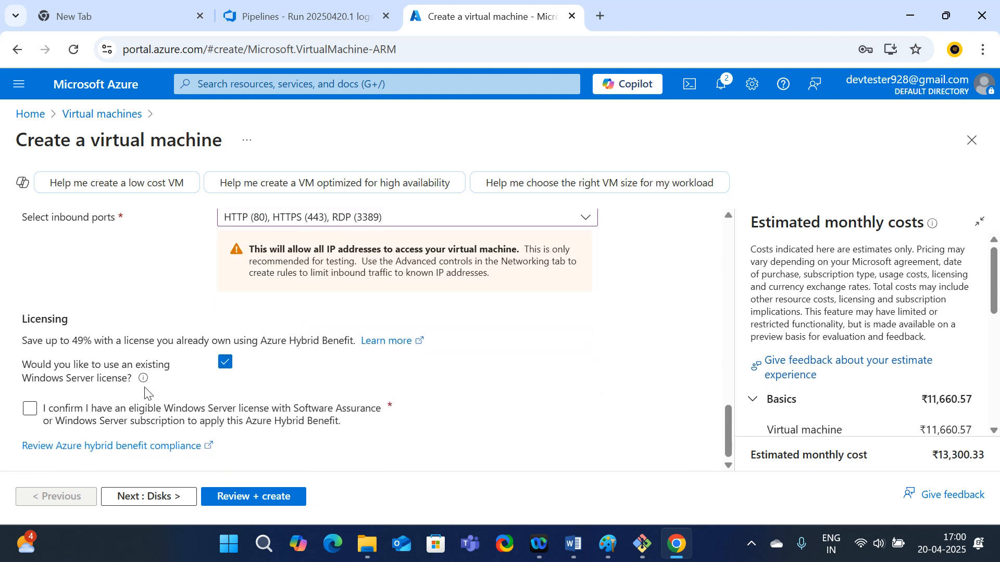
Step: Set the virtual machine's OS disk type to Standard SSD with locally-redundant storage
click(148, 496)
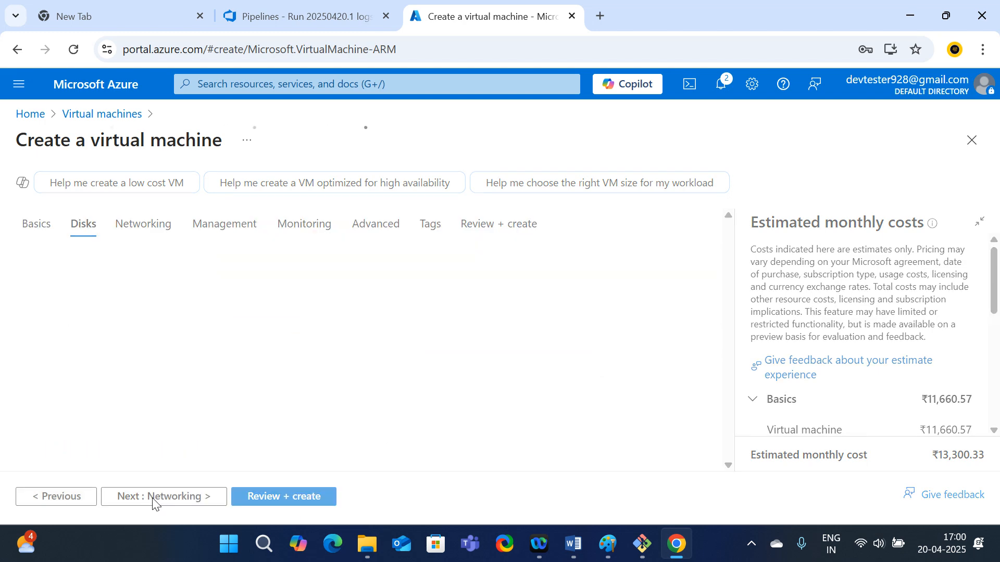
scroll(350, 326, down, 3)
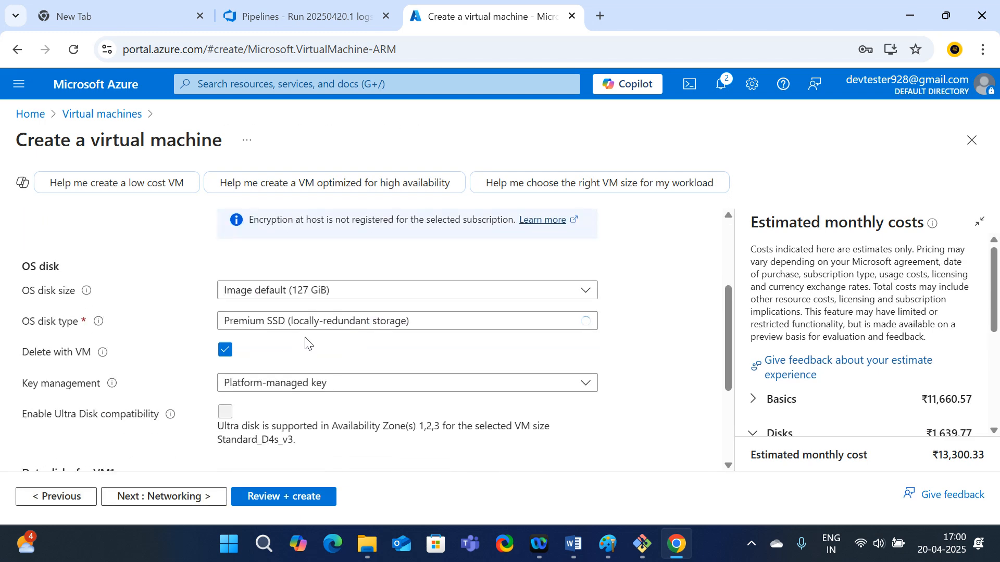
click(374, 326)
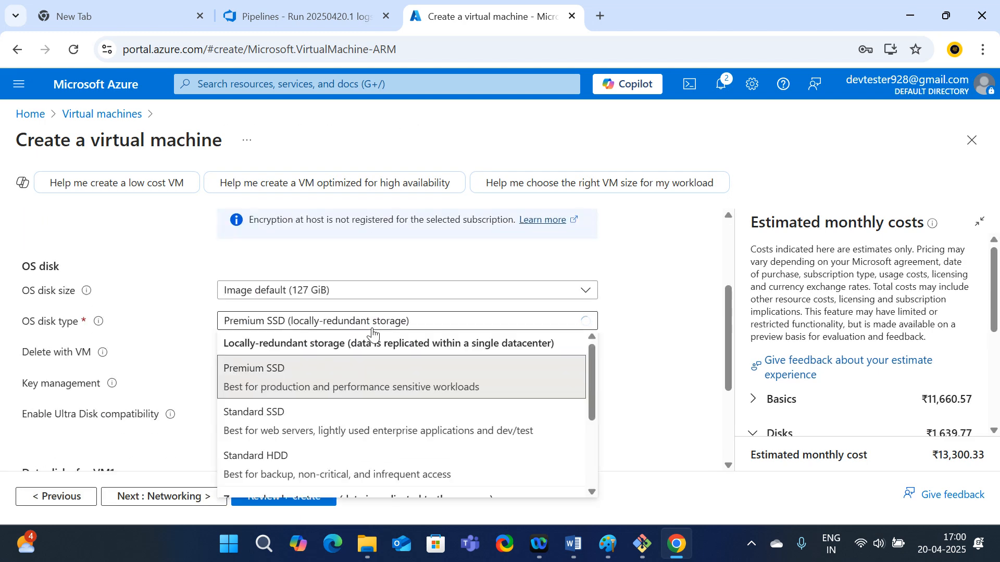
click(266, 430)
scroll(375, 352, down, 3)
scroll(370, 341, up, 3)
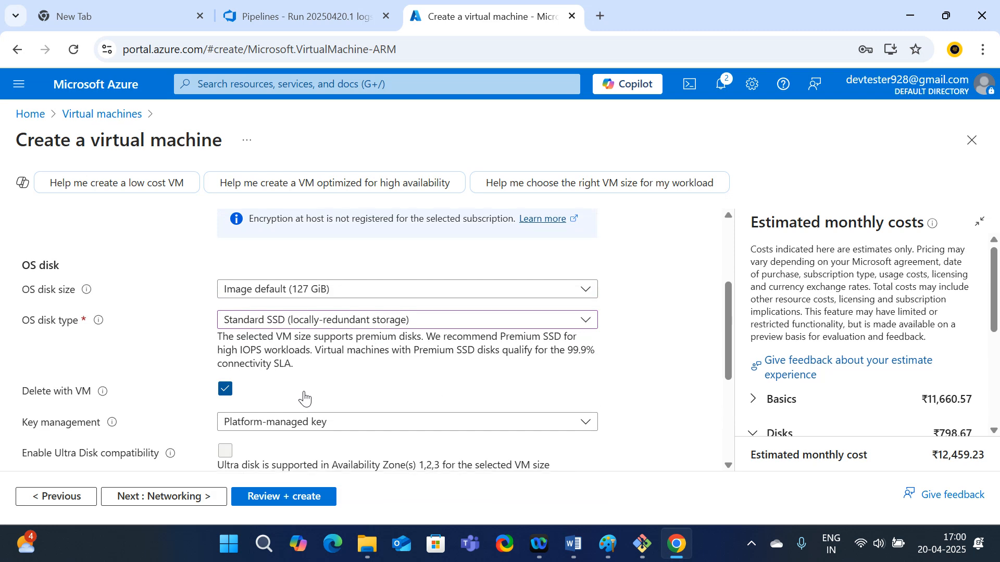
scroll(304, 402, down, 5)
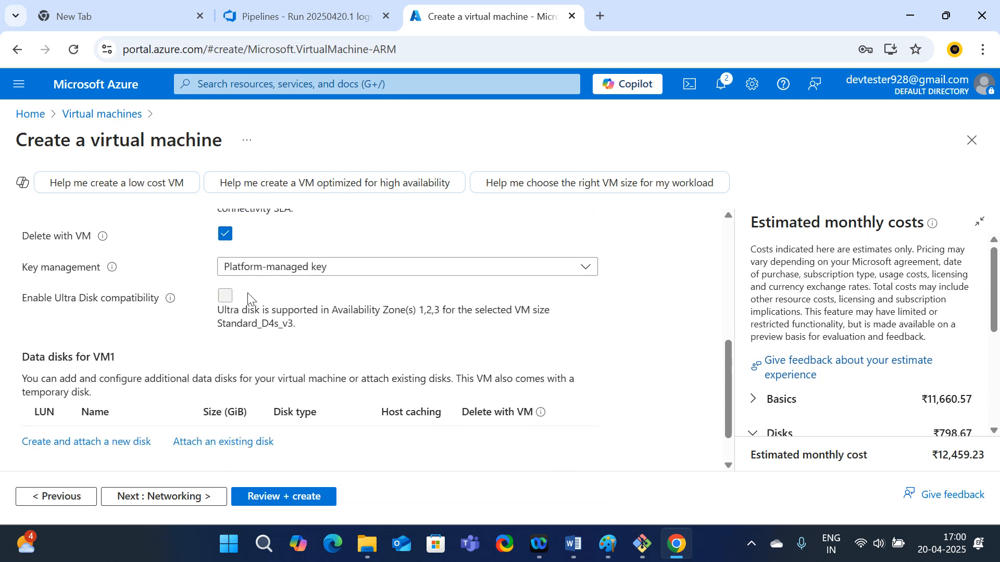
Step: Check the virtual machine's networking settings and submit the configuration for validation
click(162, 501)
scroll(366, 350, down, 3)
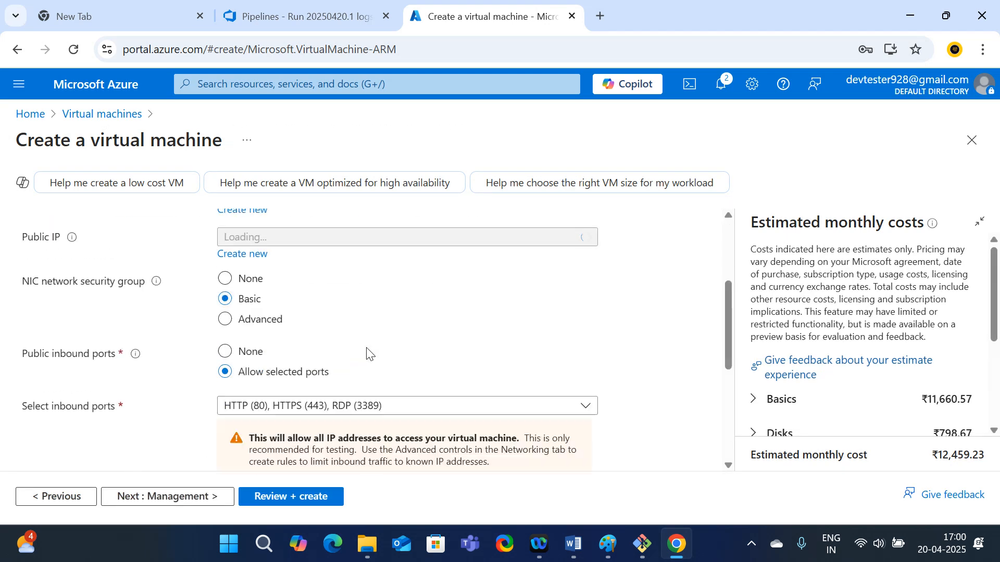
scroll(367, 354, up, 3)
scroll(397, 353, down, 3)
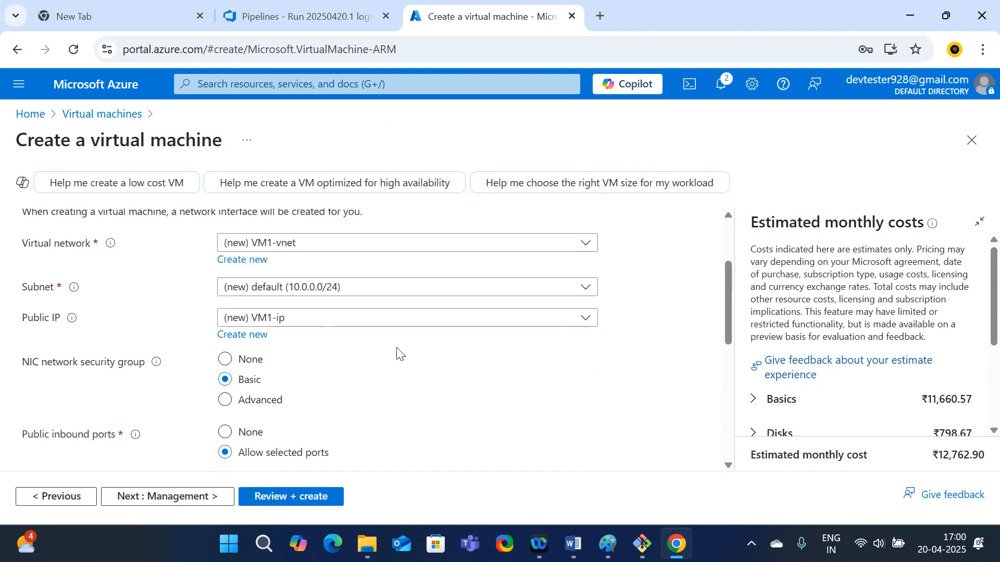
scroll(379, 338, up, 2)
scroll(376, 338, up, 2)
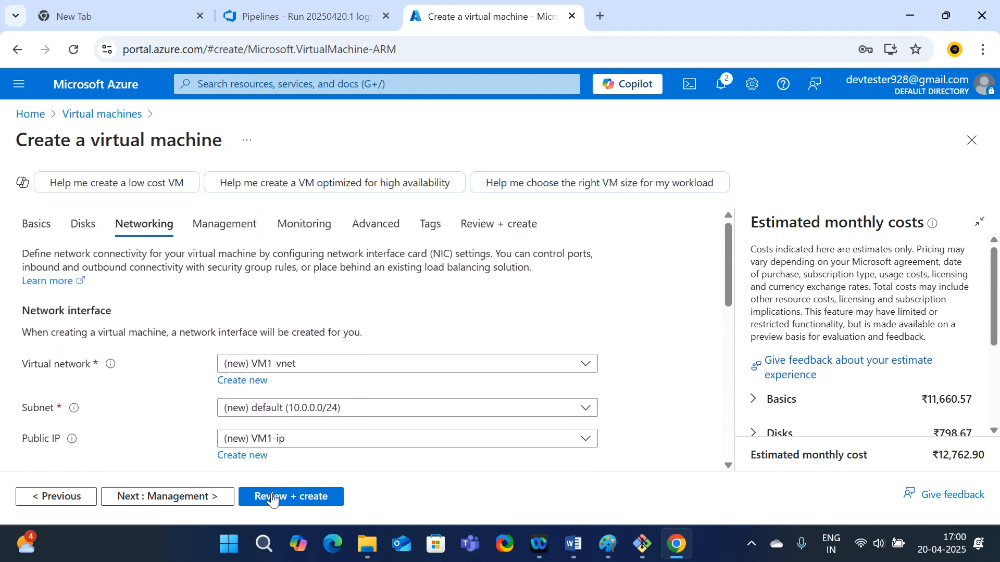
click(290, 497)
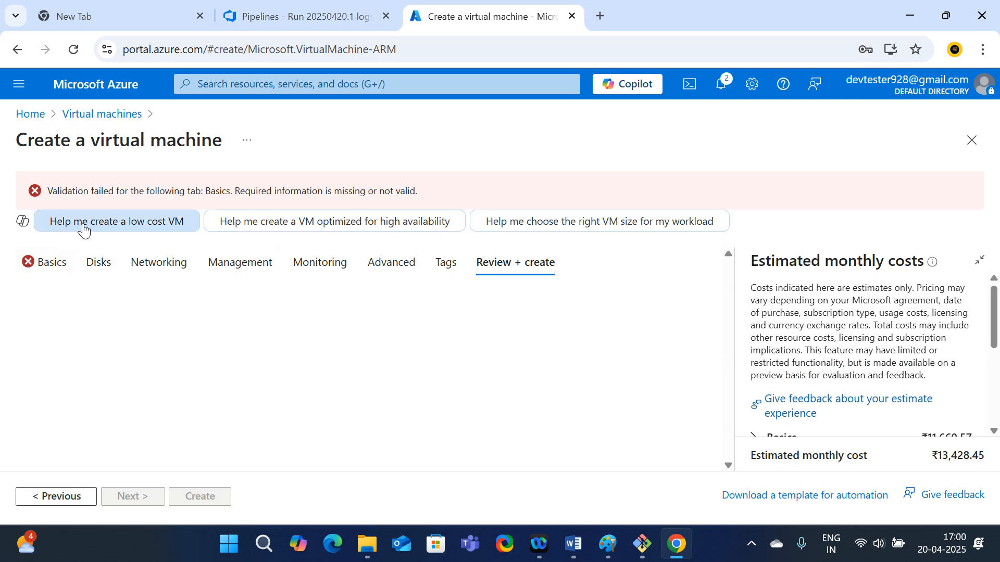
Step: Turn off the use of an existing Windows Server license in the virtual machine's basic licensing settings
click(48, 262)
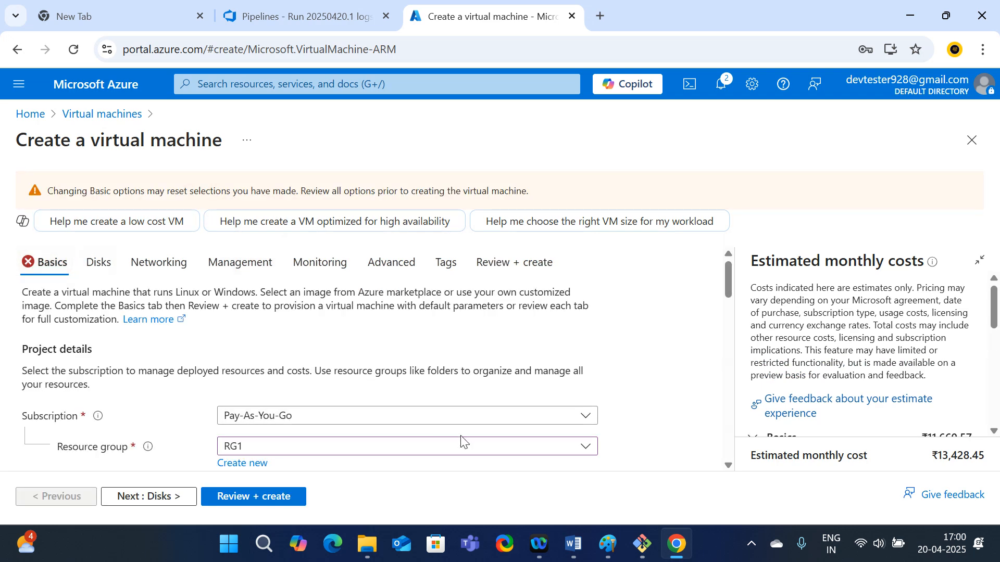
scroll(461, 442, down, 15)
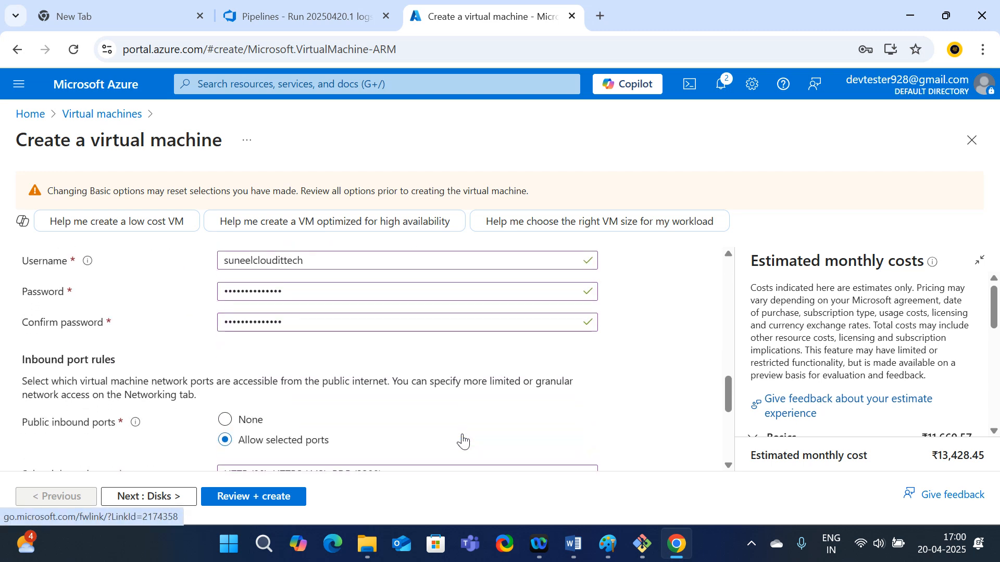
scroll(462, 441, down, 5)
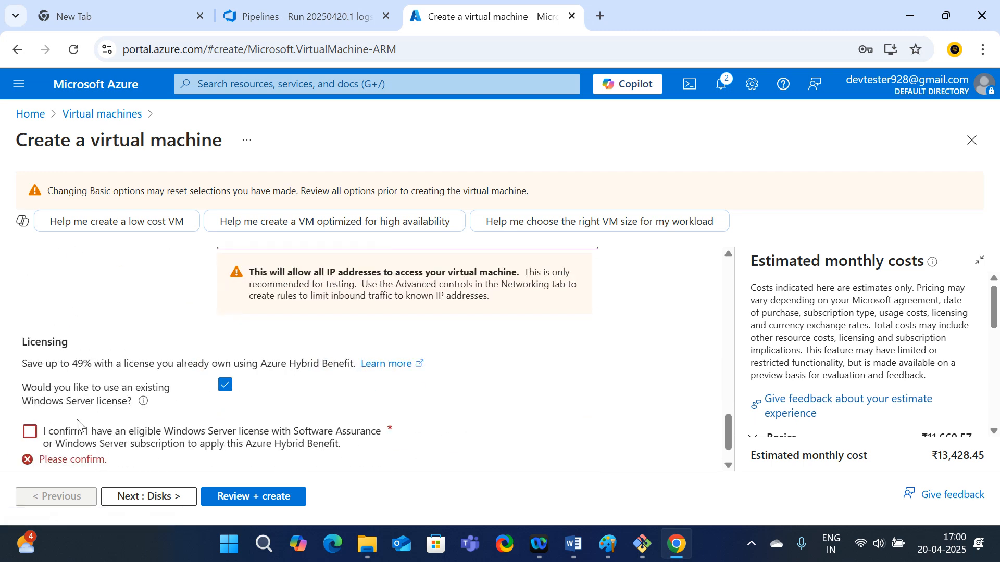
scroll(143, 419, down, 1)
click(227, 345)
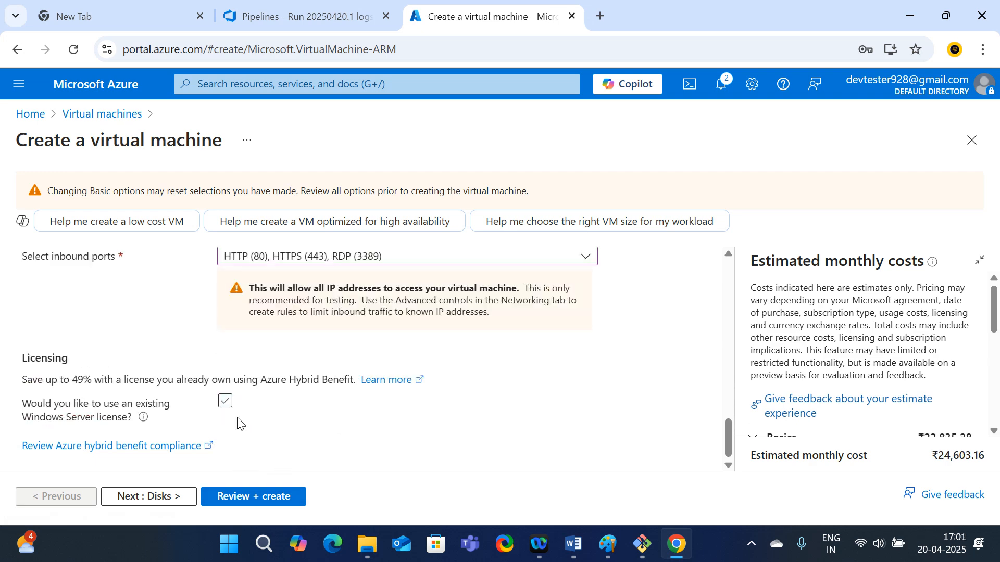
Step: Validate the virtual machine configuration again, review the terms and create the virtual machine
click(255, 497)
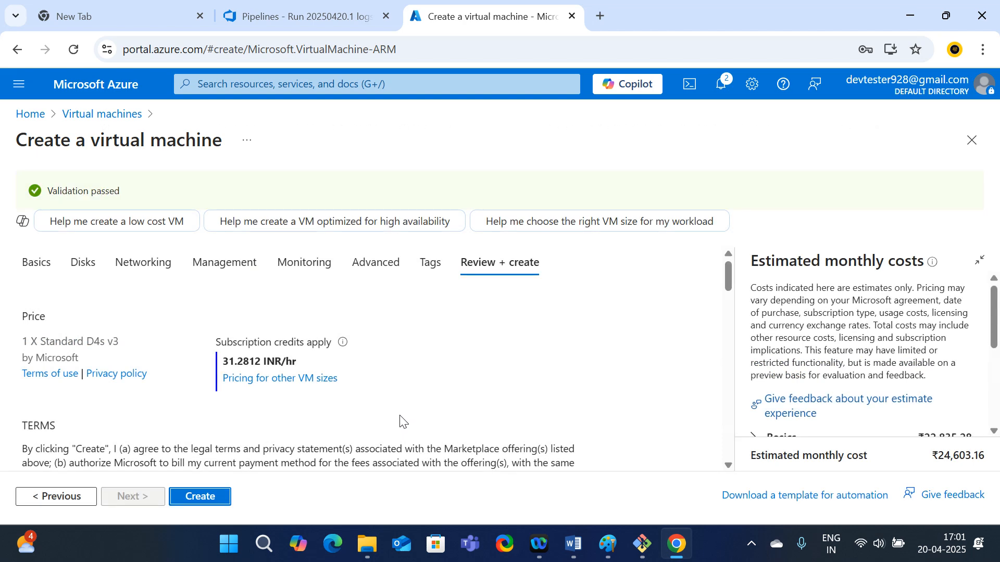
scroll(214, 459, down, 1)
scroll(217, 471, down, 1)
click(206, 500)
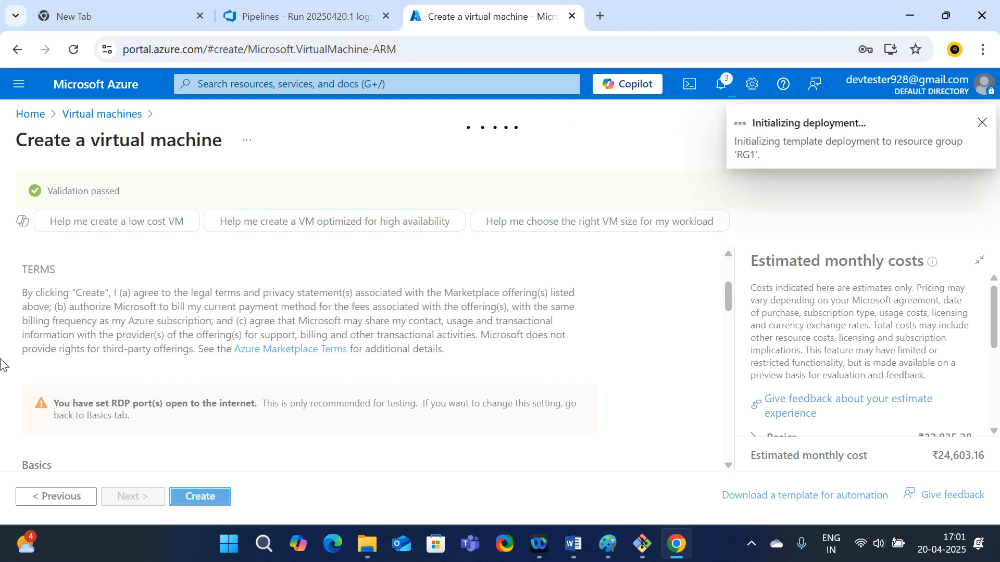
Step: Switch to Azure DevOps and examine the files in the drop artifact published by build run 20250420.1
click(273, 14)
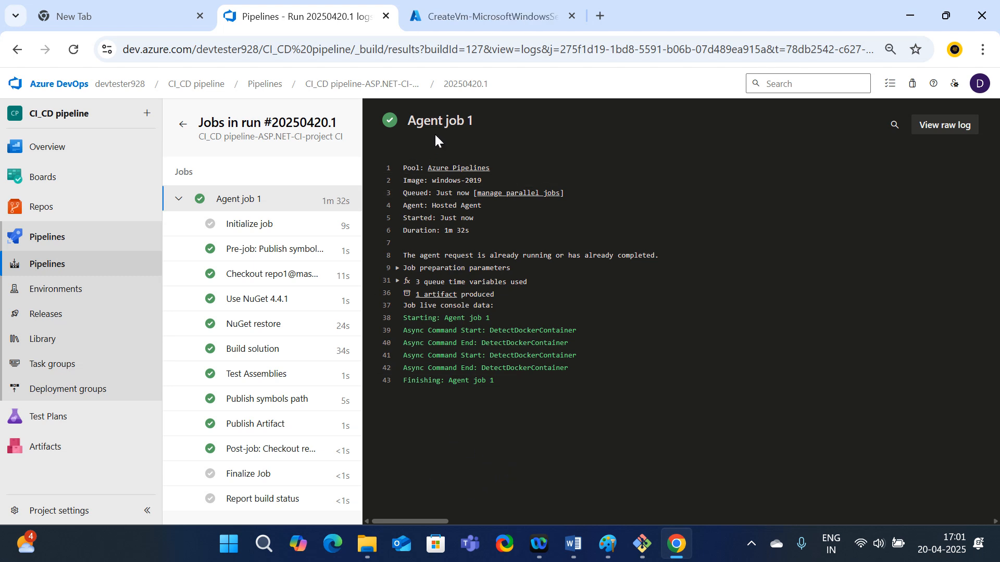
click(432, 295)
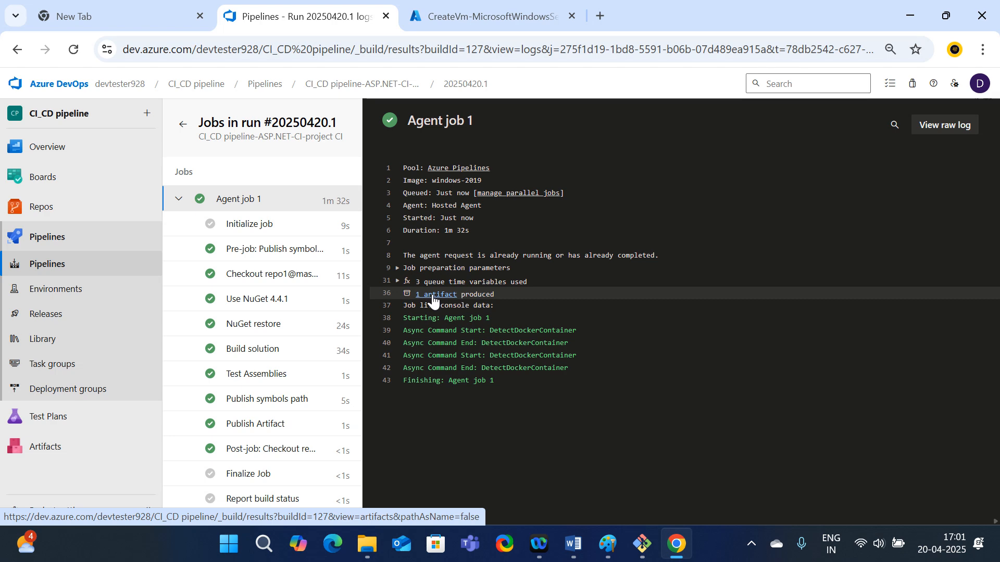
click(432, 295)
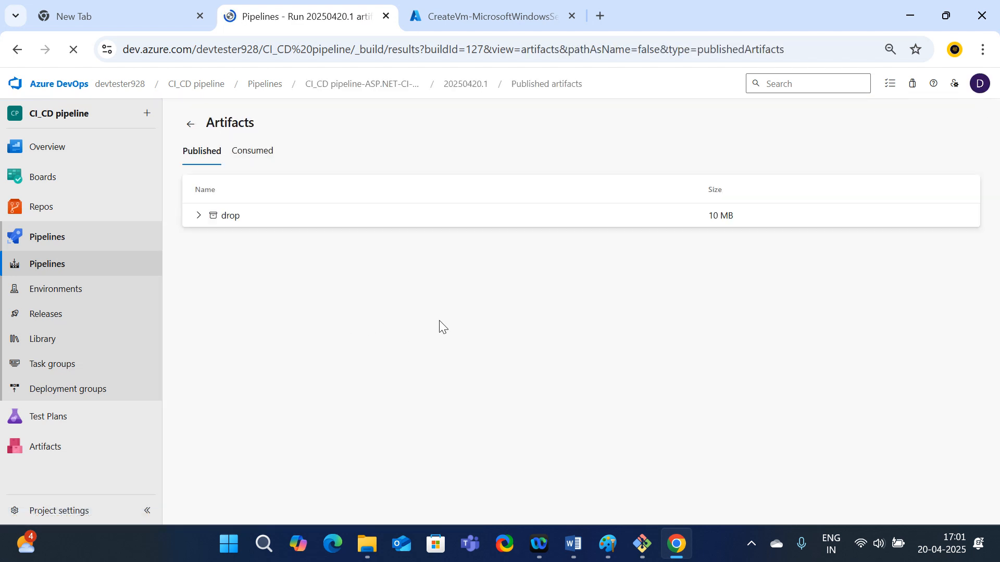
click(196, 216)
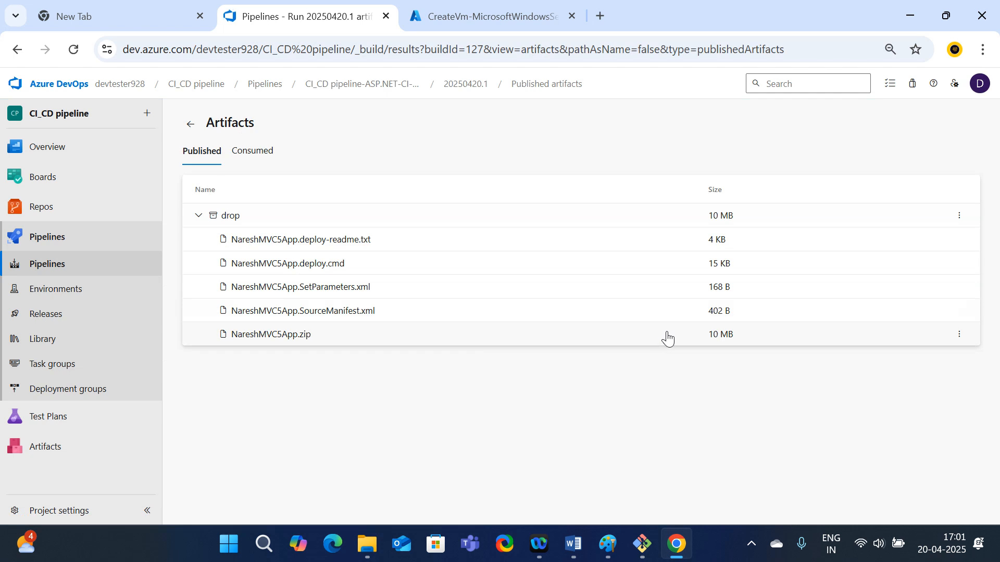
click(199, 219)
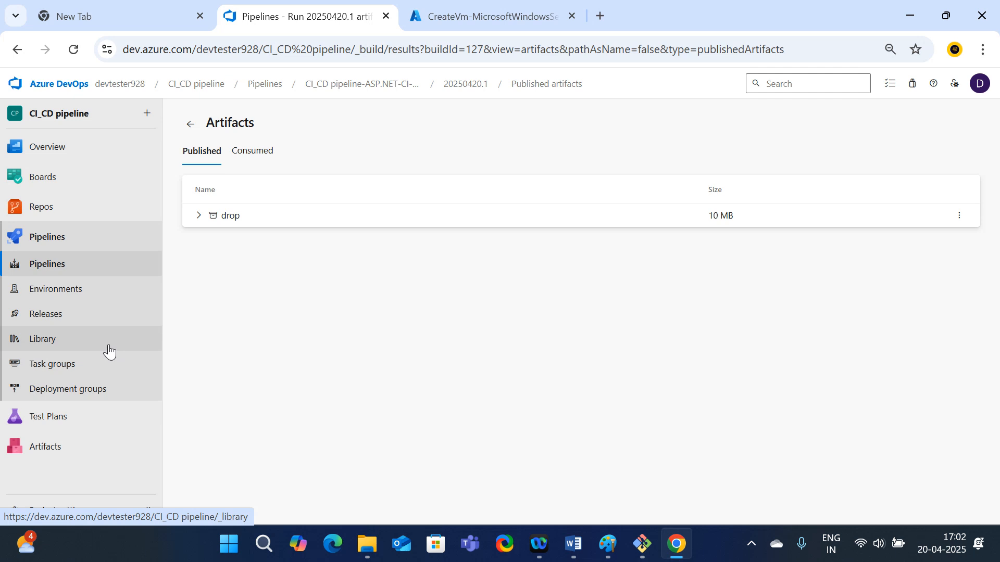
Step: Create a deployment group named DG_project with DG_project as its description
mouse_move(102, 429)
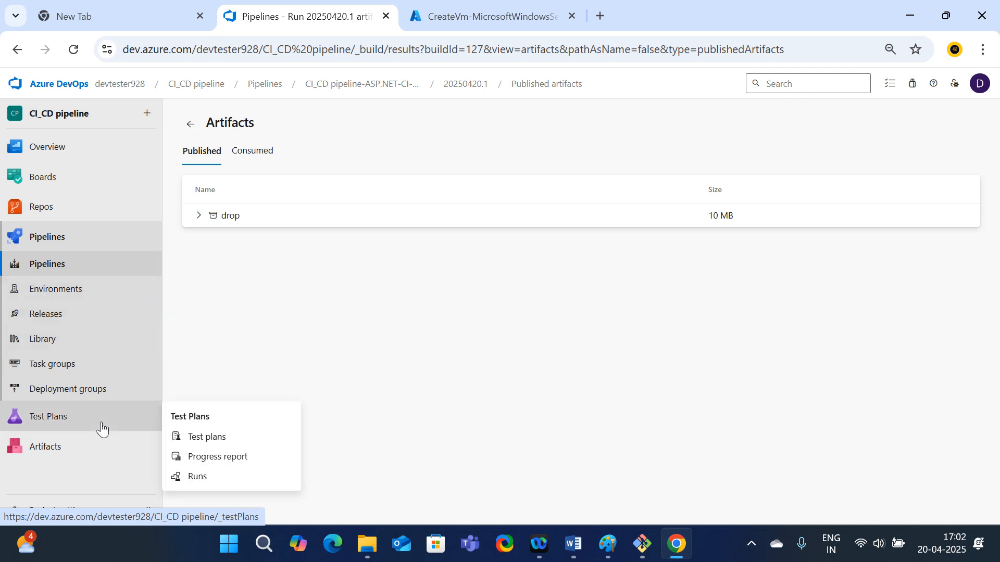
click(81, 390)
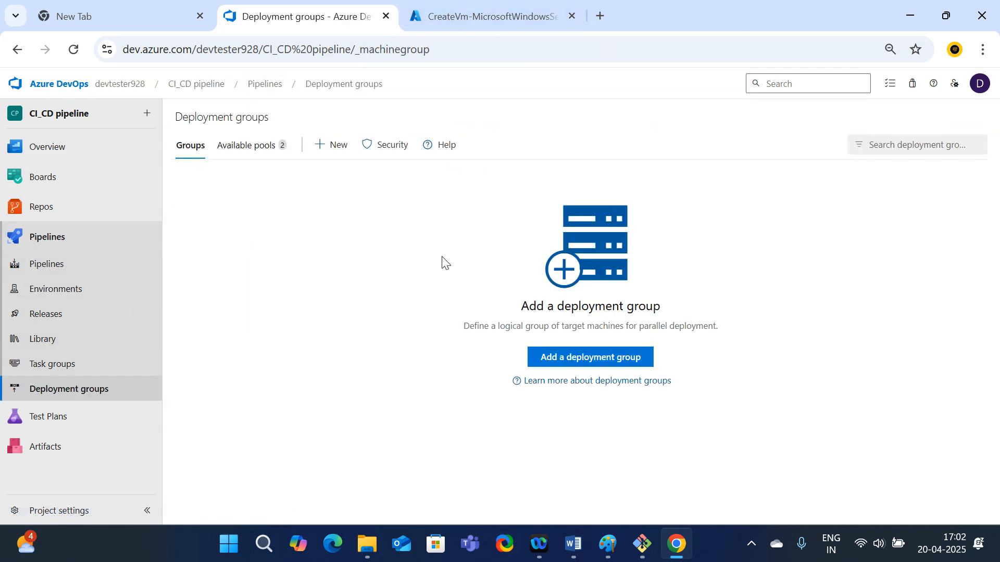
click(333, 145)
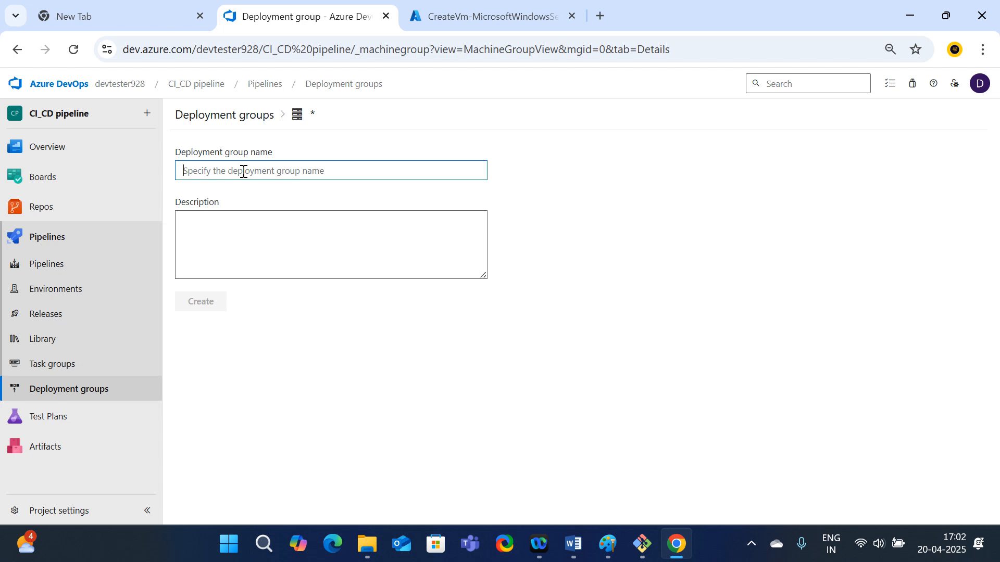
text(DG)
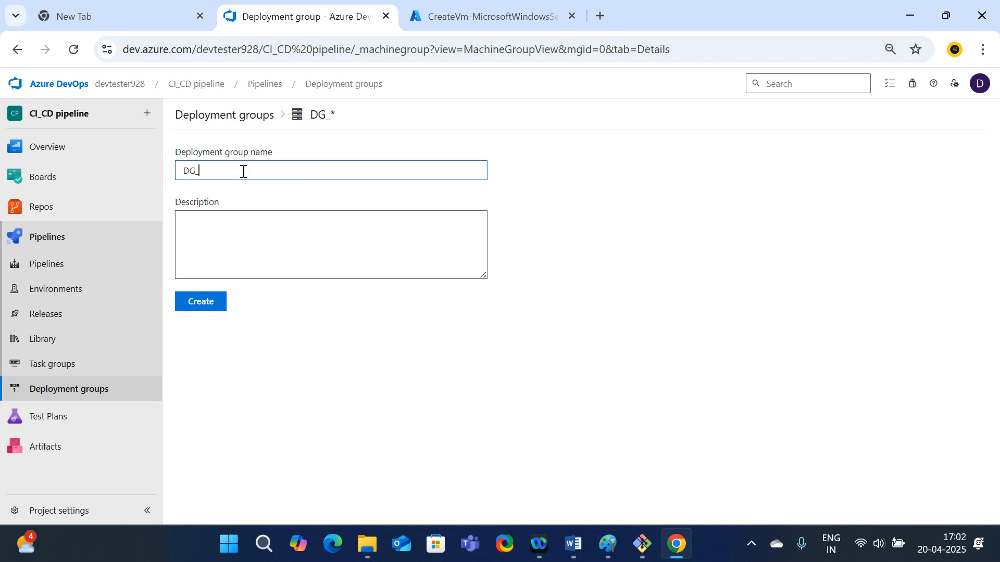
text(_project)
drag(243, 171, 187, 179)
key(ctrl+c)
click(239, 248)
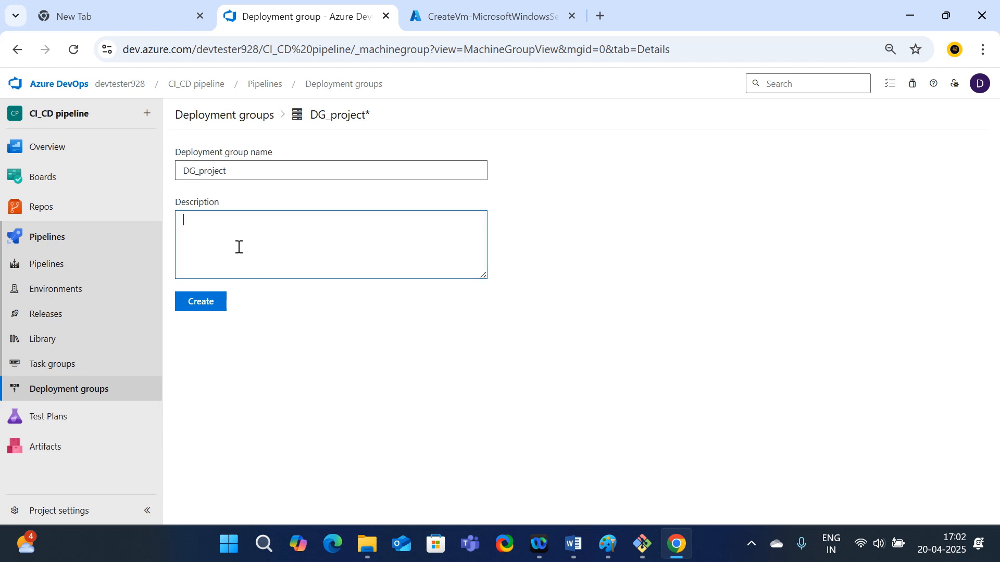
key(ctrl+v)
click(209, 305)
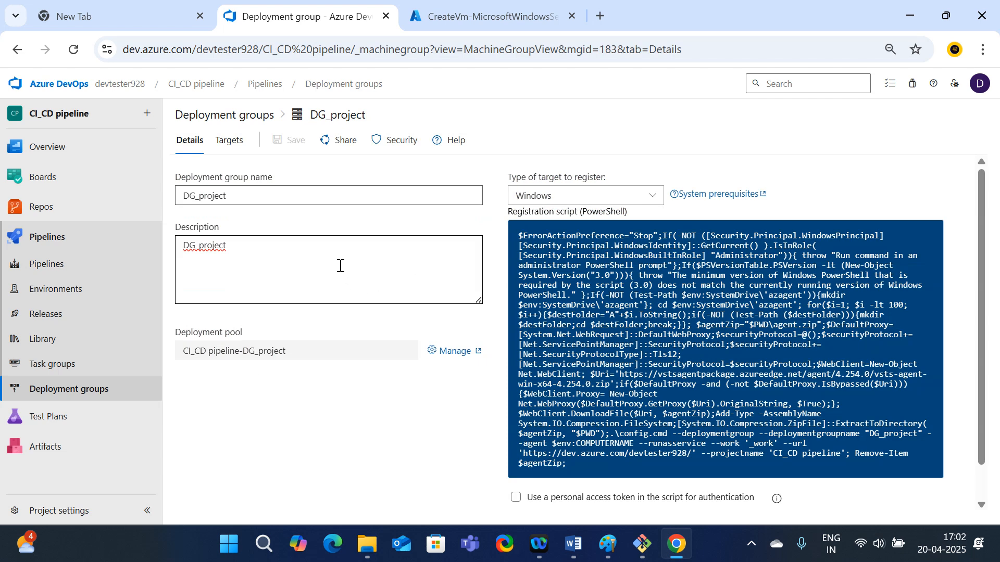
Step: Enable a personal access token in the Windows registration script for authentication and copy the script to the clipboard
scroll(620, 437, down, 1)
click(516, 459)
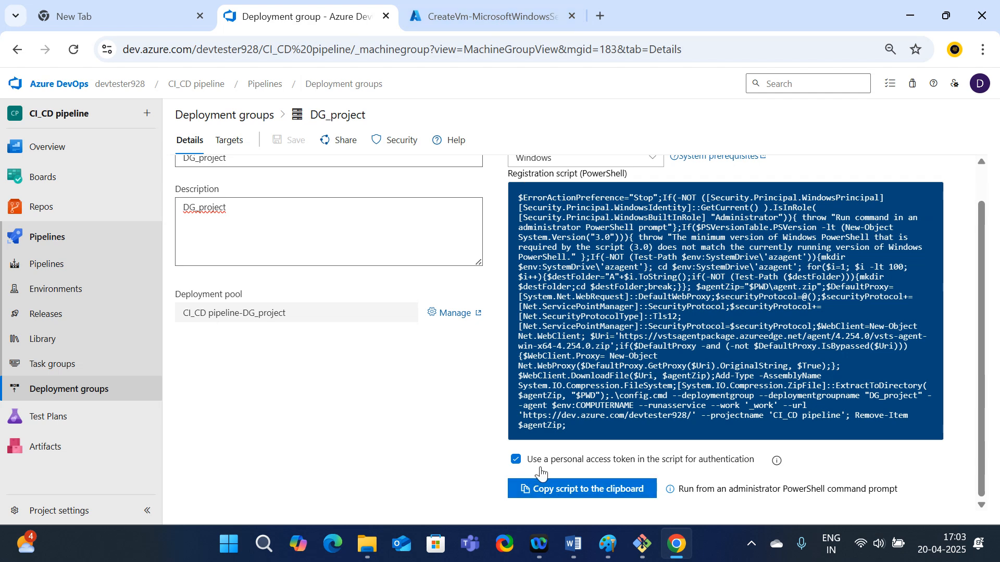
click(570, 490)
Step: Switch to the Azure portal, open the deployed VM1 resource and copy its public IP address
click(501, 9)
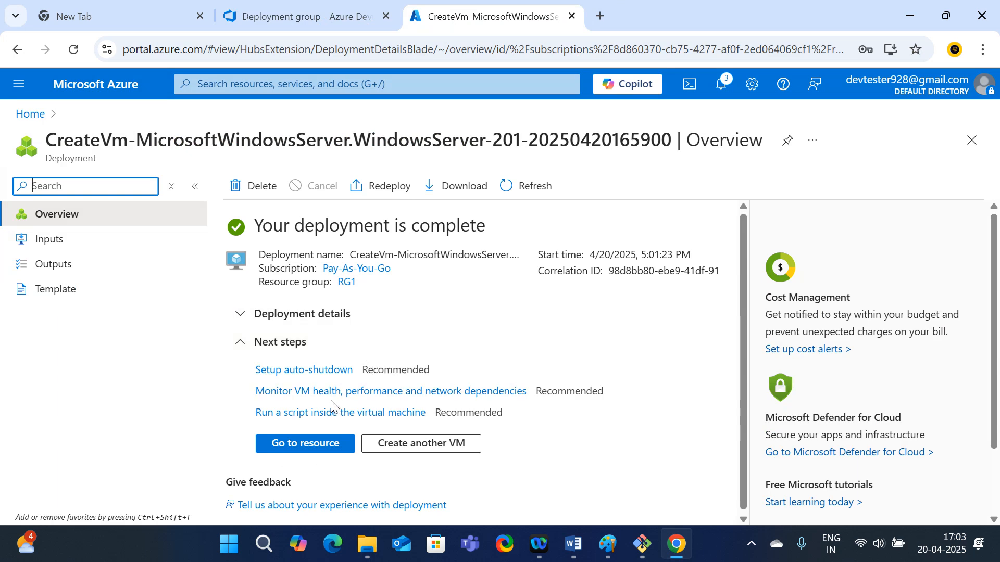
click(298, 443)
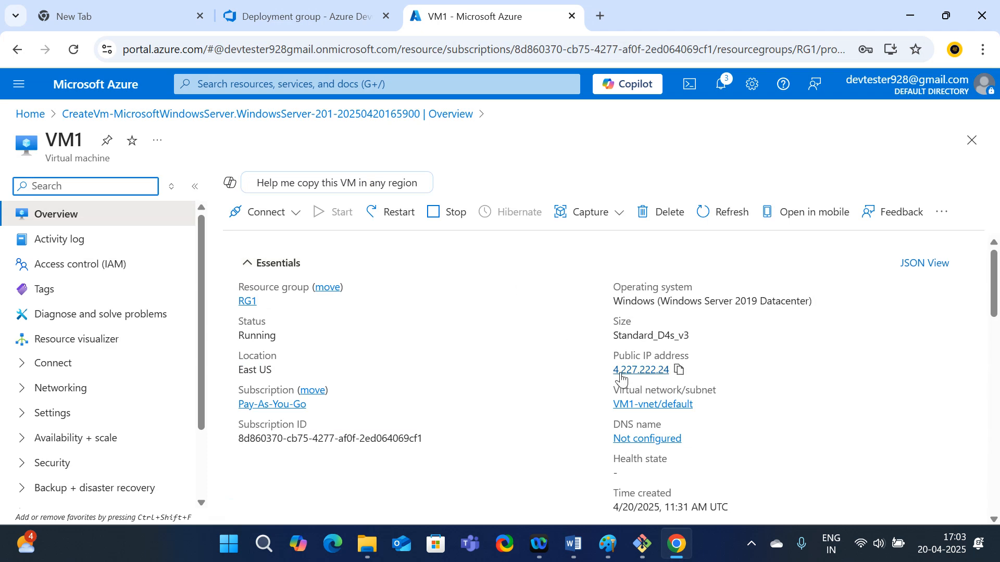
click(679, 371)
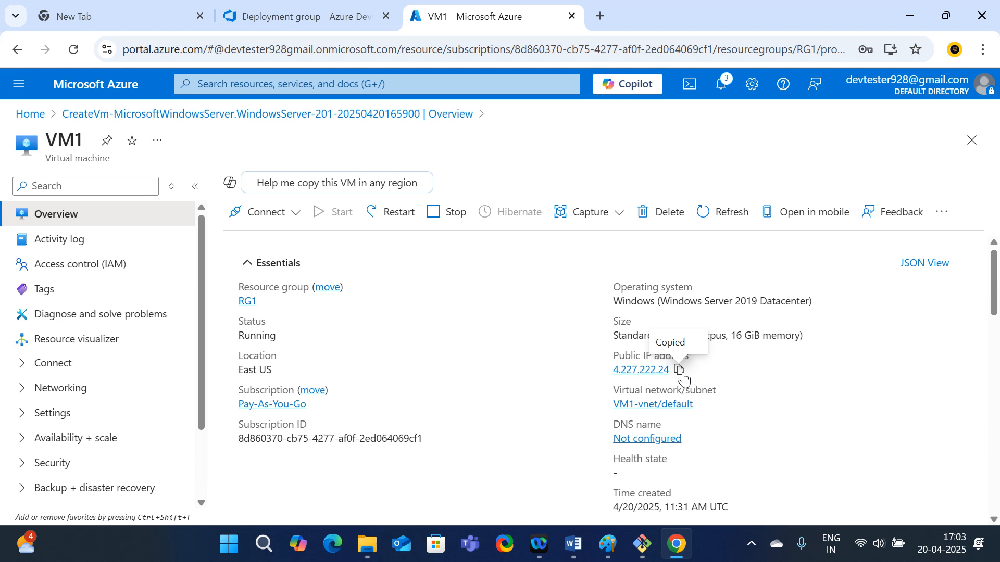
Step: Download the native RDP file for VM1 from its connection options and open the downloaded file
click(289, 219)
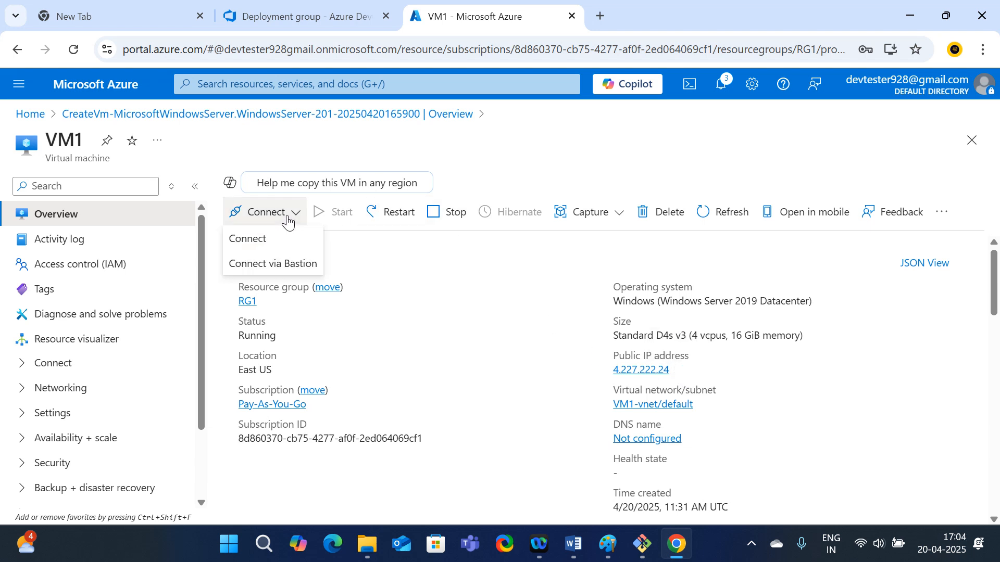
click(248, 239)
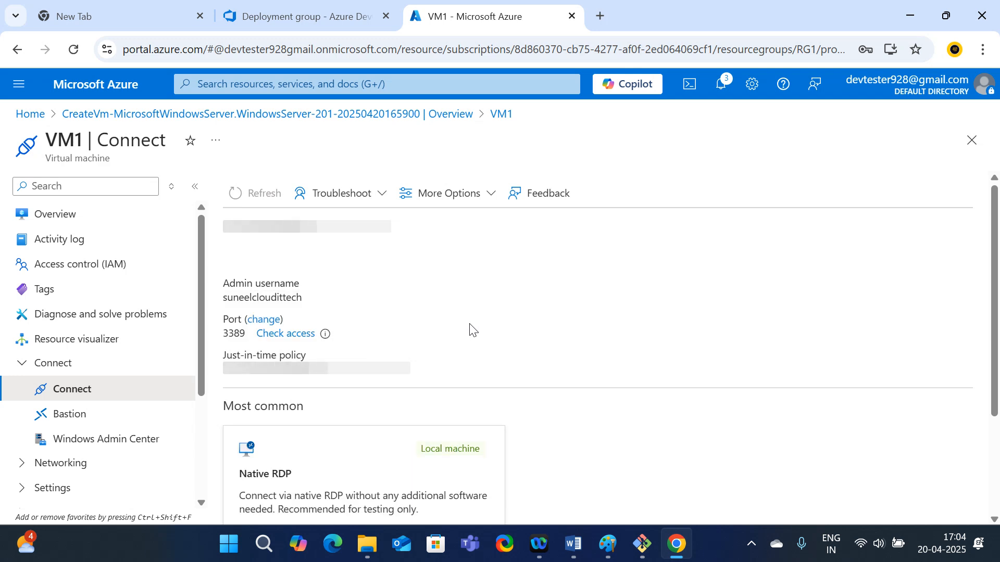
scroll(471, 330, down, 3)
click(402, 459)
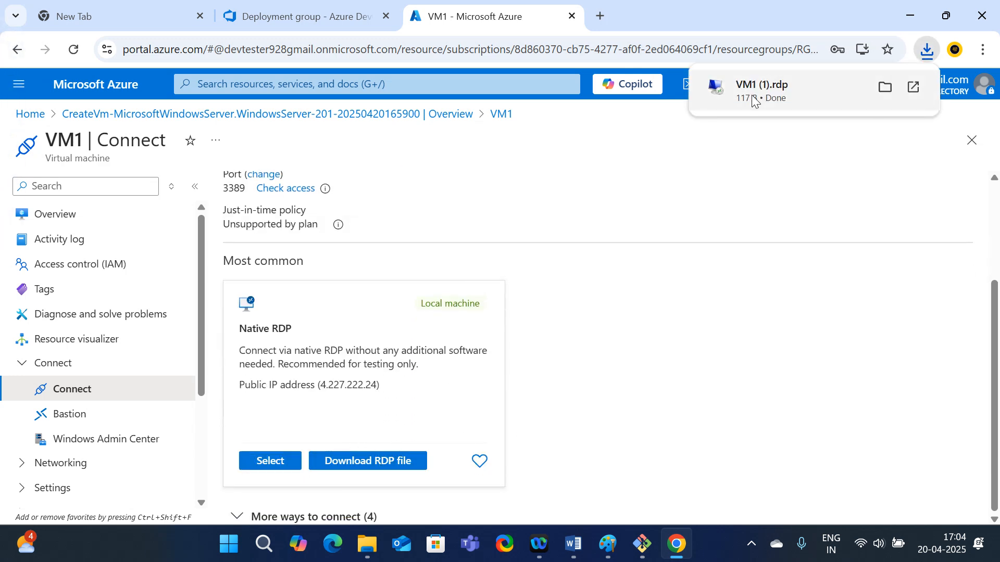
click(754, 100)
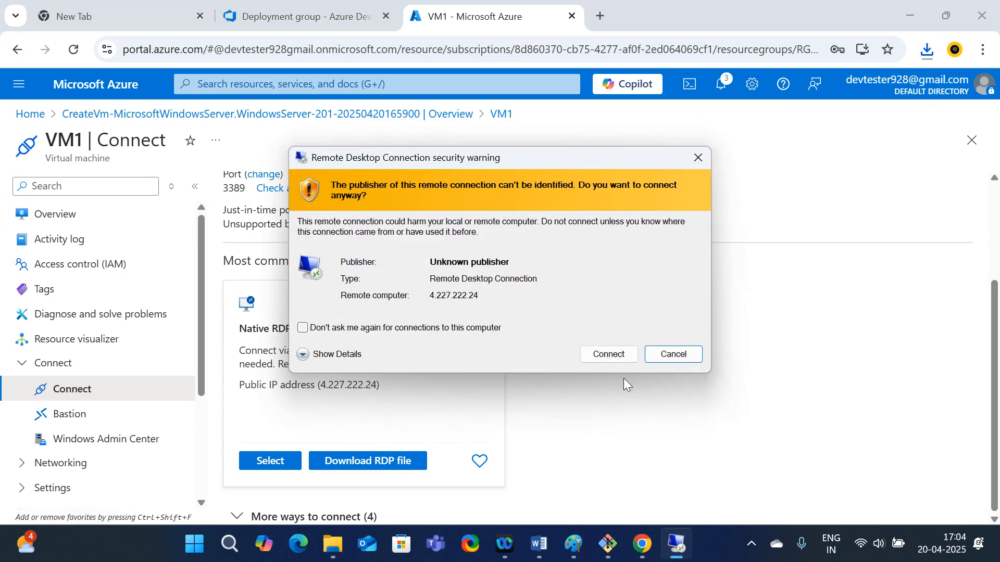
Step: Connect to VM1 over Remote Desktop with the administrator account password, accepting the unknown publisher and untrusted certificate
click(609, 355)
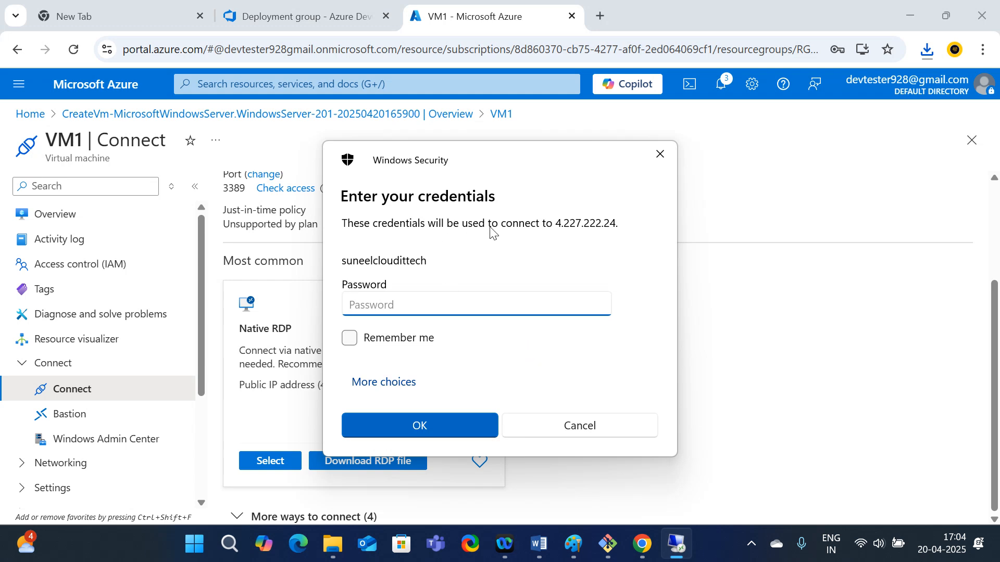
text(••••••••••••••)
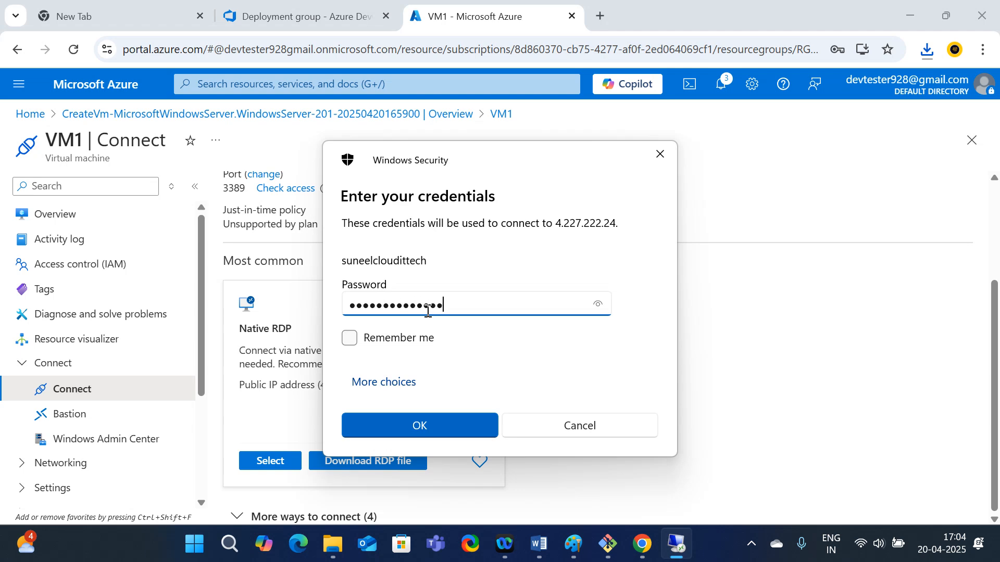
click(429, 424)
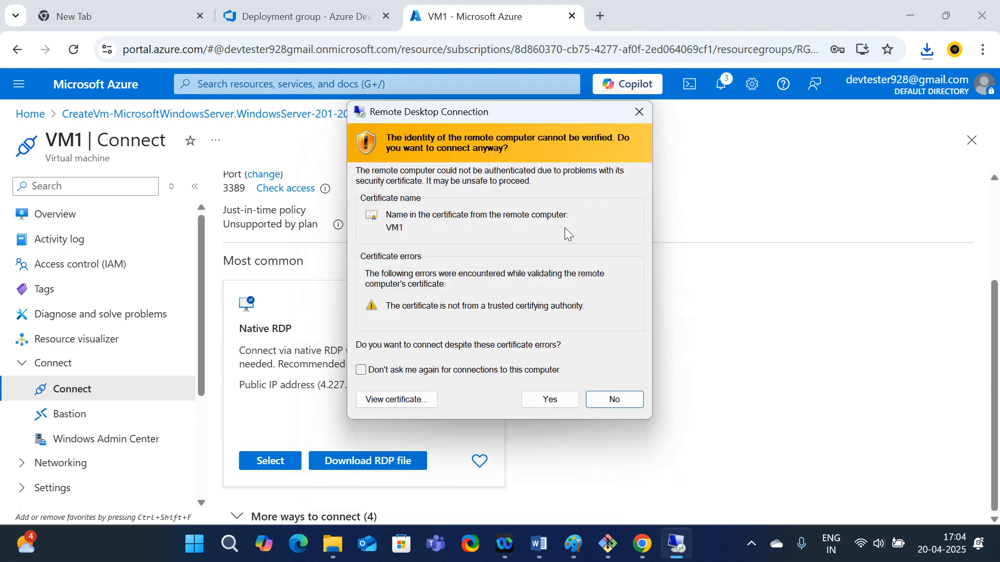
click(549, 398)
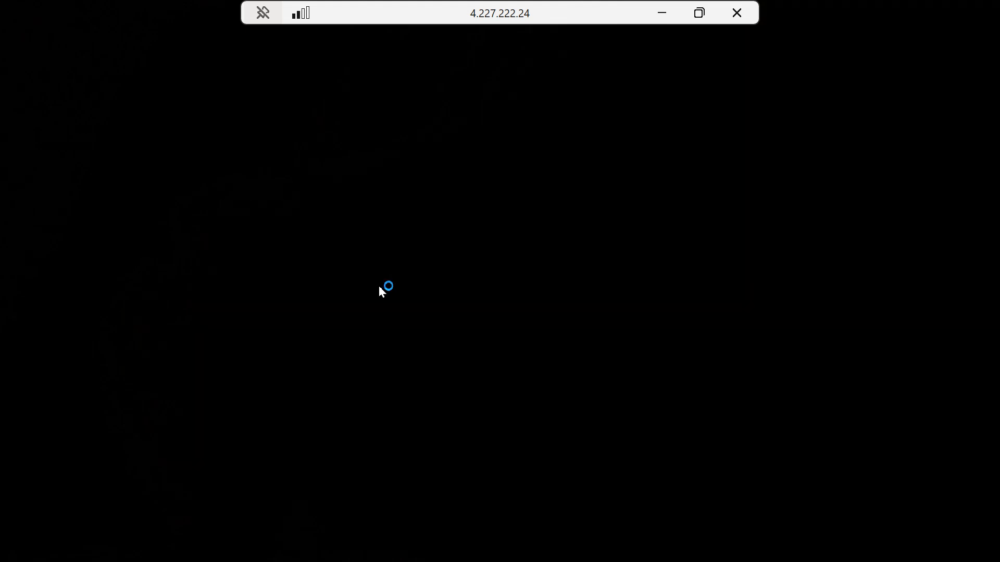
Step: Show the VM1 remote session full screen and decline making the machine discoverable on the network
double_click(508, 15)
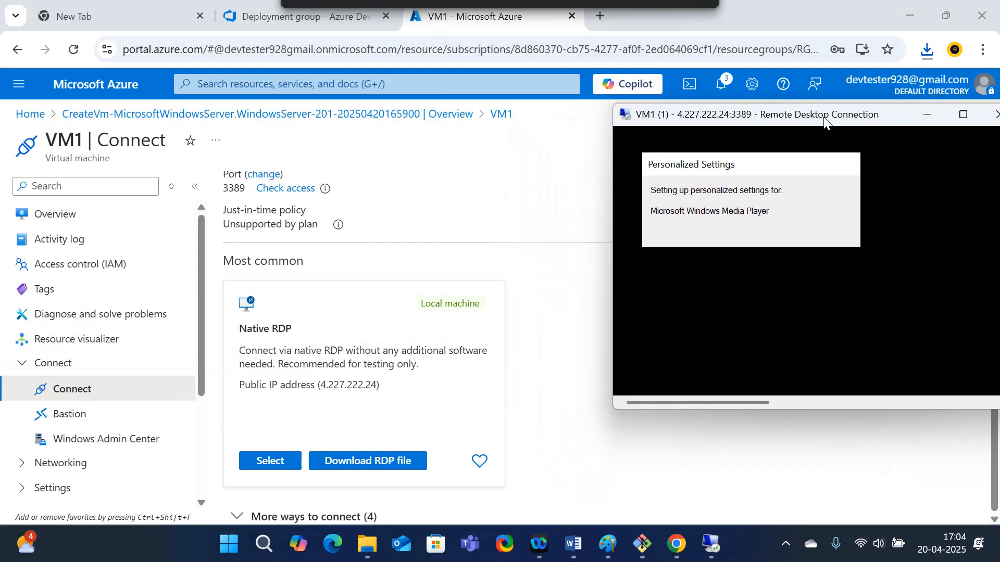
drag(824, 120, 772, 115)
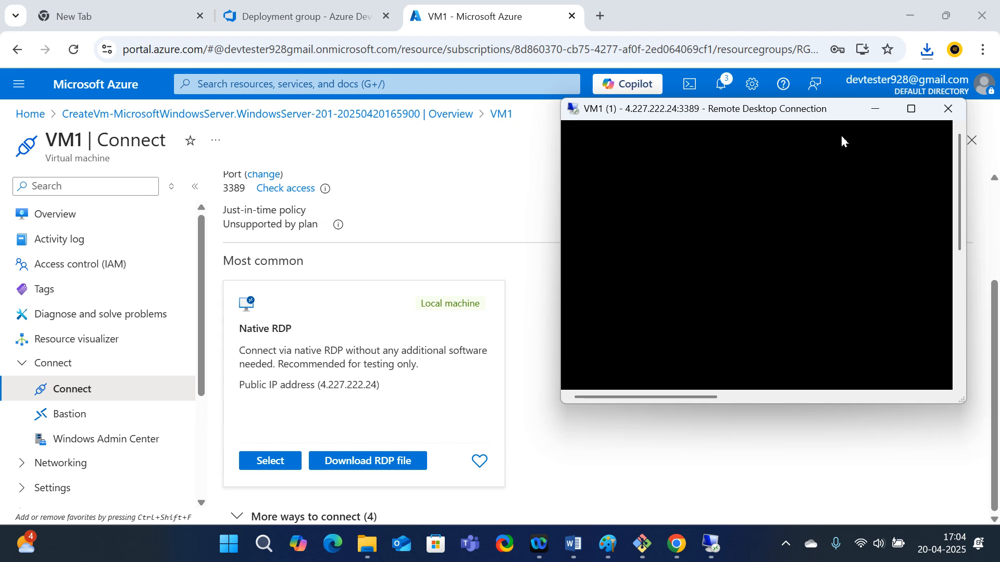
click(910, 115)
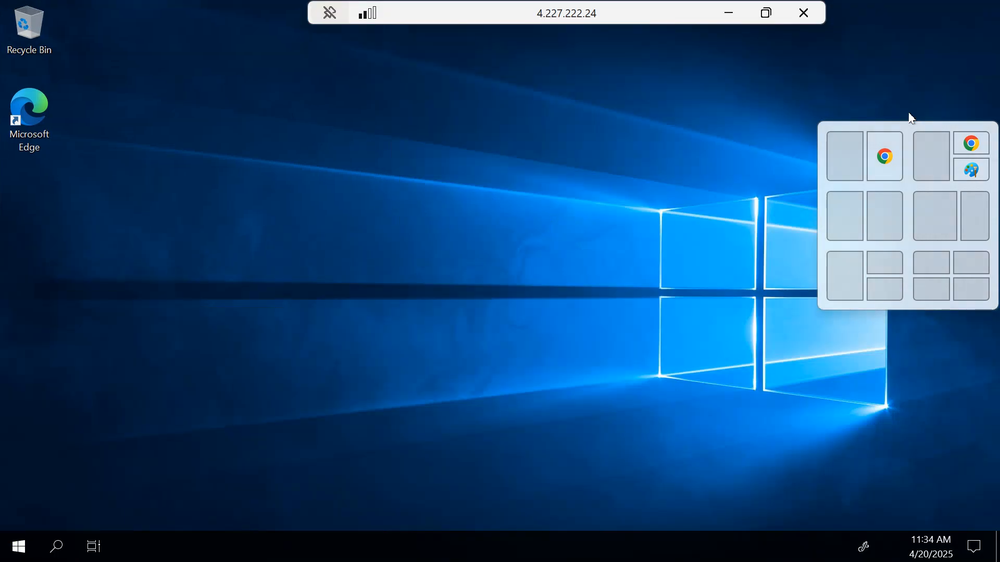
double_click(504, 19)
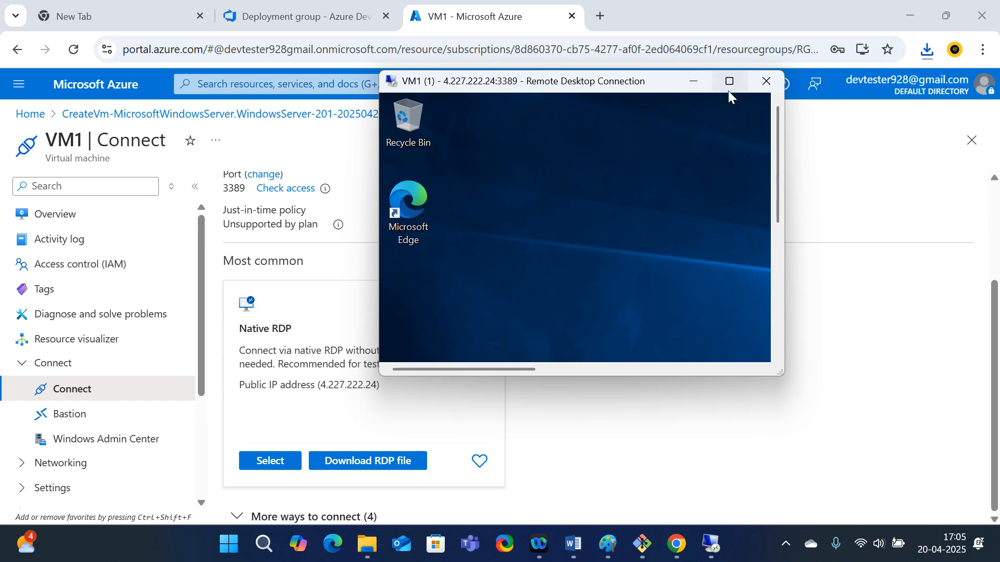
mouse_move(728, 91)
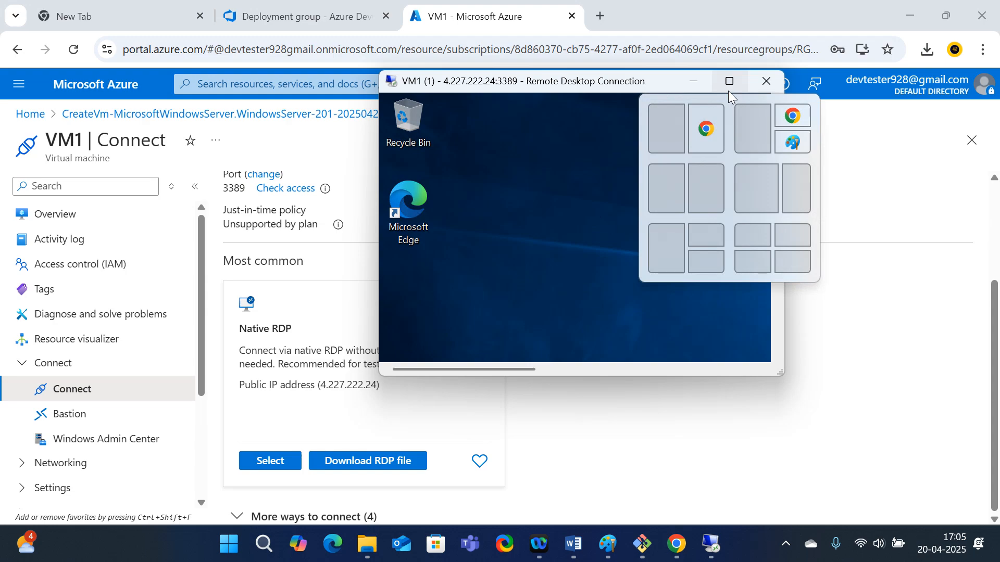
click(731, 80)
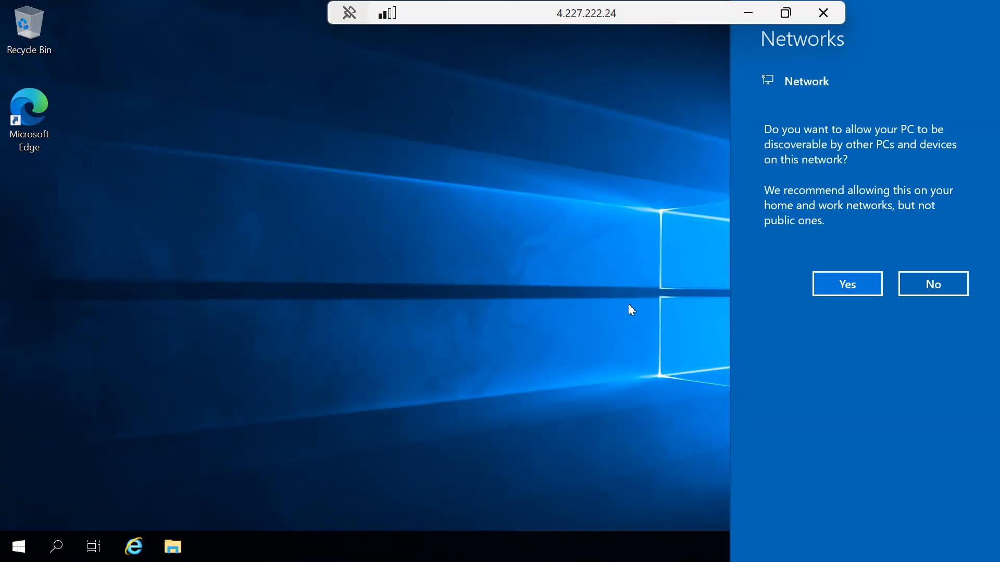
click(919, 286)
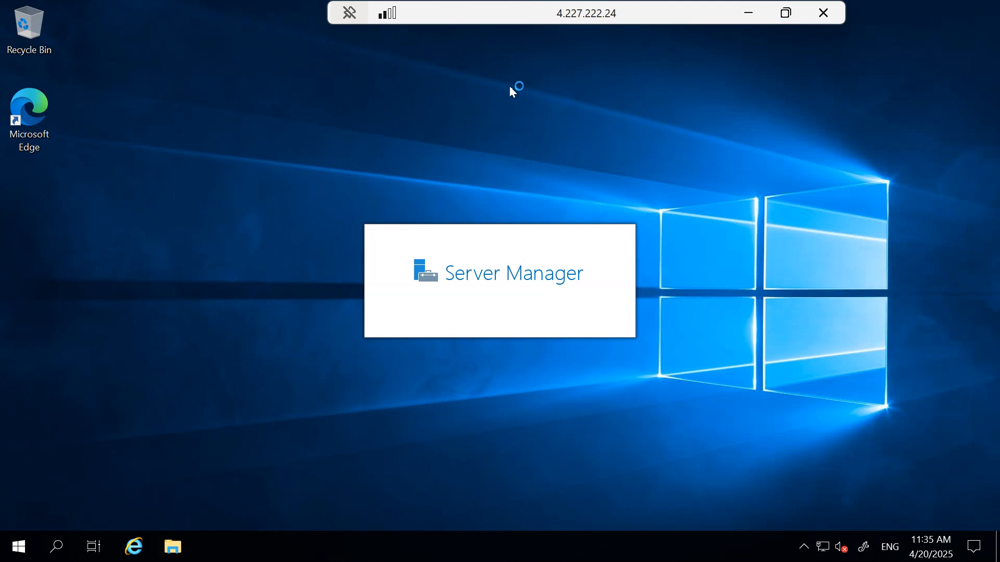
click(786, 13)
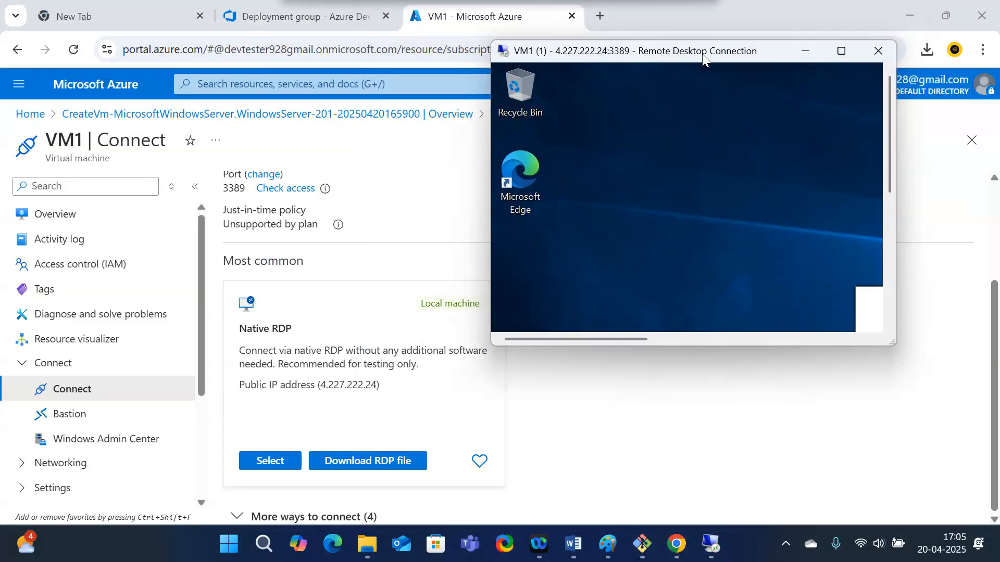
click(845, 85)
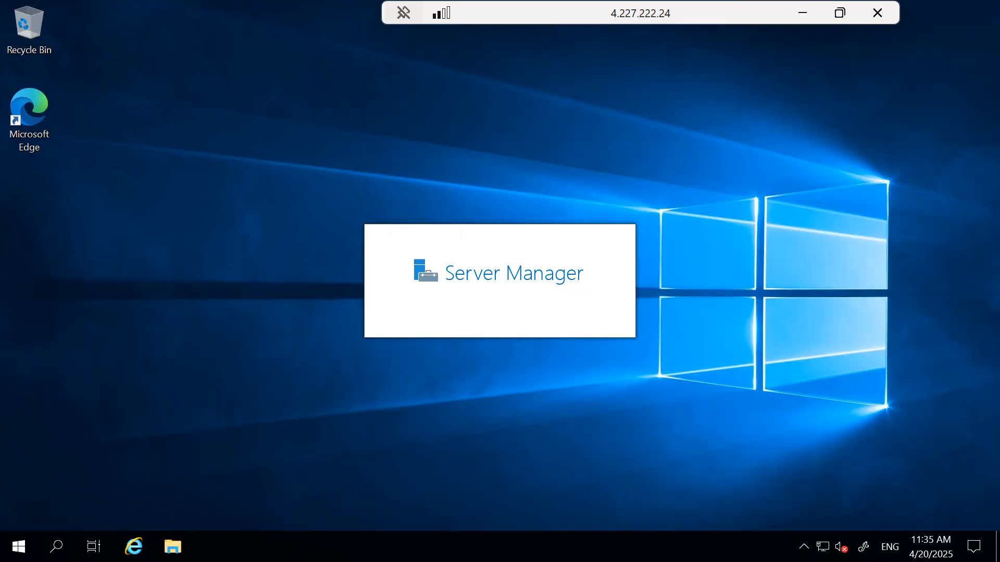
click(58, 547)
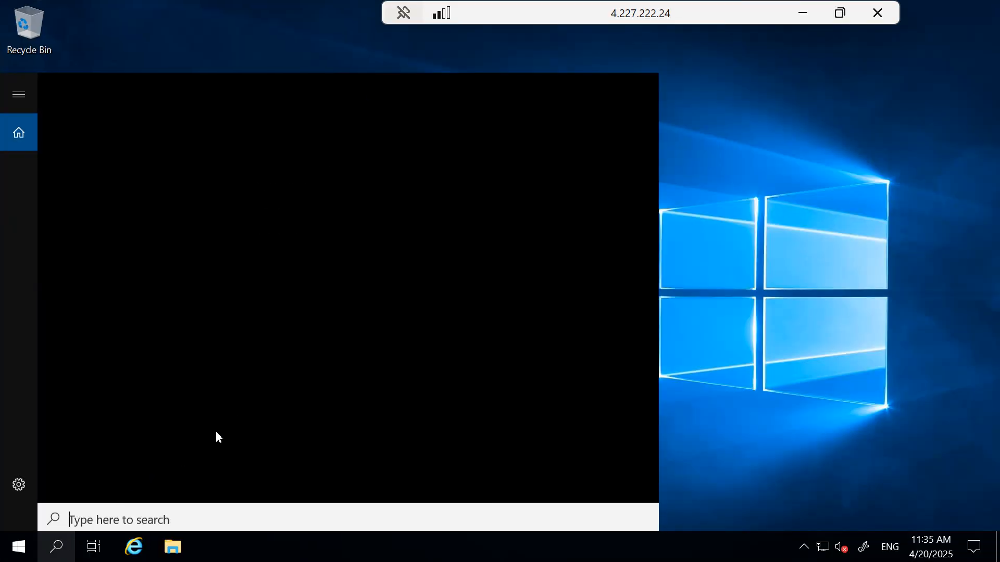
text(p)
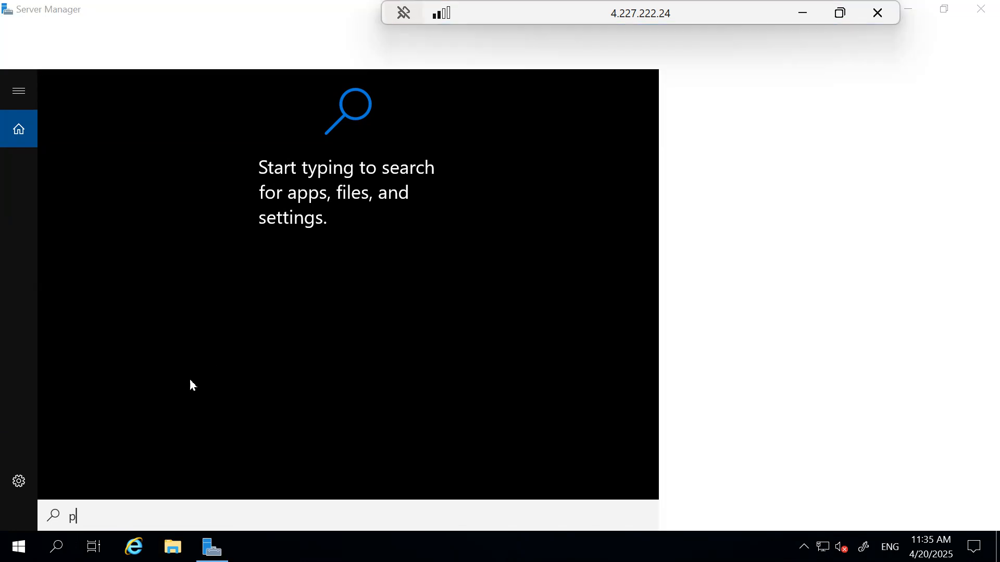
text(ower)
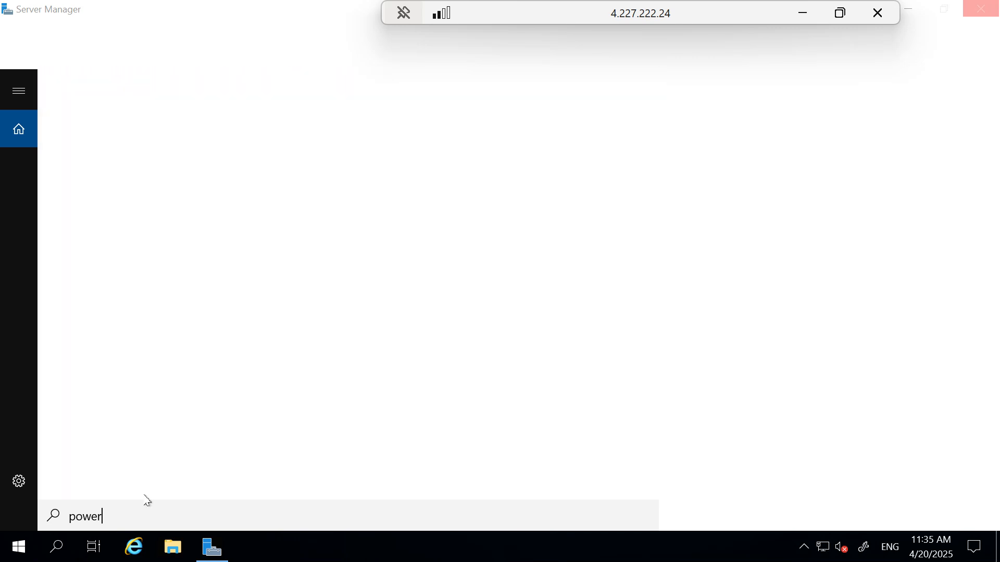
text(shell)
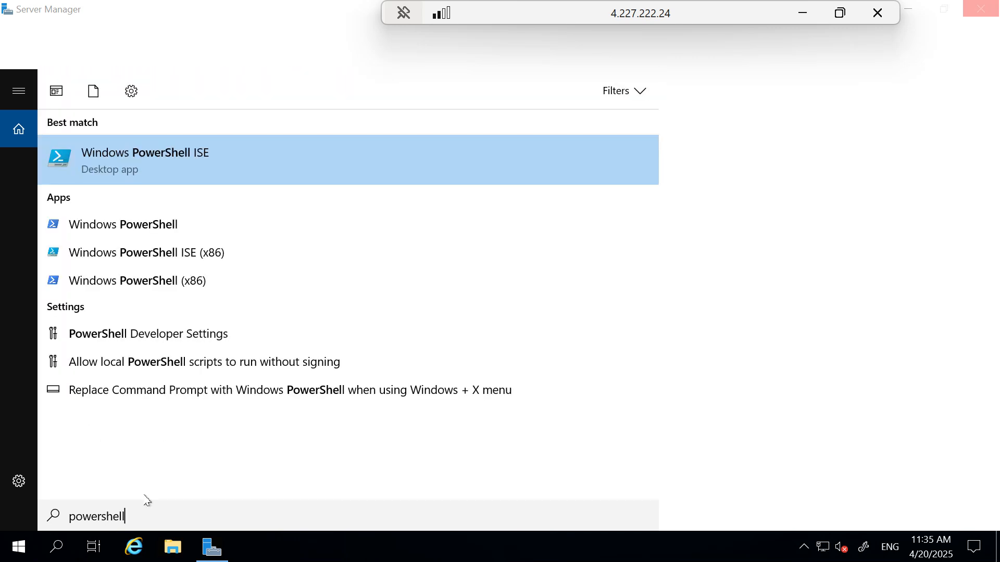
click(125, 231)
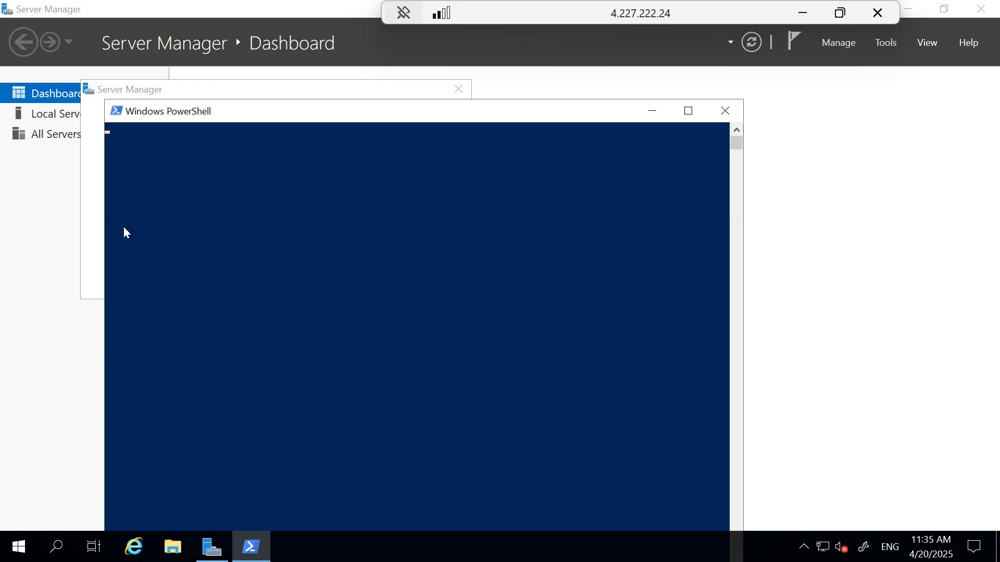
click(729, 114)
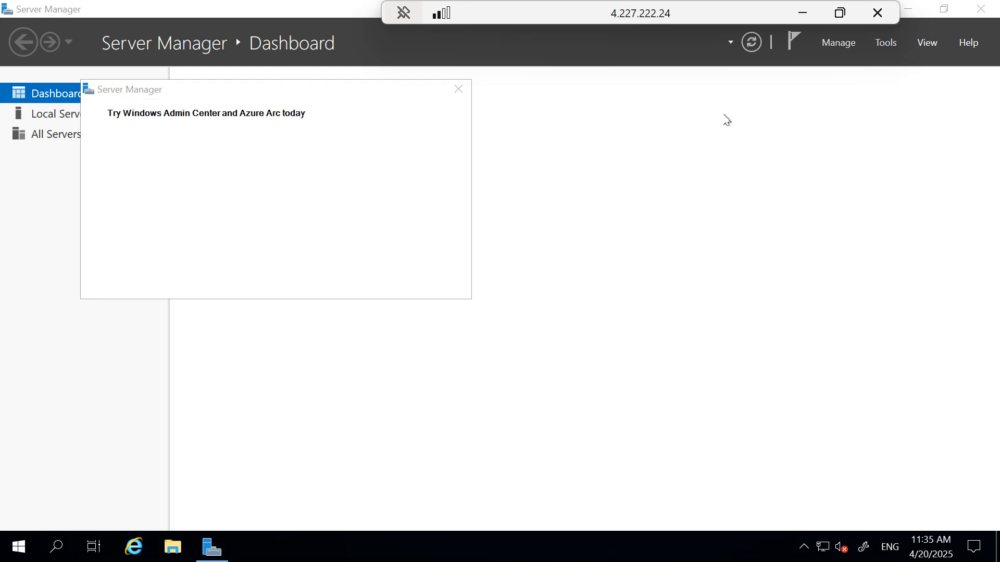
Step: Dismiss the Server Manager message, minimize Server Manager, and open Windows PowerShell as administrator on VM1
click(458, 89)
click(907, 11)
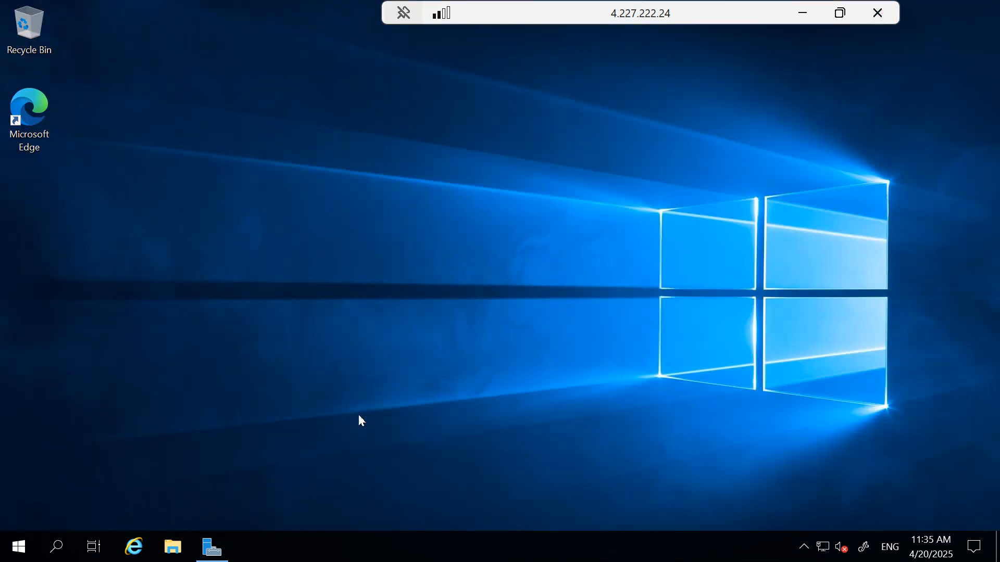
click(70, 548)
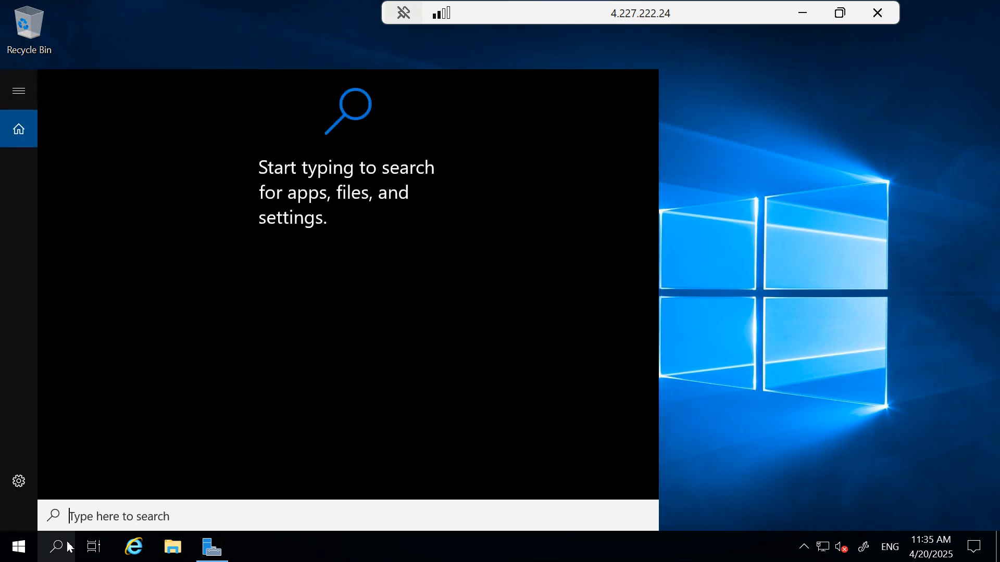
text(power)
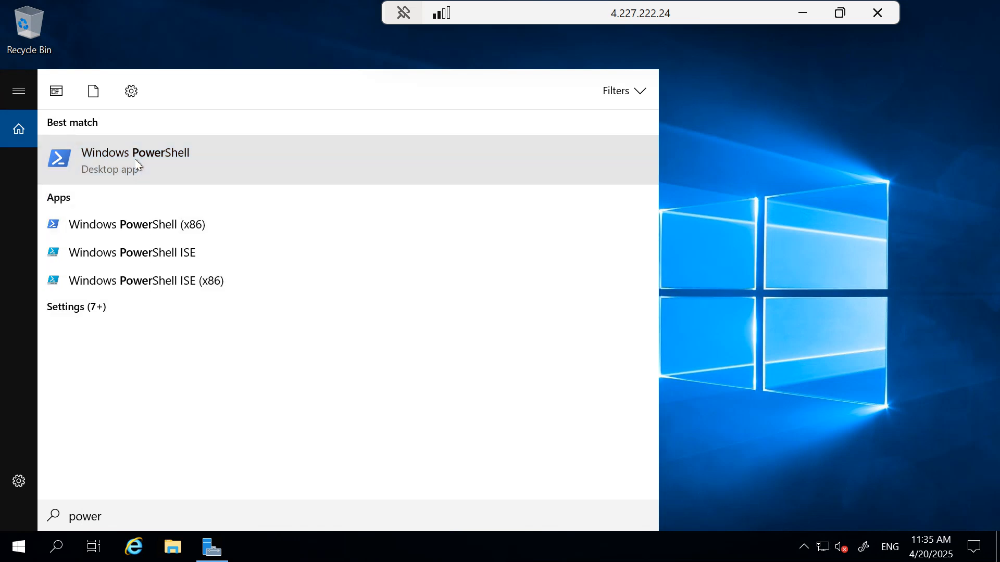
right_click(137, 165)
click(216, 180)
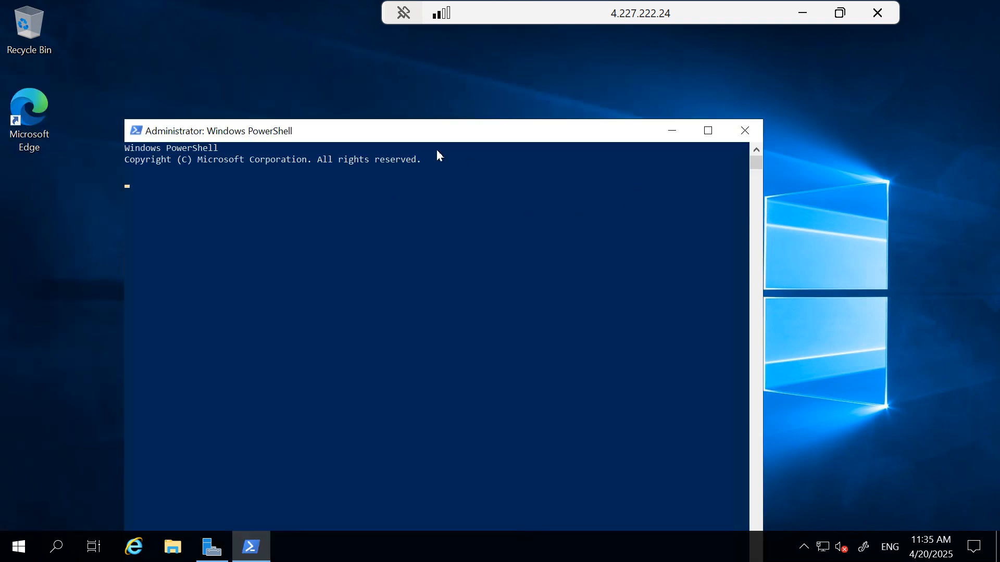
drag(431, 138, 557, 134)
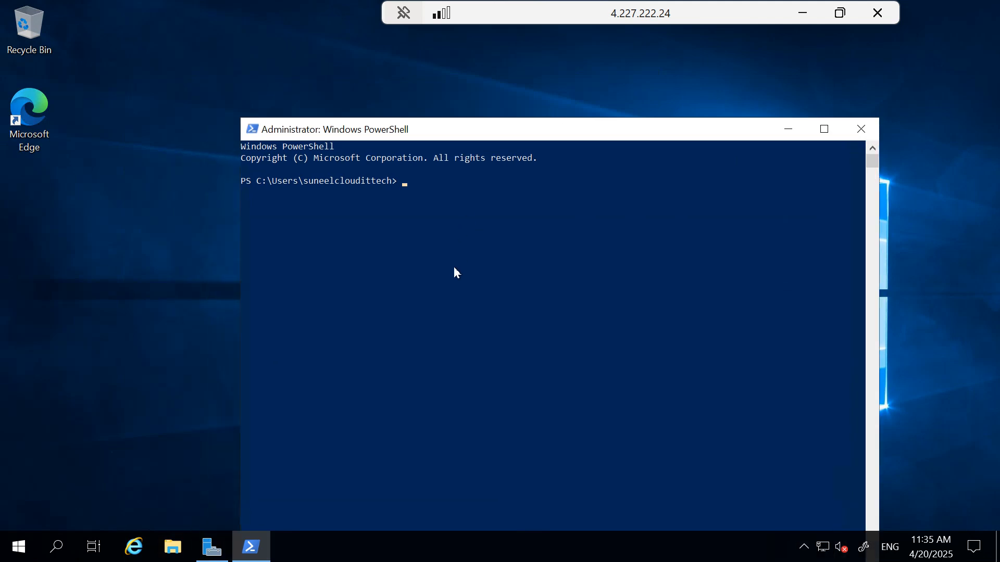
Step: Switch to Azure DevOps in the local browser and copy the DG_project registration script to the clipboard
double_click(655, 14)
click(280, 15)
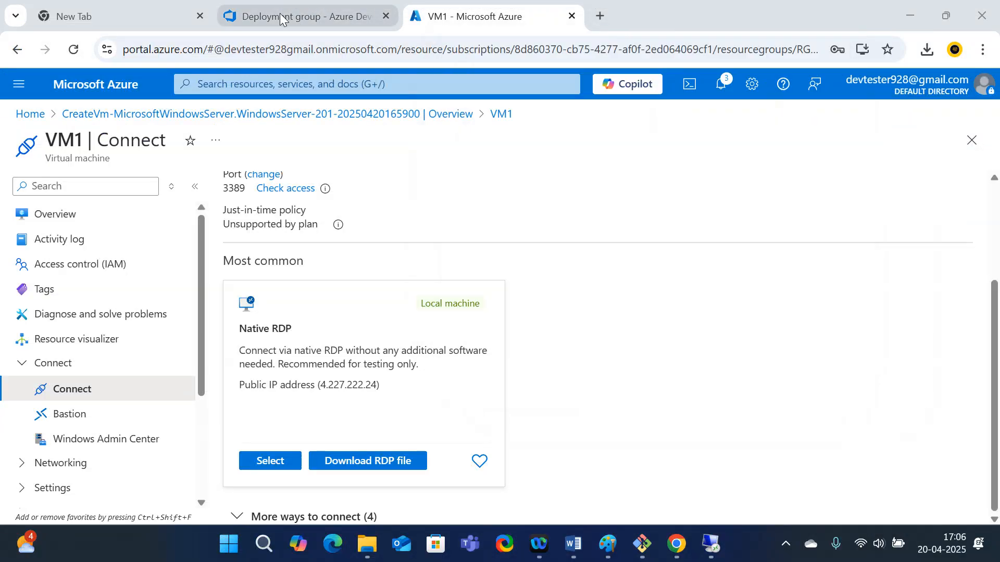
click(280, 16)
click(557, 492)
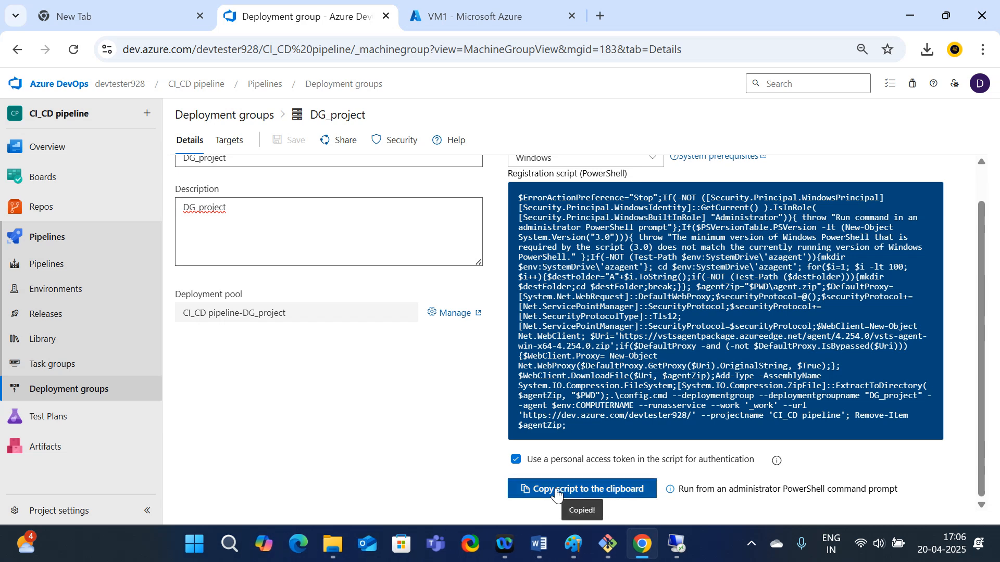
Step: Return to the full-screen VM1 session and run the copied registration script with its personal access token in the administrator PowerShell
click(677, 544)
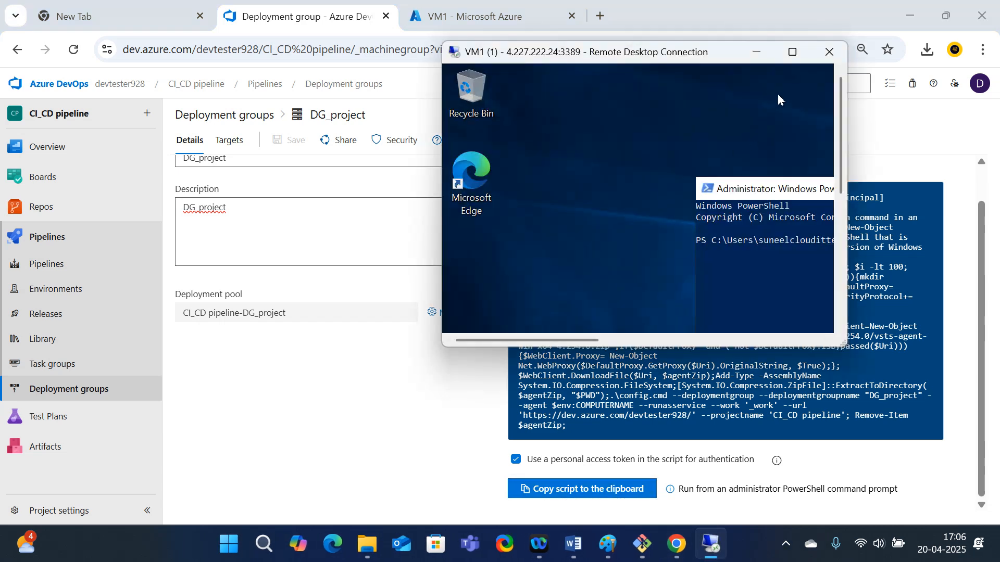
click(793, 53)
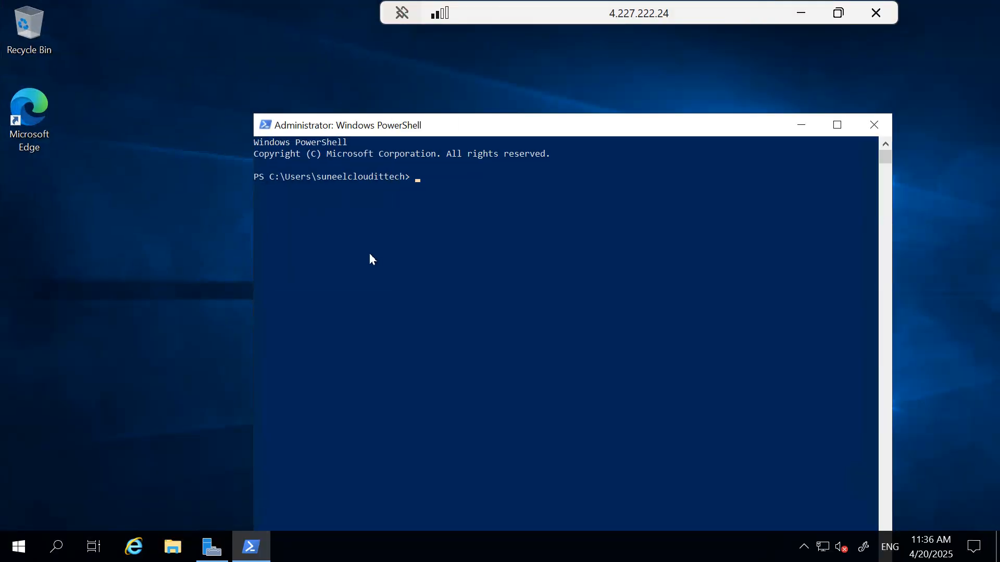
right_click(429, 174)
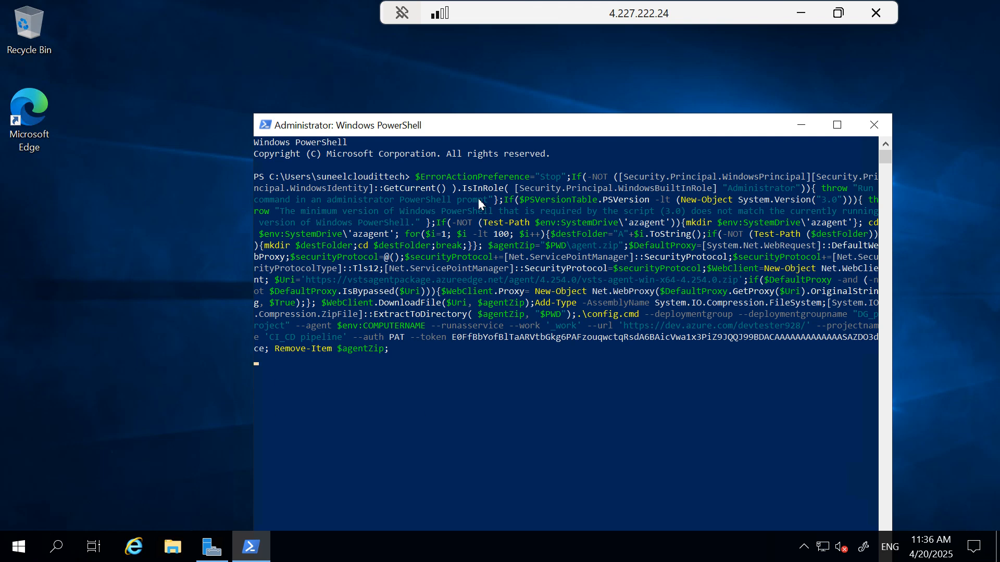
scroll(440, 312, down, 6)
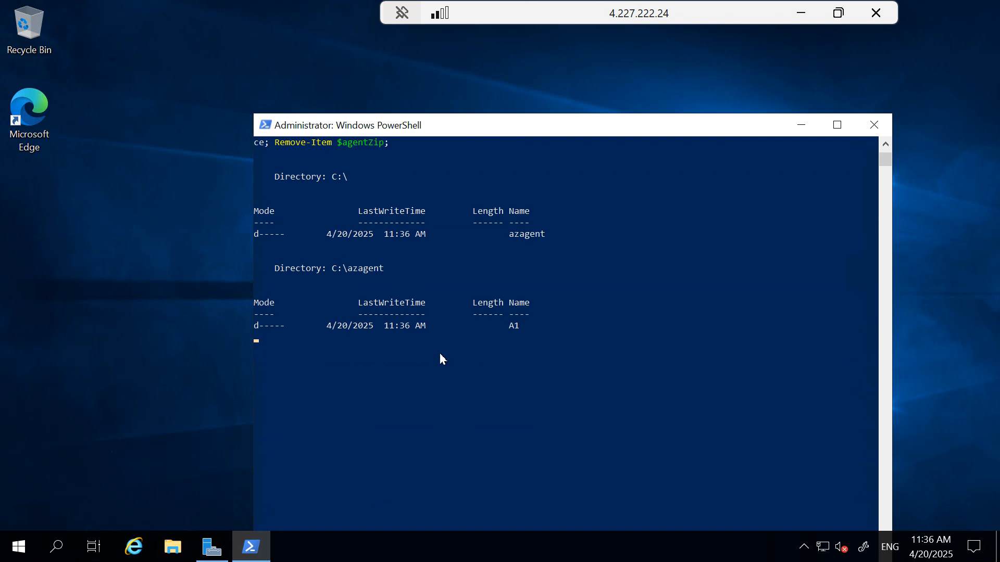
scroll(440, 354, down, 2)
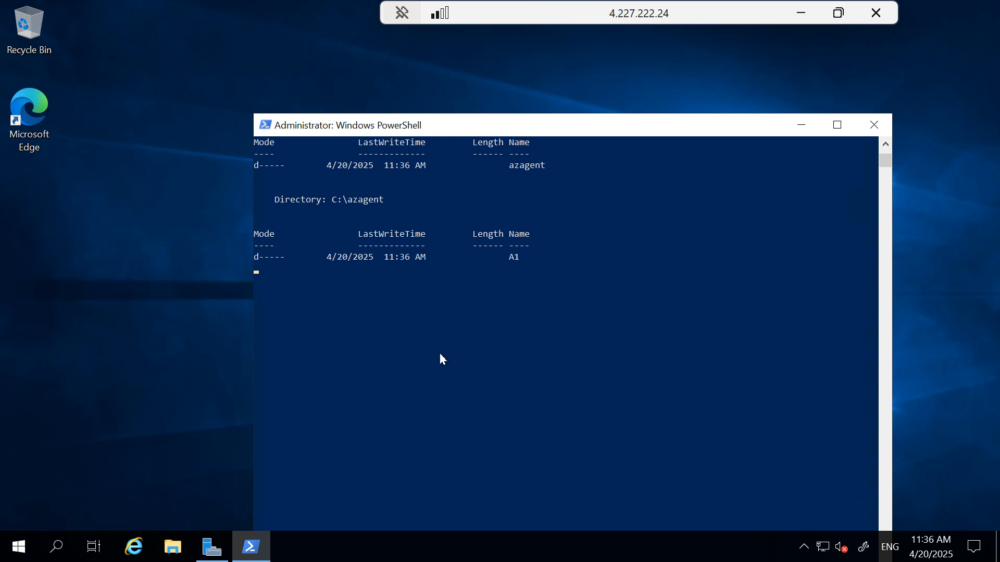
Step: Maximize the PowerShell window on VM1 and examine the registration script's output up to the agent configuration
scroll(444, 352, down, 2)
scroll(447, 351, down, 2)
scroll(448, 351, up, 8)
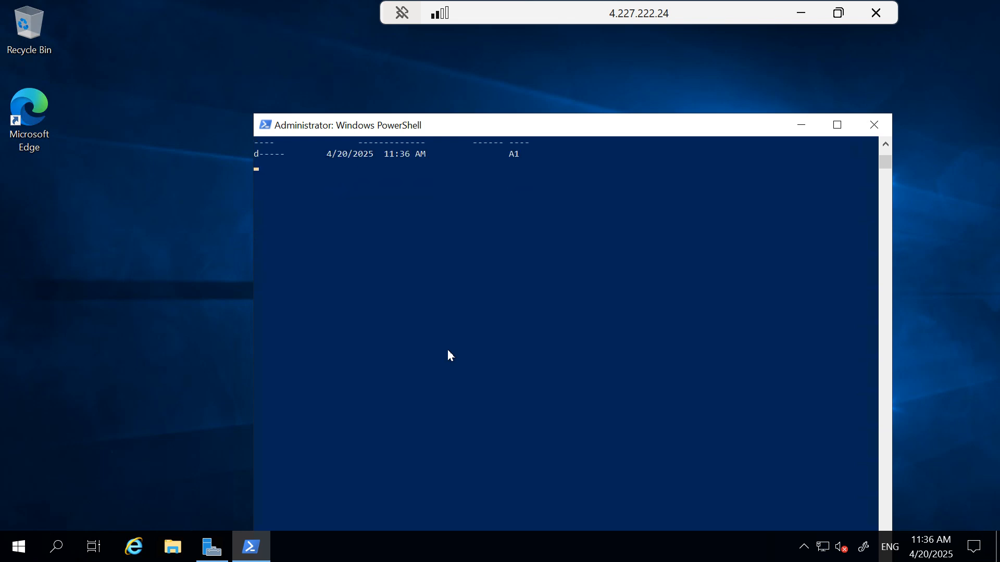
scroll(447, 349, up, 4)
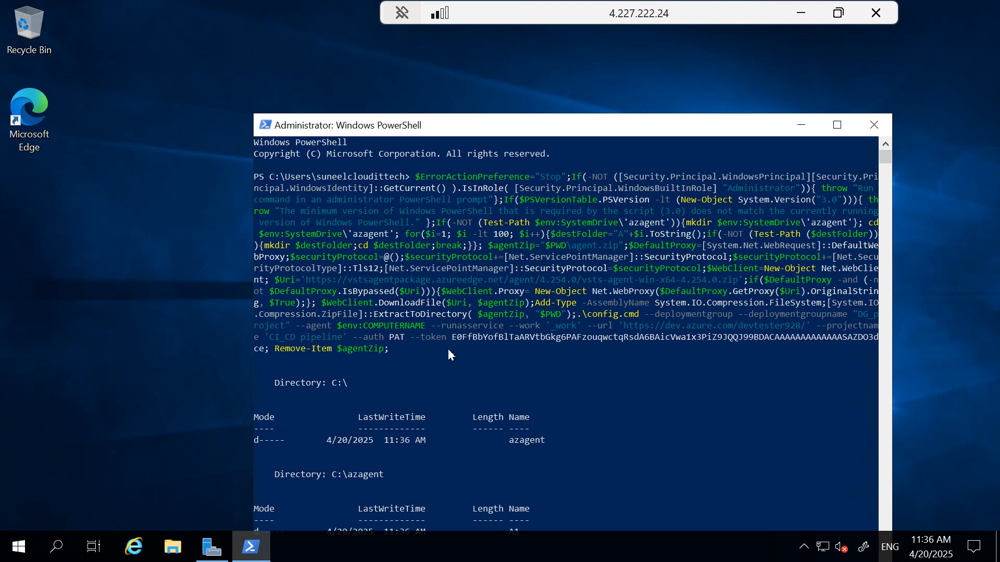
scroll(447, 348, down, 4)
scroll(447, 352, down, 5)
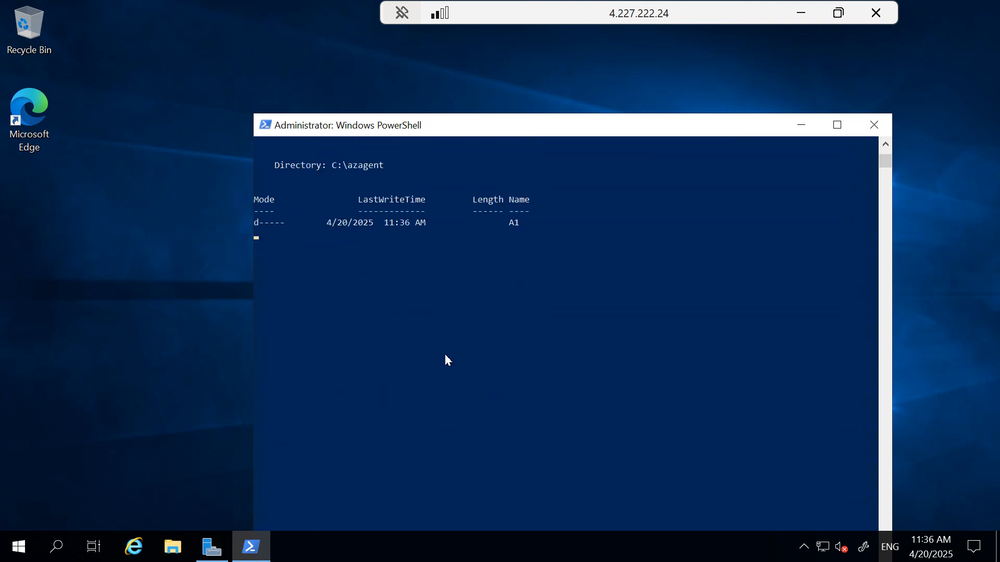
scroll(445, 354, down, 5)
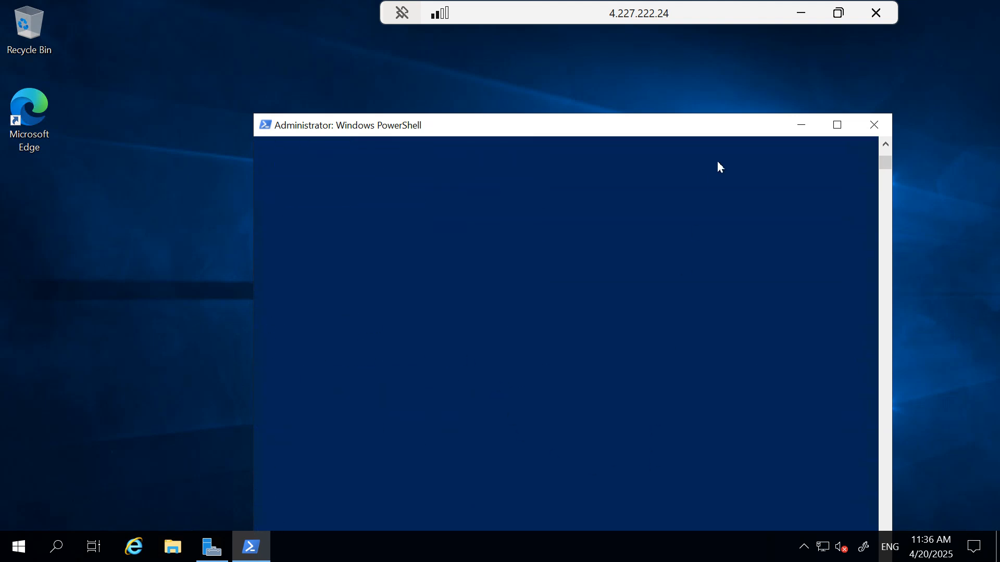
click(836, 125)
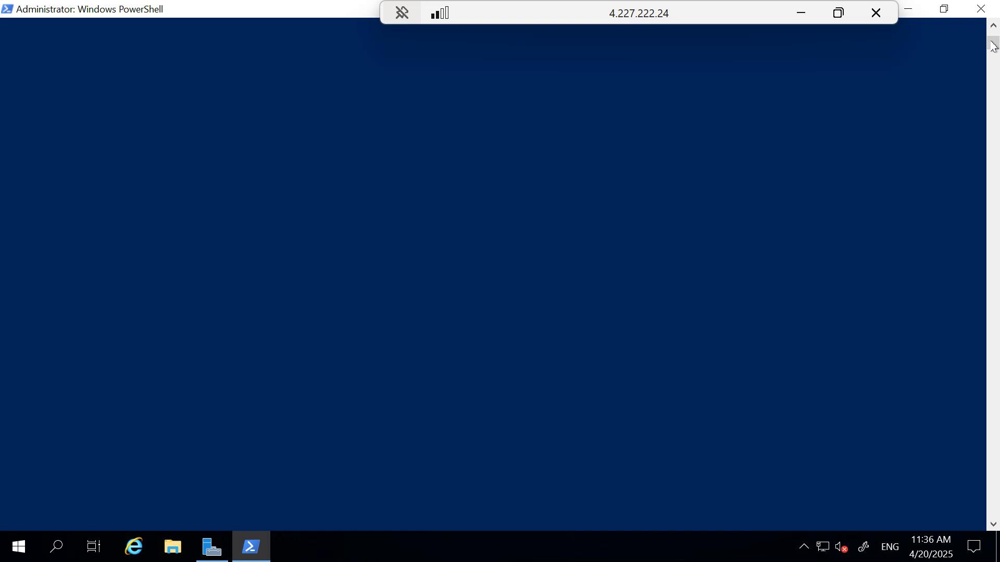
drag(993, 42, 997, 4)
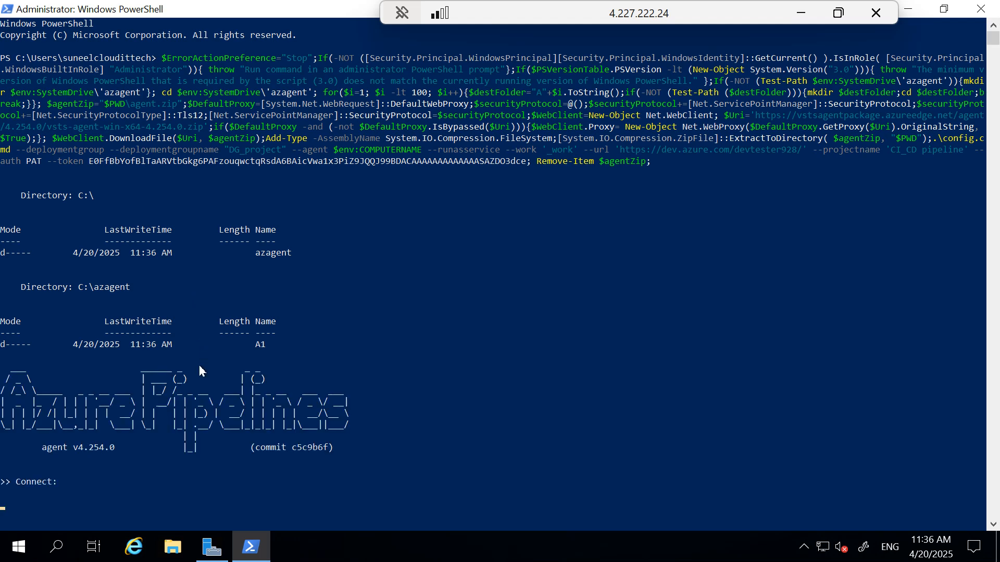
scroll(196, 366, down, 1)
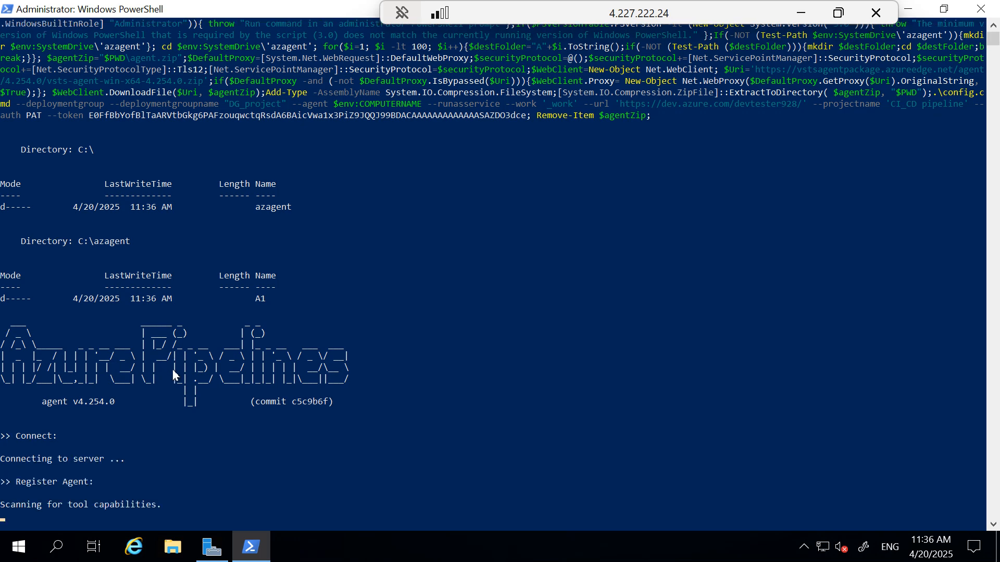
scroll(177, 395, down, 1)
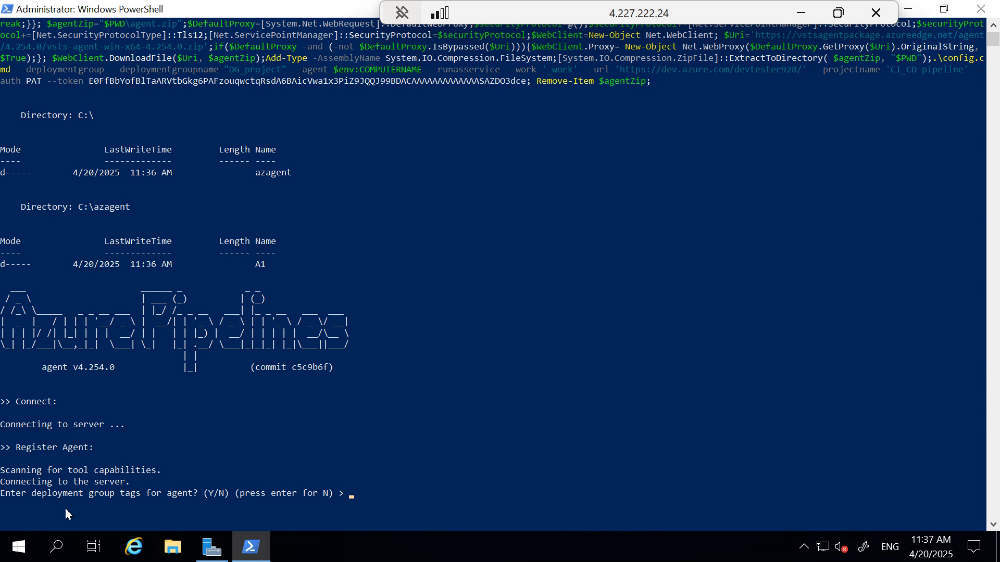
Step: Accept the agent defaults: no deployment group tags, no unrestricted service SID, the NT AUTHORITY\SYSTEM account, and immediate service start
key(Return)
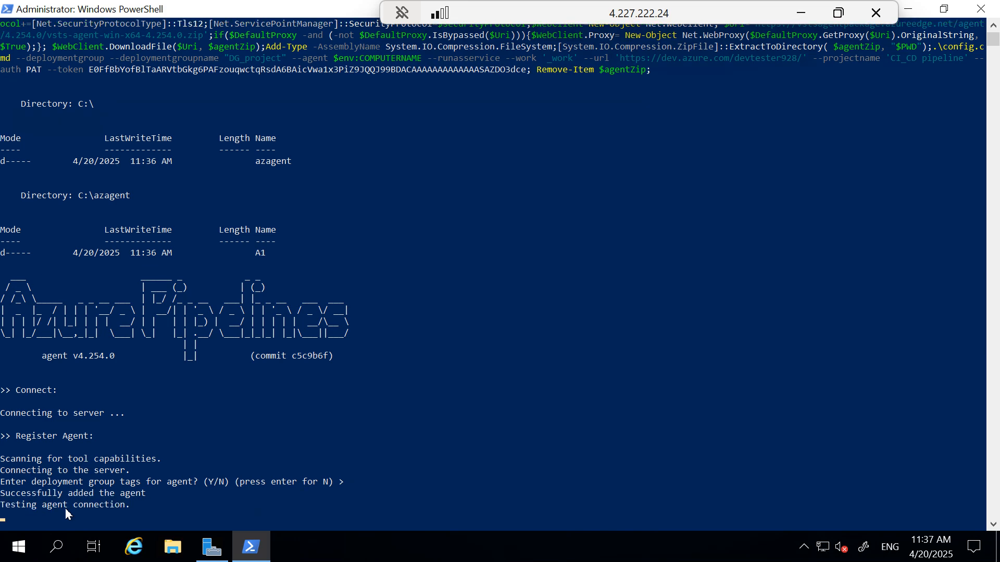
key(Return)
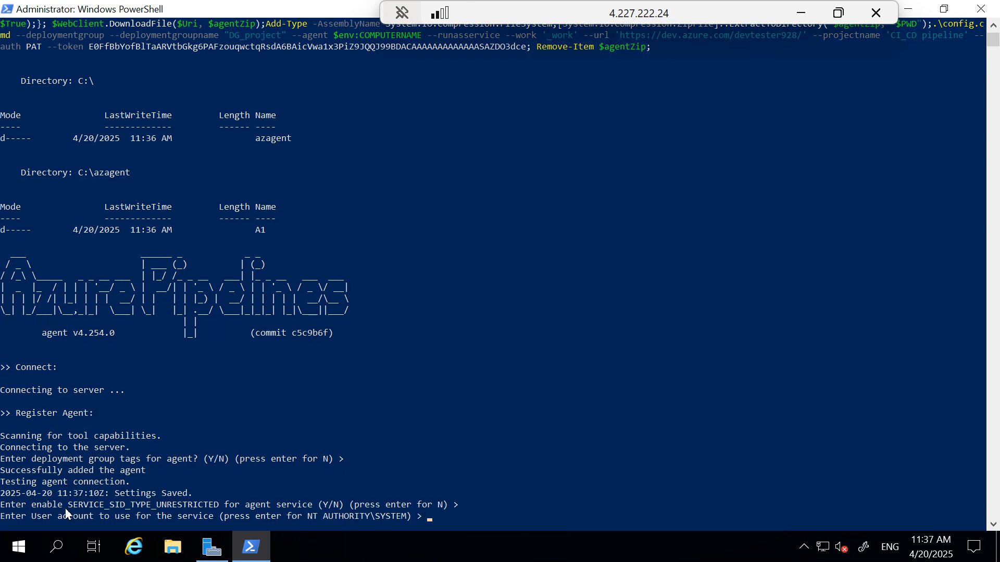
key(Return)
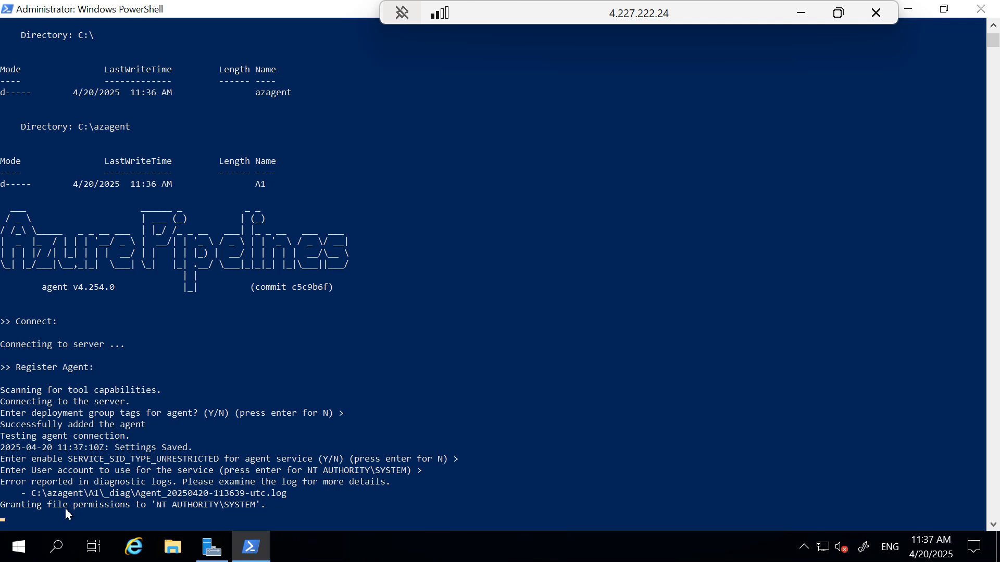
key(Return)
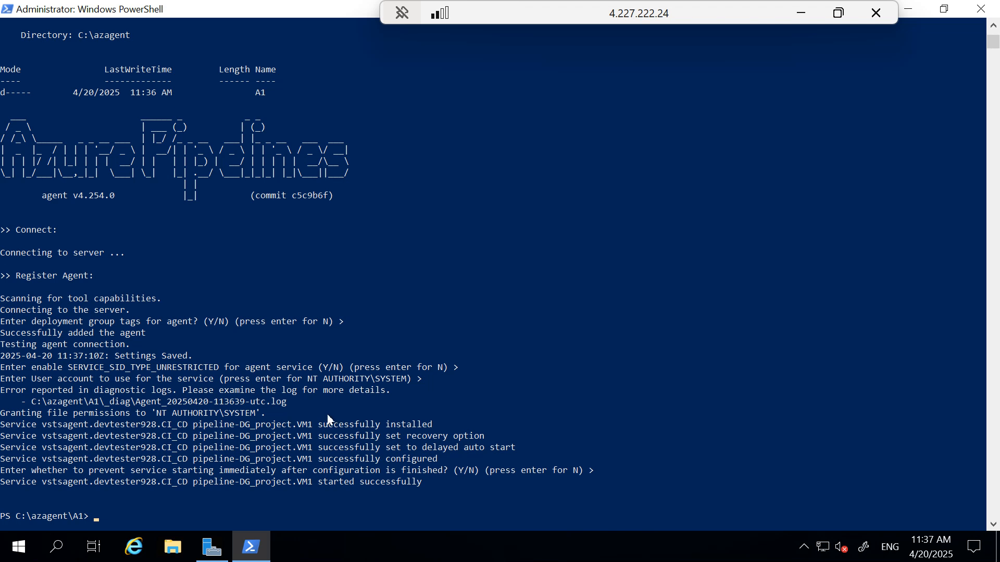
Step: Return to Azure DevOps in the local browser and start a new release pipeline, dismissing the stage template selection
click(802, 12)
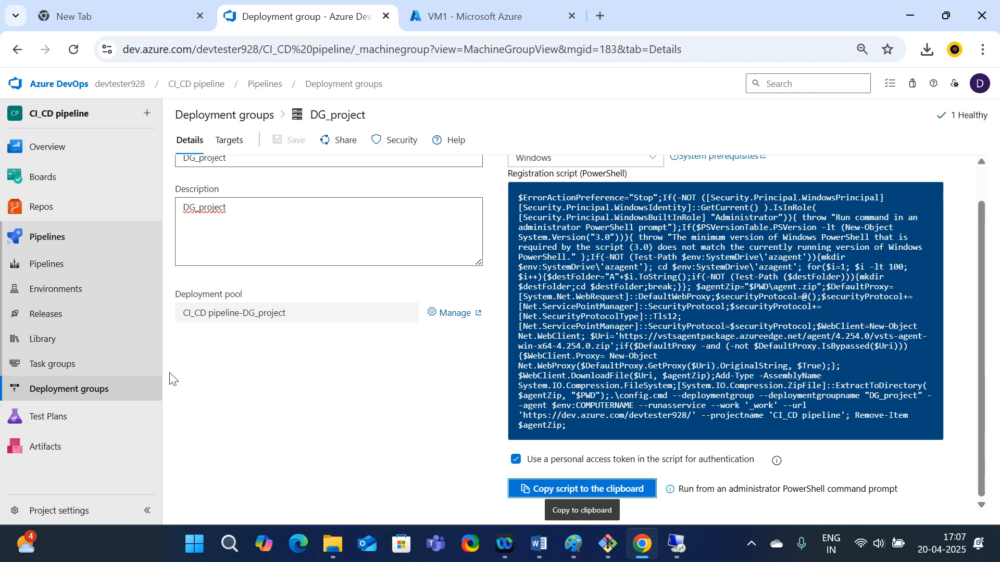
click(59, 313)
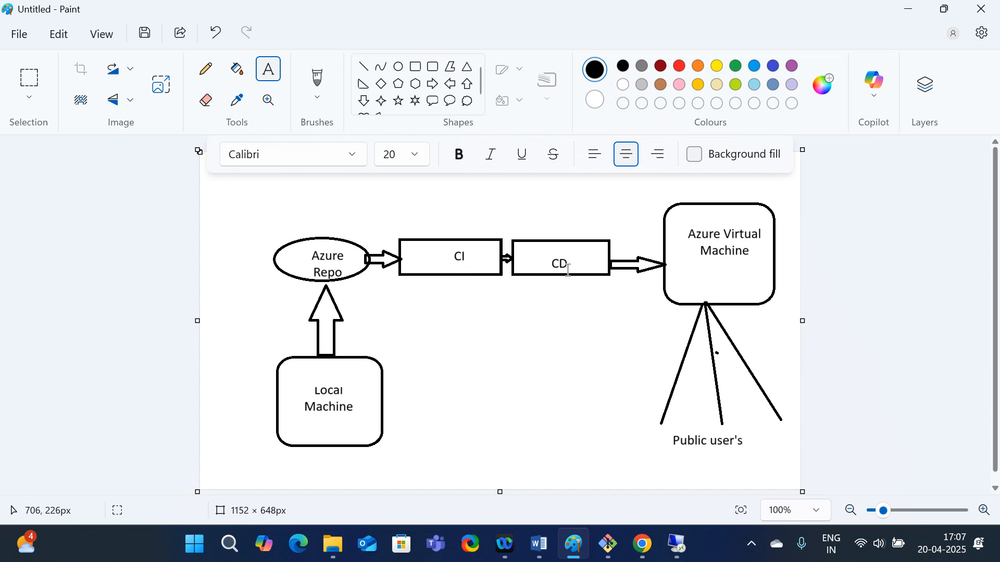
click(905, 11)
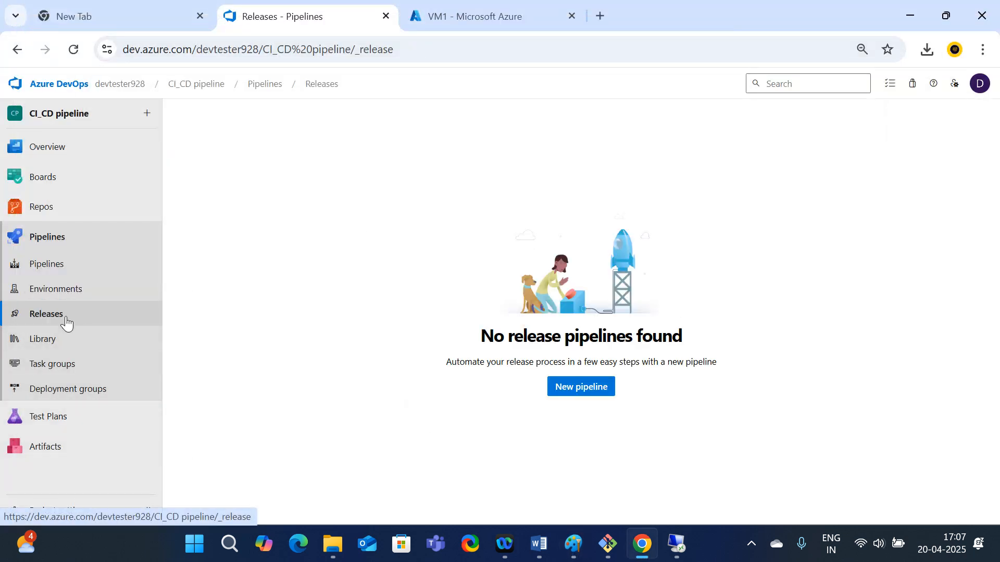
click(578, 397)
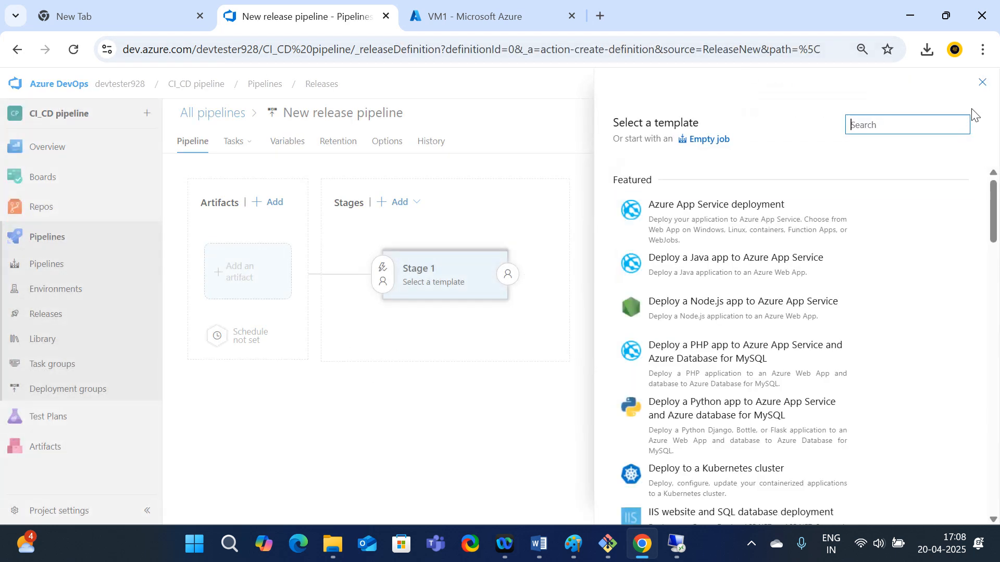
click(982, 83)
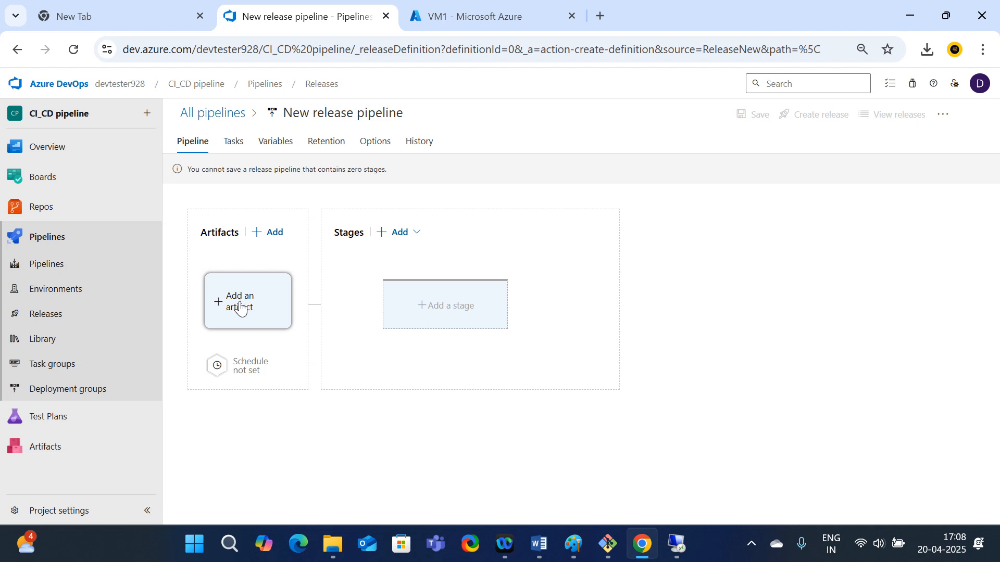
Step: Add a build artifact to the release pipeline from source CI_CD pipeline-ASP.NET-CI-project CI, keeping the Latest default version
click(240, 309)
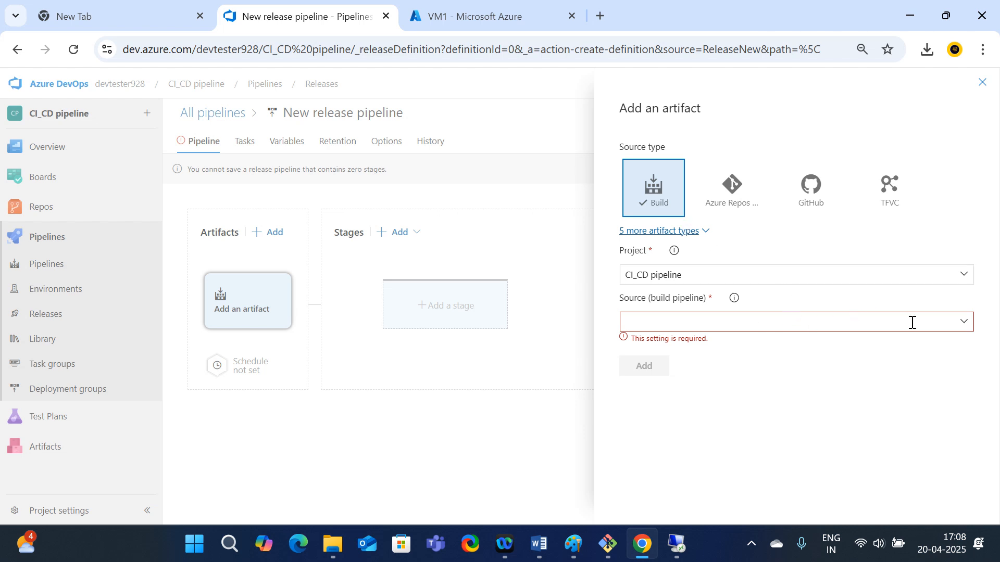
click(964, 322)
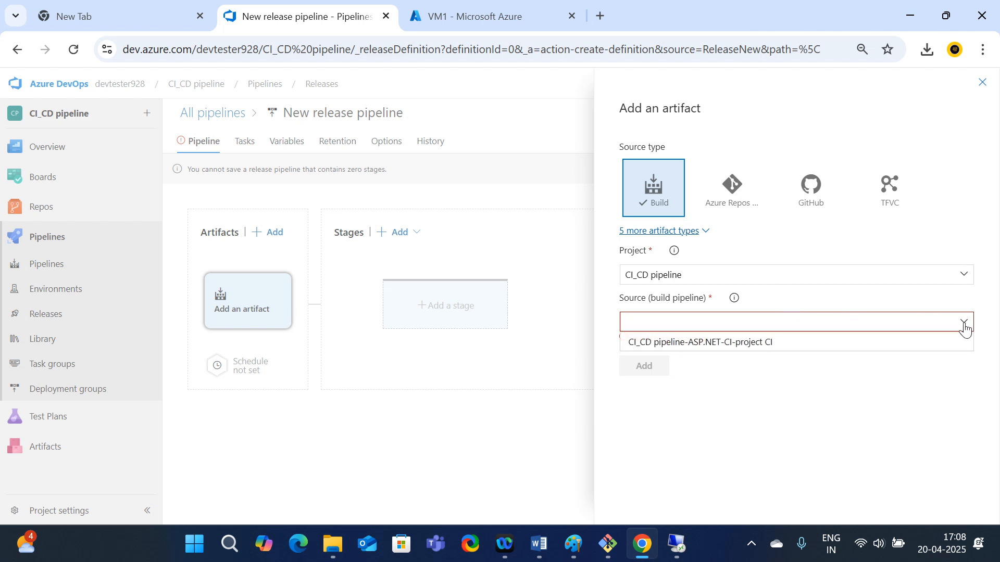
click(761, 343)
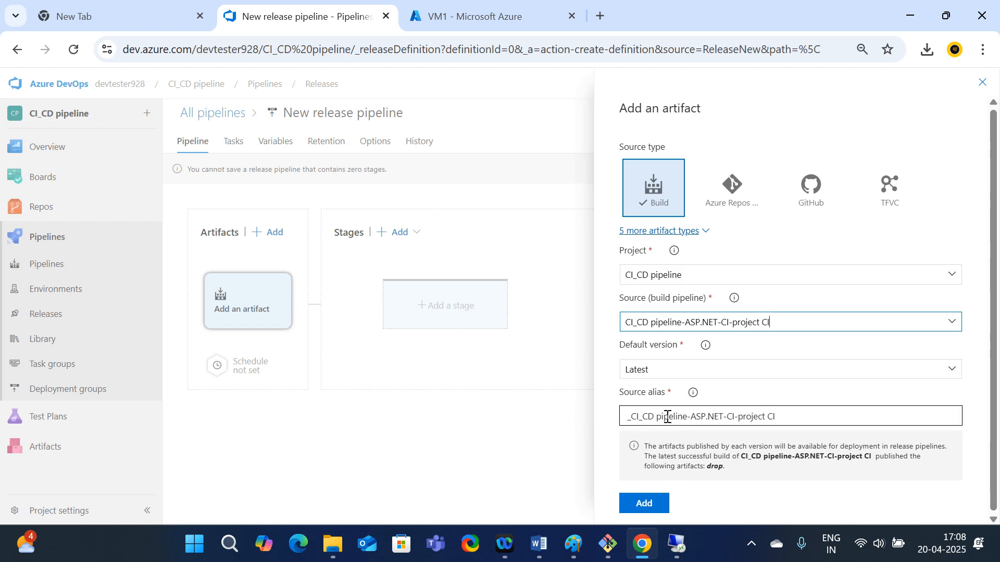
click(644, 503)
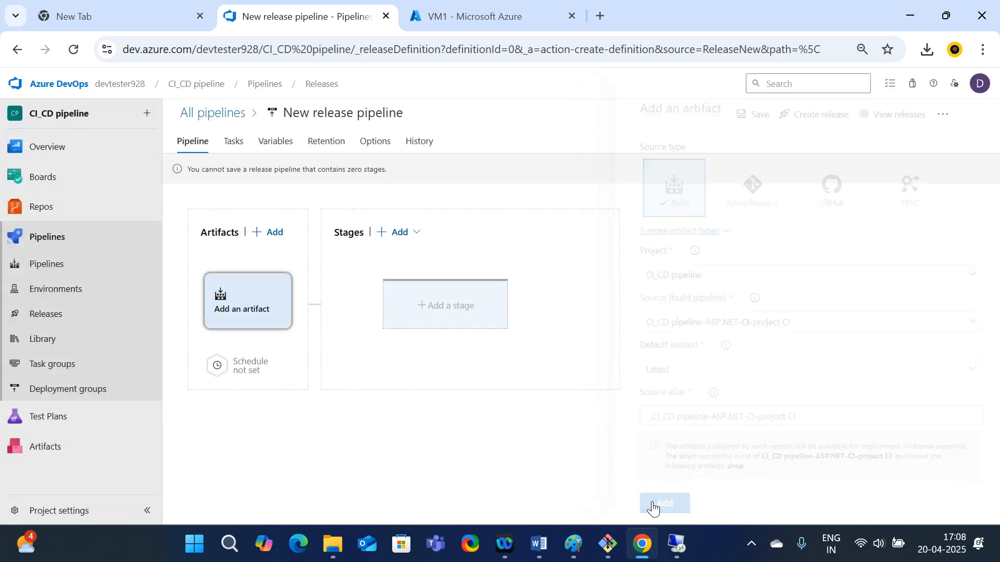
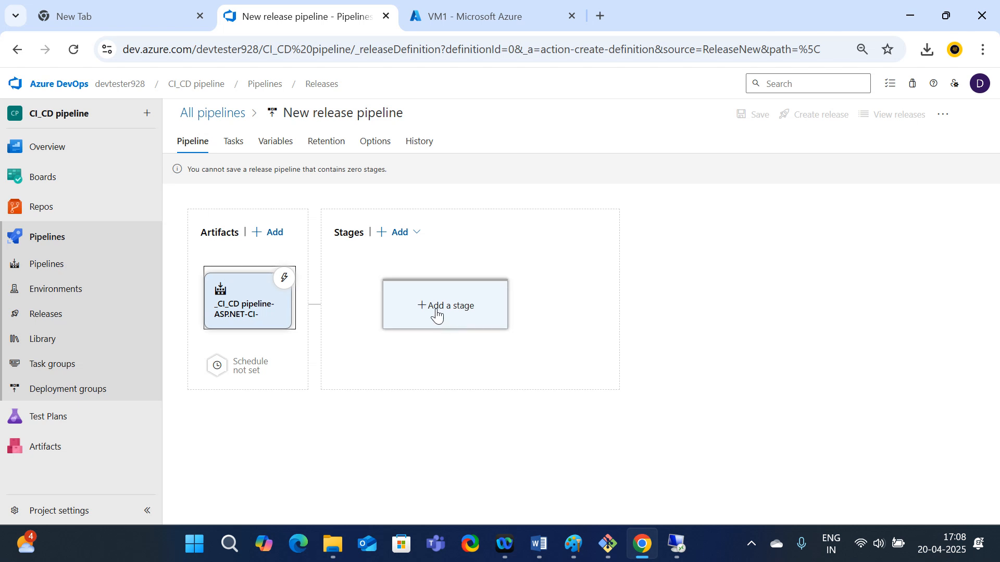
Step: Add a stage to the release pipeline, searching the templates for IIS and applying IIS website deployment
click(435, 310)
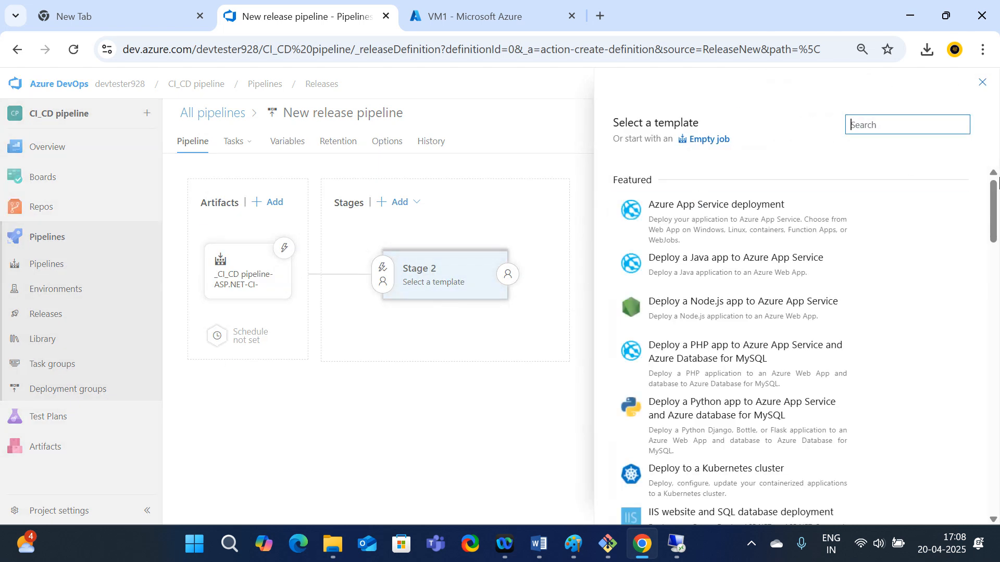
scroll(693, 359, down, 2)
scroll(694, 368, up, 2)
text(IIS)
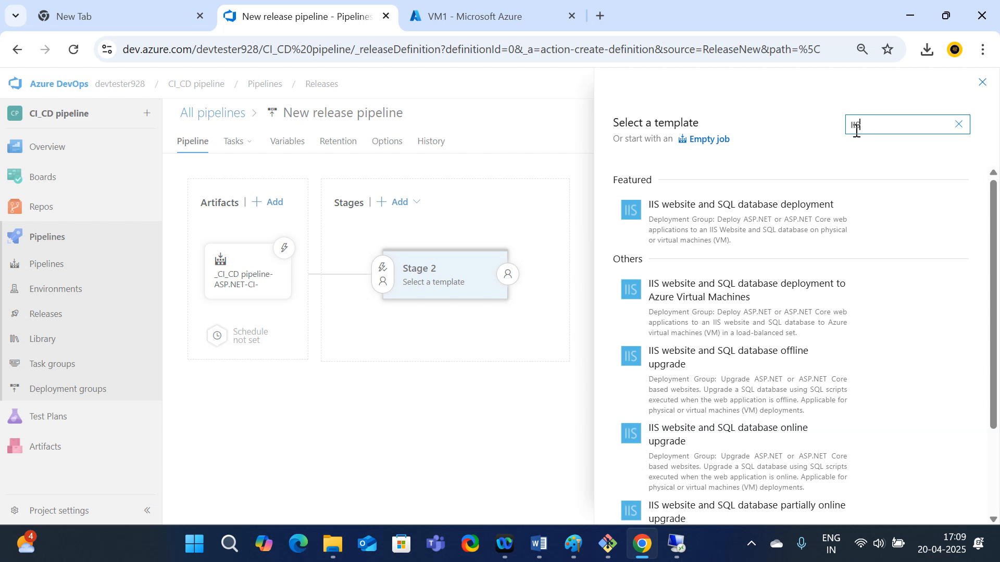
scroll(747, 312, down, 2)
scroll(747, 312, down, 1)
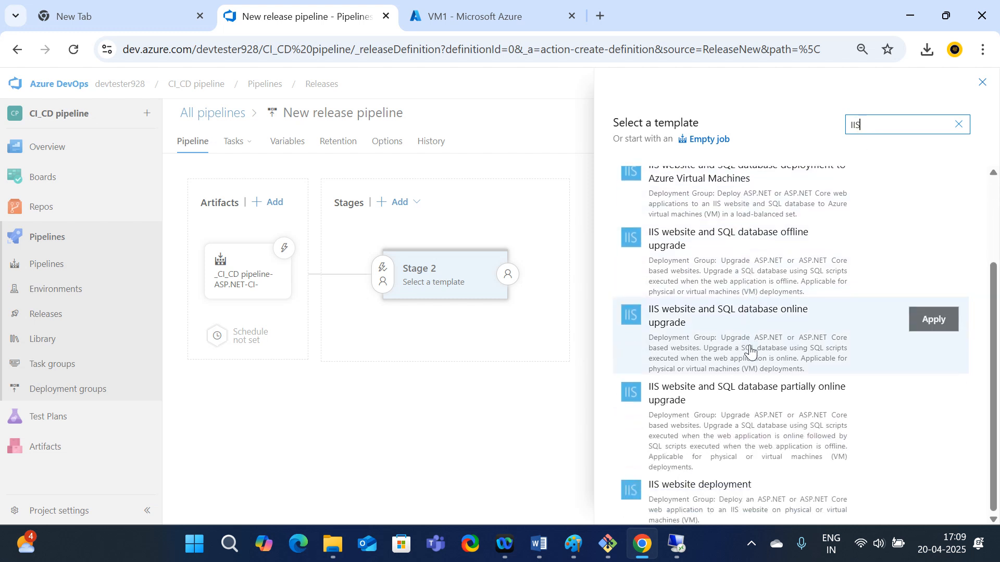
click(710, 499)
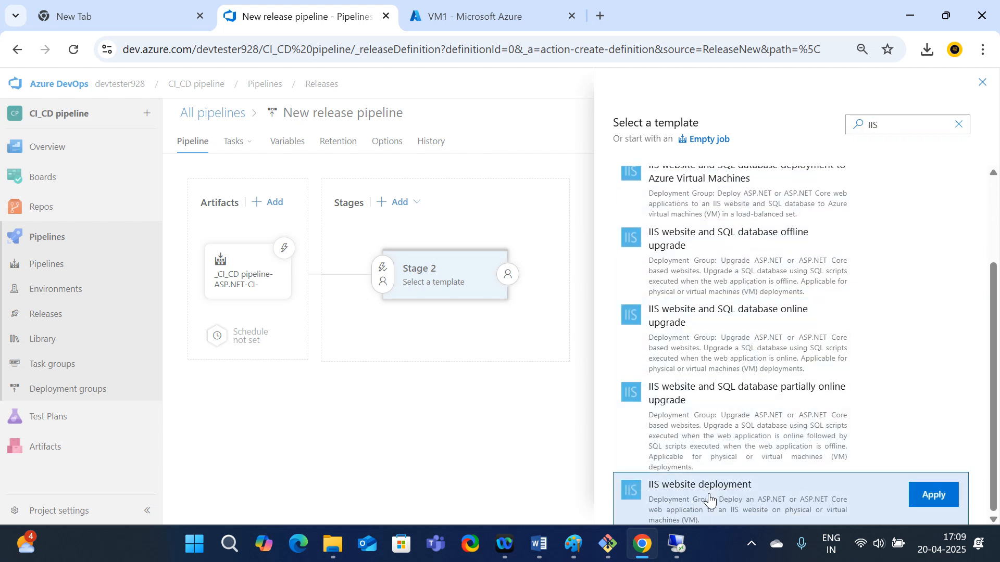
click(932, 500)
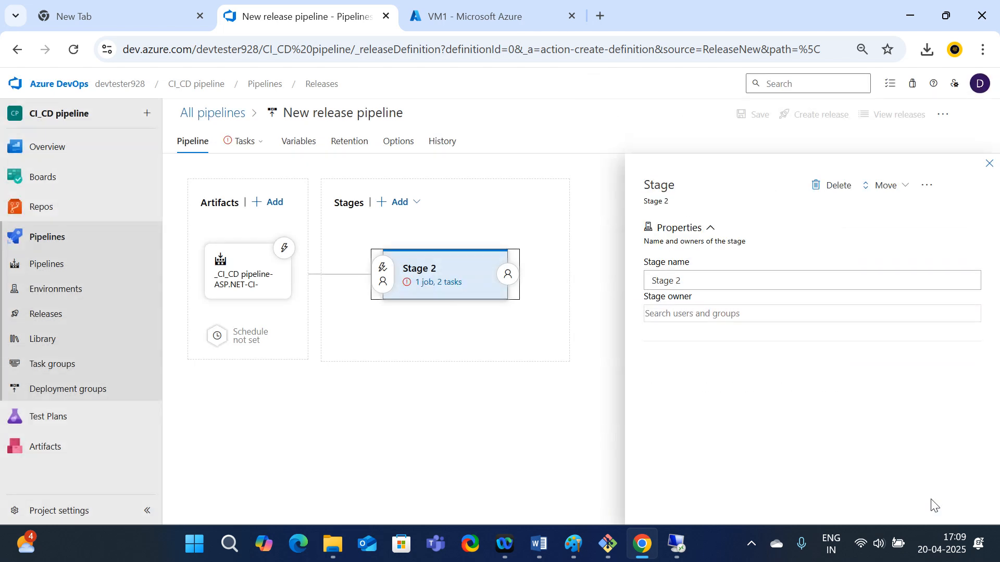
Step: Open the stage's tasks and set the IIS website name to the owner's capitalized first name followed by "cloud it tech web site"
click(443, 292)
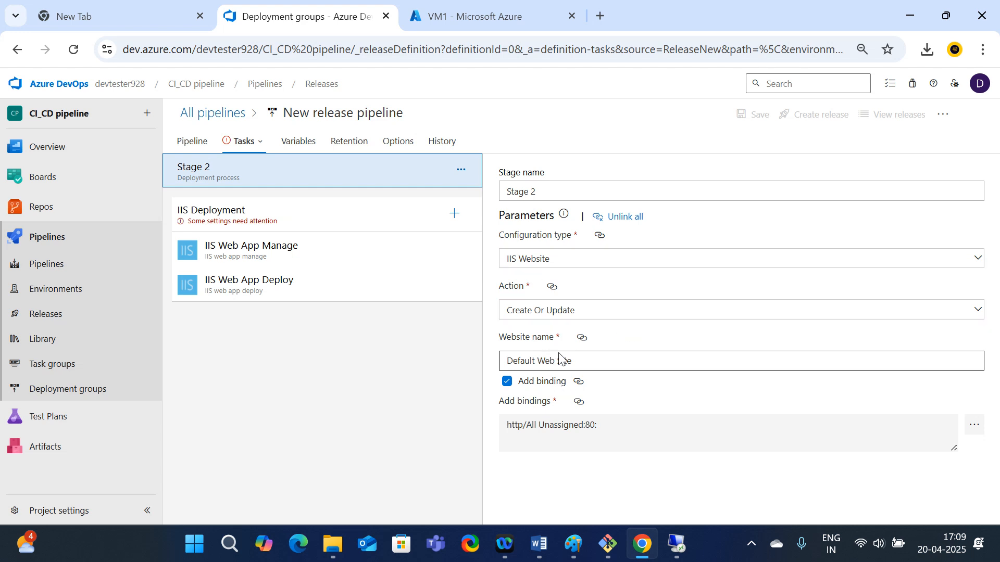
click(535, 361)
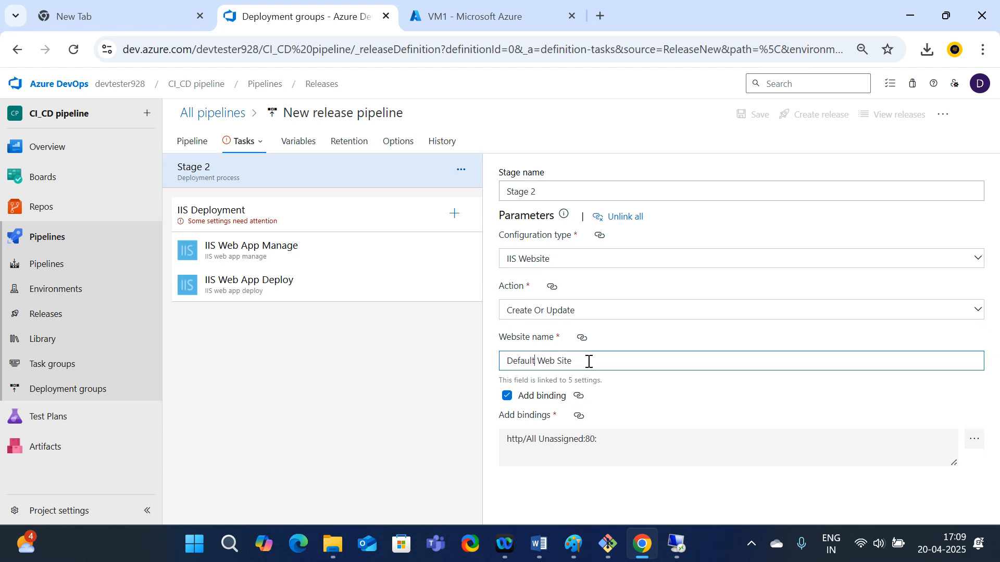
drag(589, 362, 482, 361)
text(suneelcloudittech)
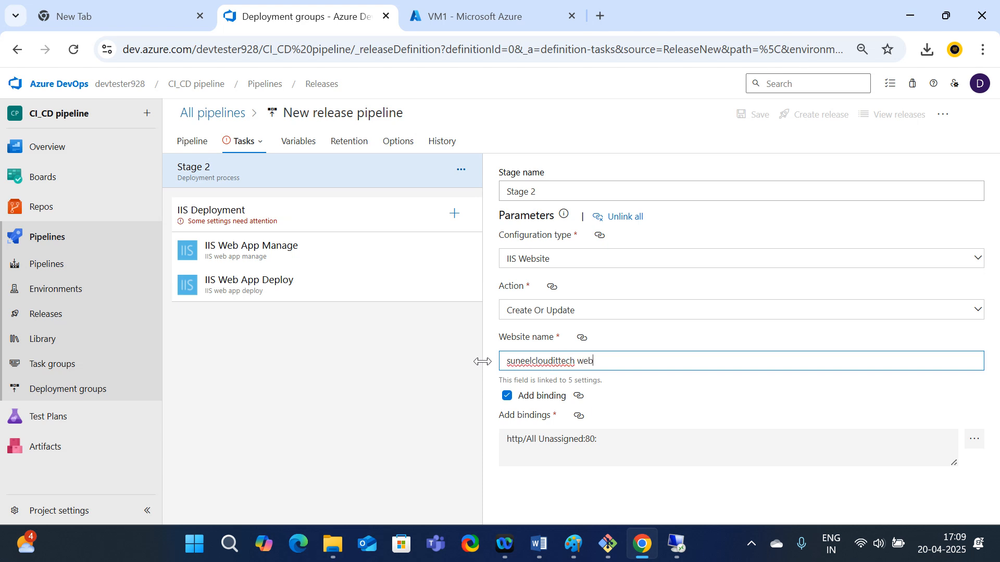
click(531, 360)
click(555, 359)
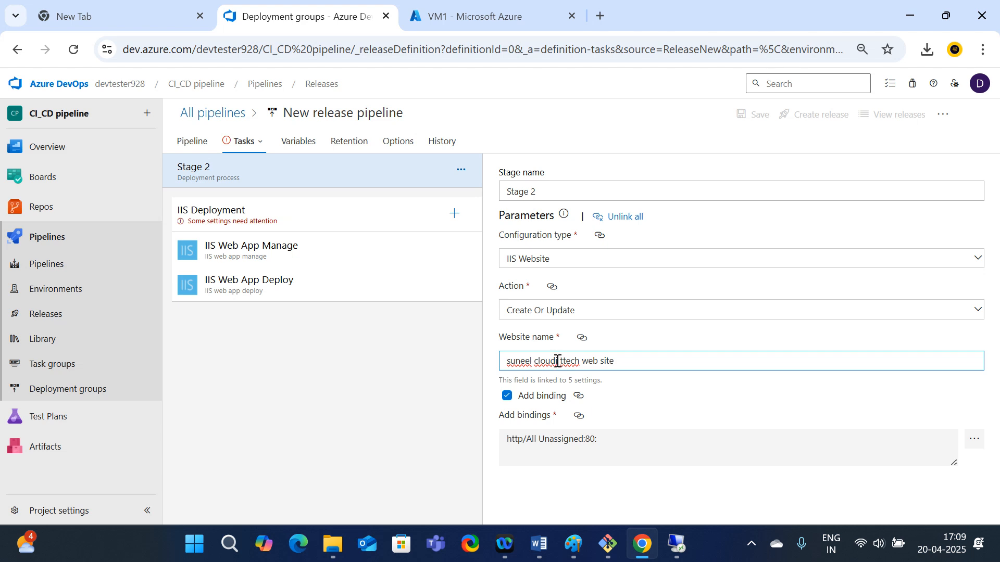
key(Left)
key(Left)
key(BackSpace)
click(563, 360)
right_click(518, 361)
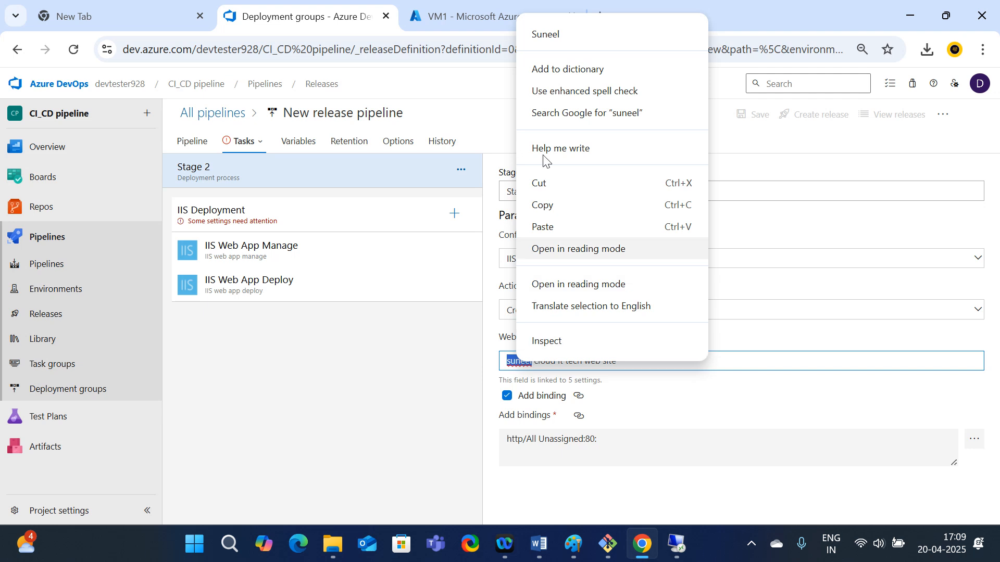
click(543, 35)
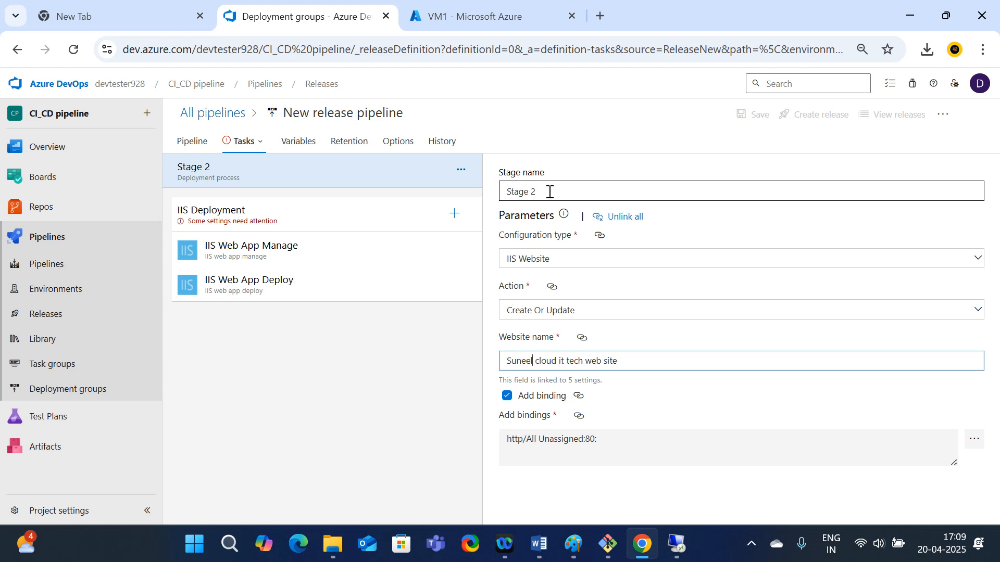
Step: Rename the stage to the owner's first name followed by "application release"
drag(549, 192, 500, 194)
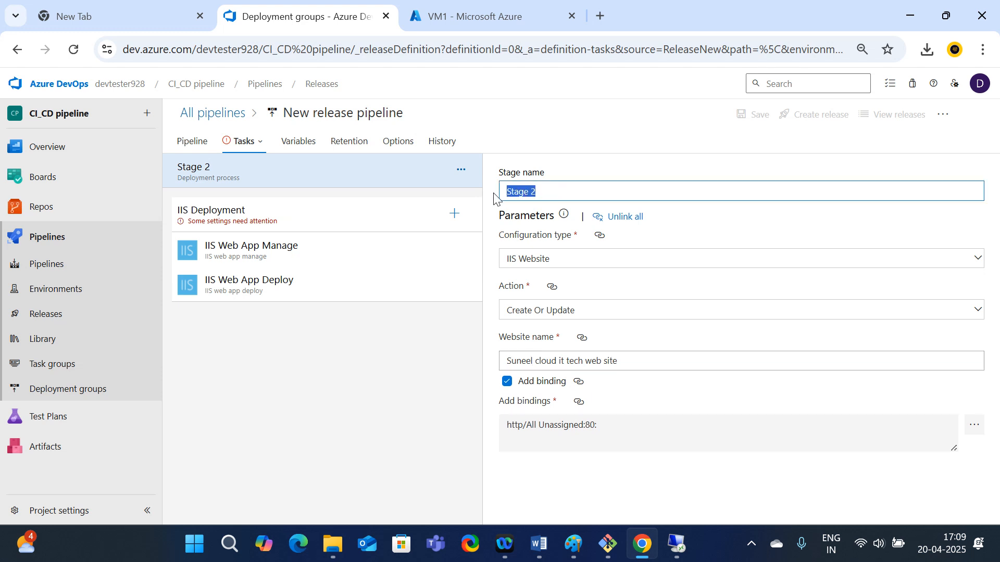
text(suneel application release)
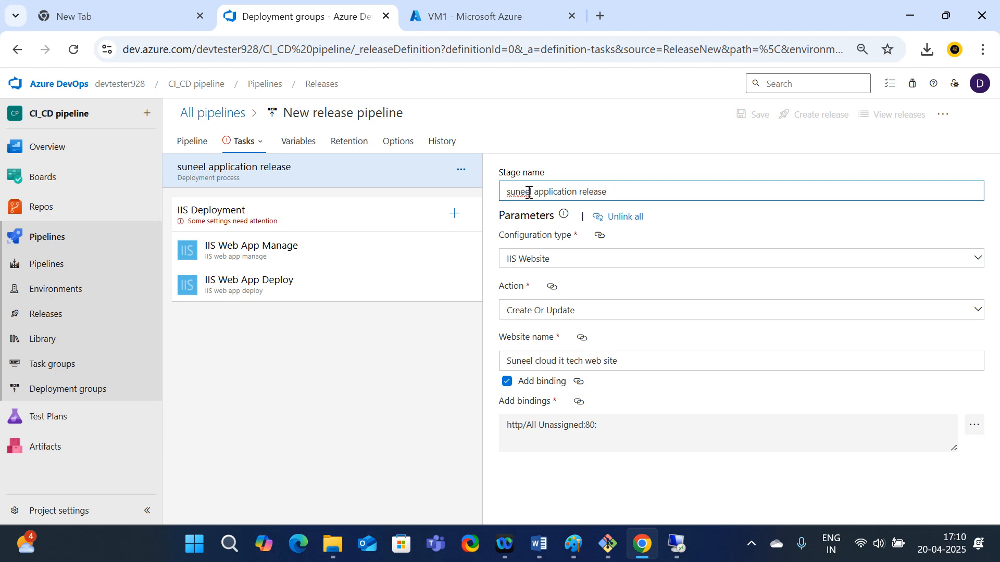
Step: Capitalize the owner's first name in the stage name using the spelling suggestion, and keep IIS Website as the configuration type
right_click(513, 192)
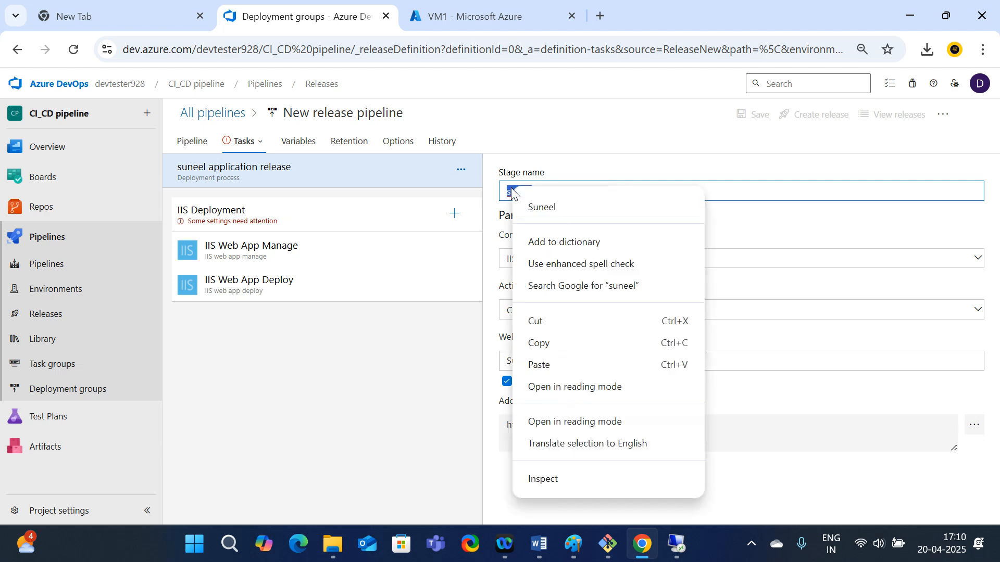
click(543, 206)
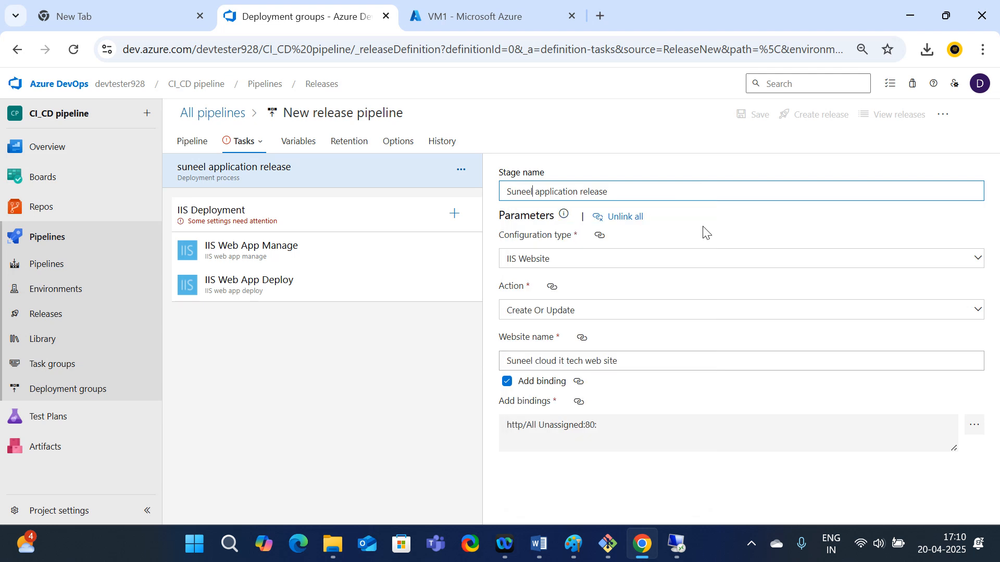
click(602, 268)
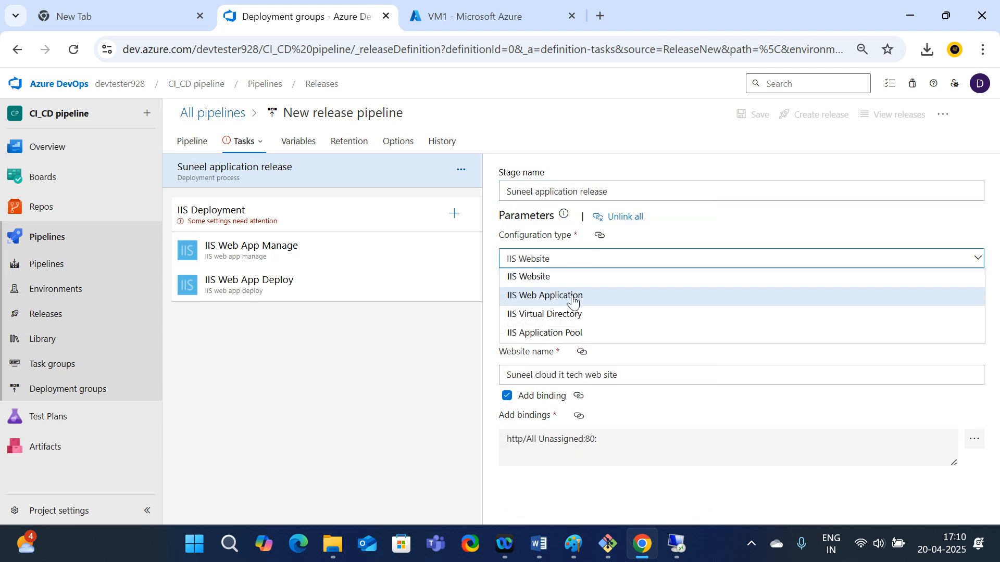
click(549, 278)
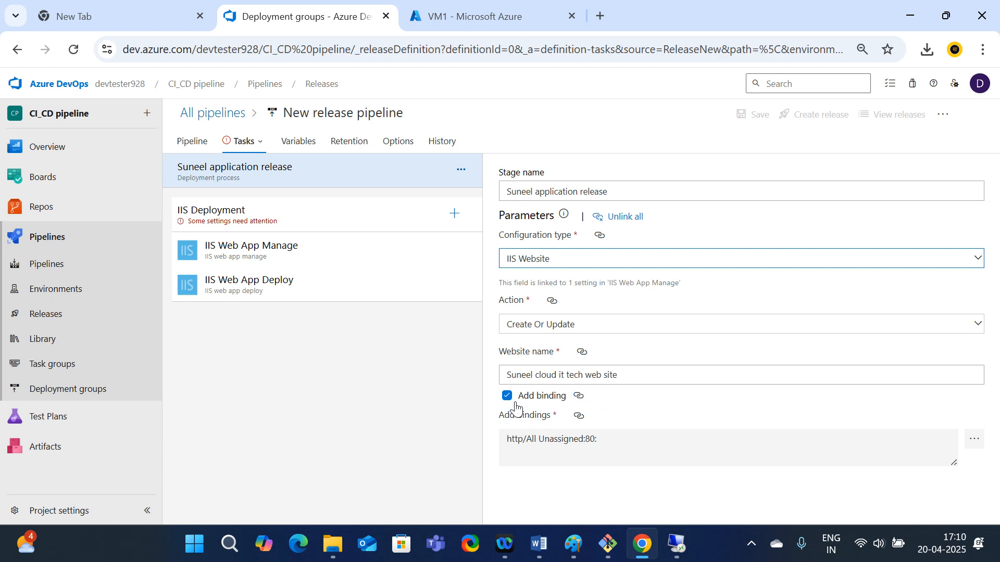
Step: Replace the website's existing binding with an http binding for All Unassigned addresses on port 81
click(975, 443)
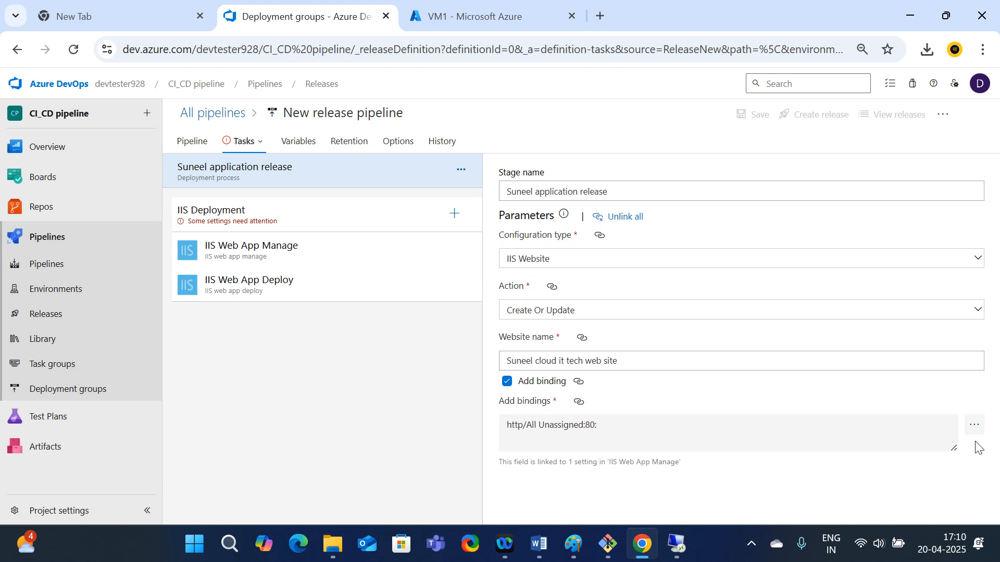
click(974, 430)
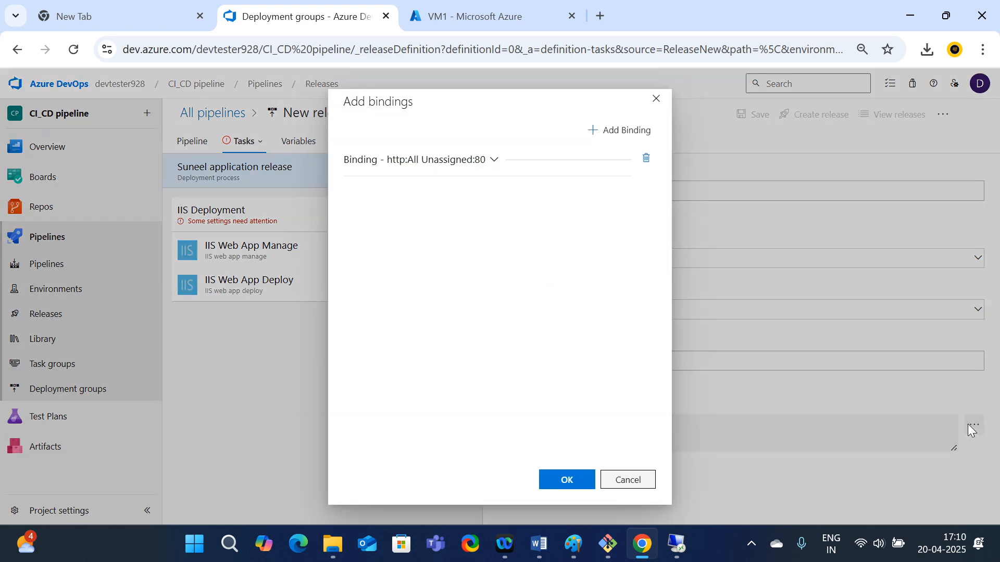
click(646, 159)
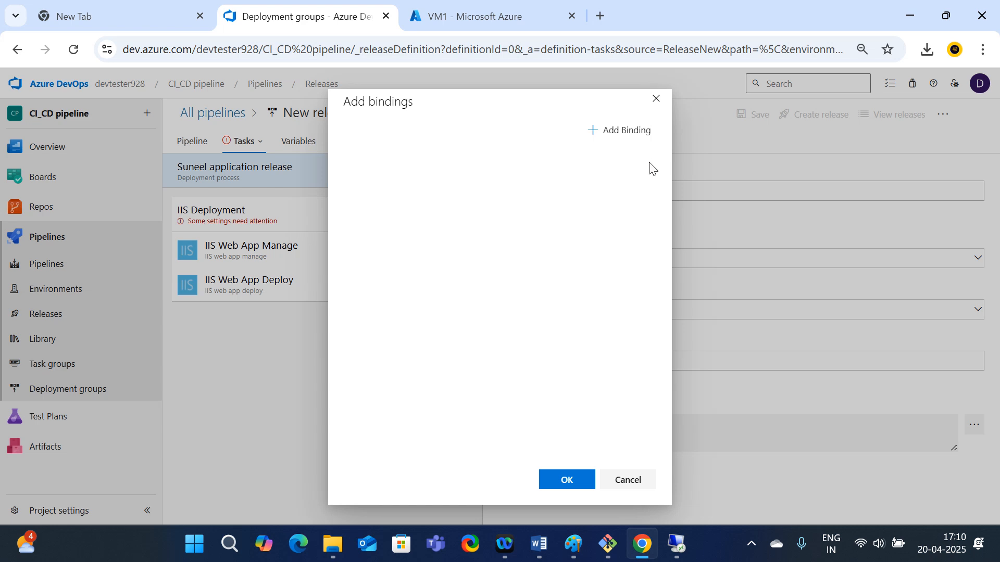
click(623, 136)
click(385, 305)
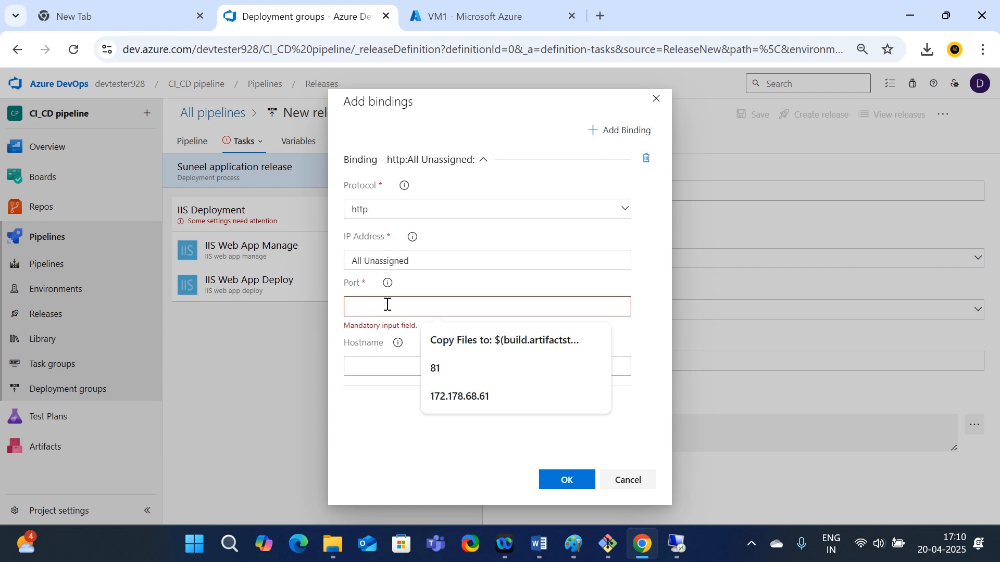
text(81)
click(557, 480)
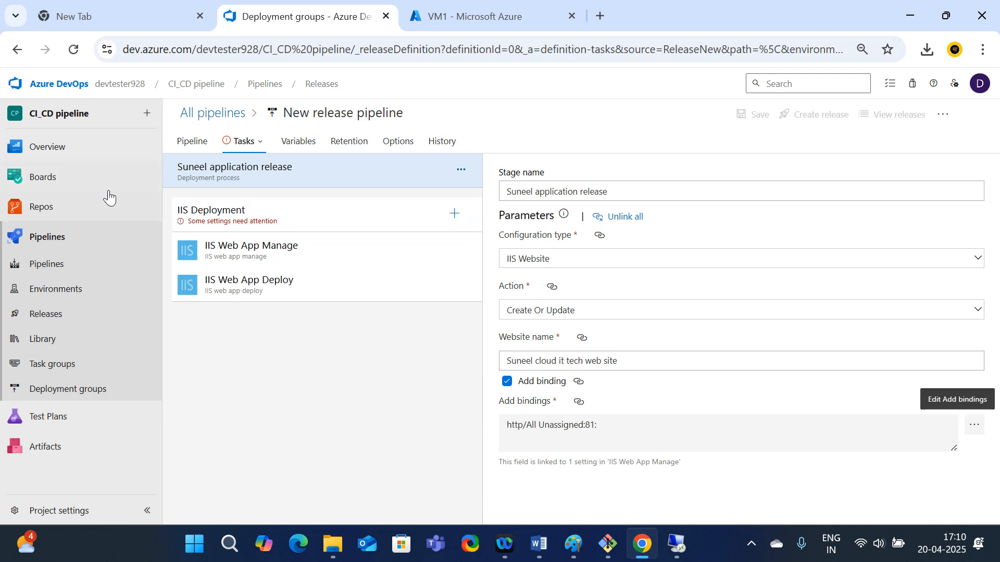
Step: Assign deployment group DG_project to the IIS Deployment job
click(281, 214)
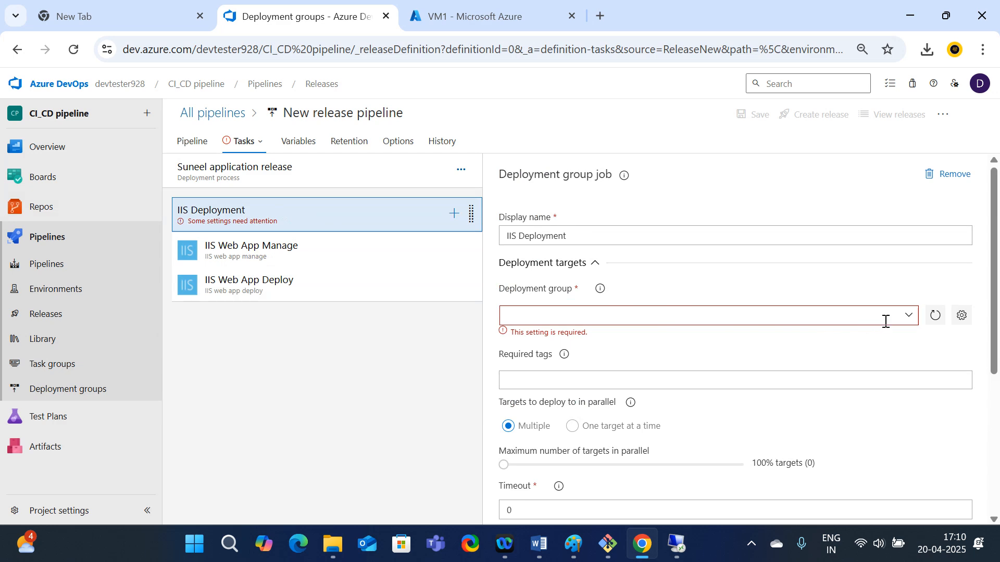
click(908, 315)
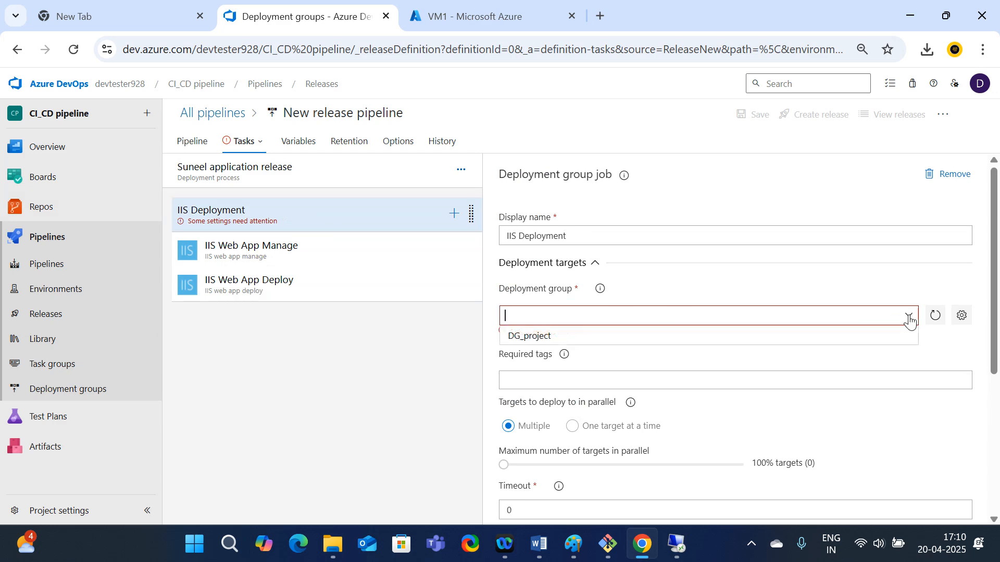
click(529, 338)
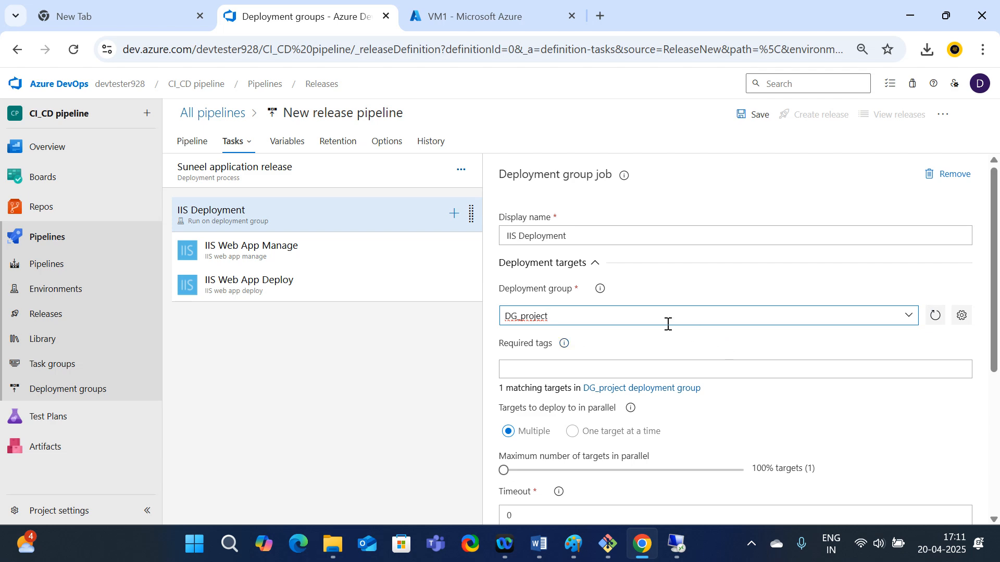
Step: Set the IIS Deployment job's timeout and job cancel timeout to 15 each, and allow scripts to access the OAuth token
scroll(651, 323, down, 3)
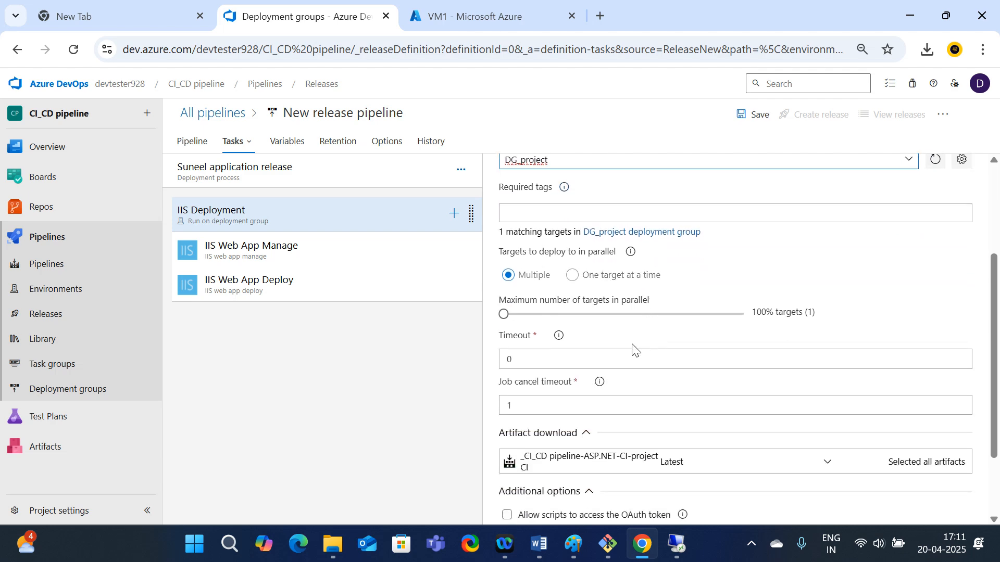
click(528, 357)
key(BackSpace)
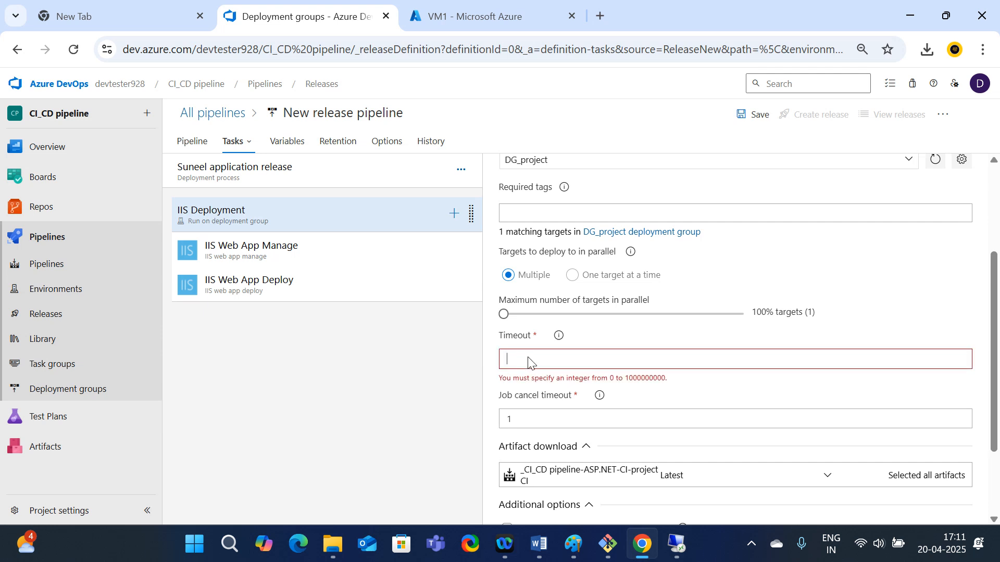
text(15)
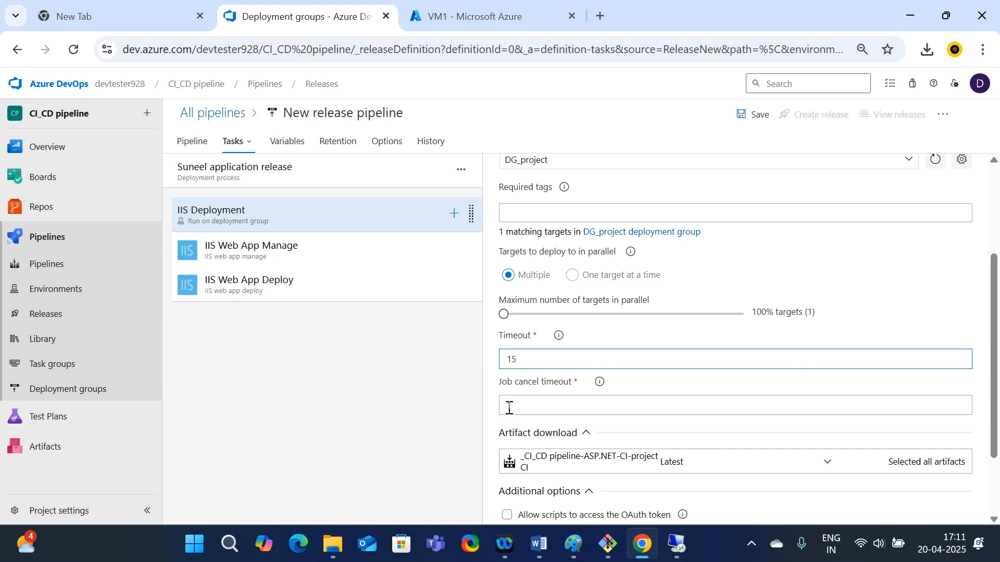
click(545, 406)
key(BackSpace)
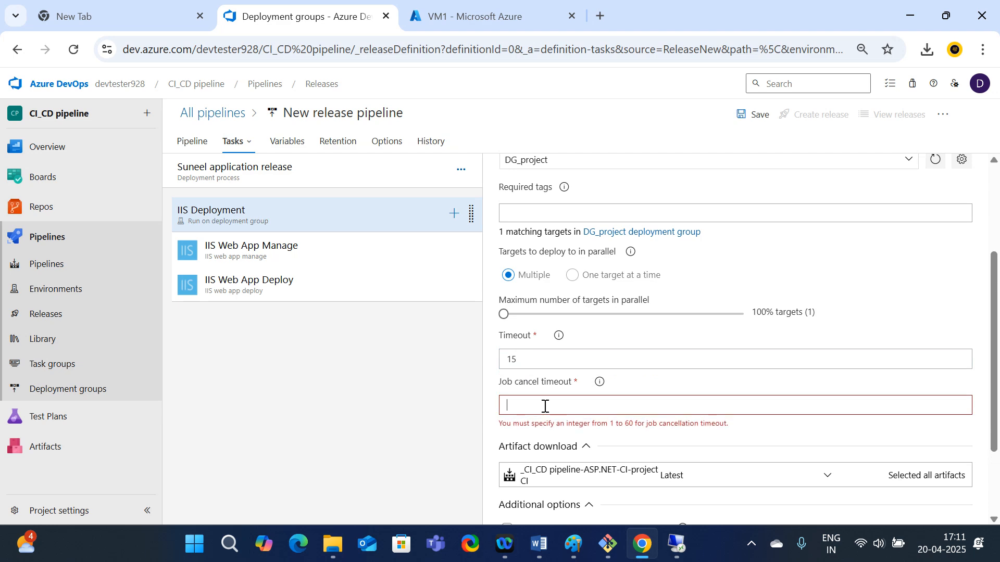
text(15)
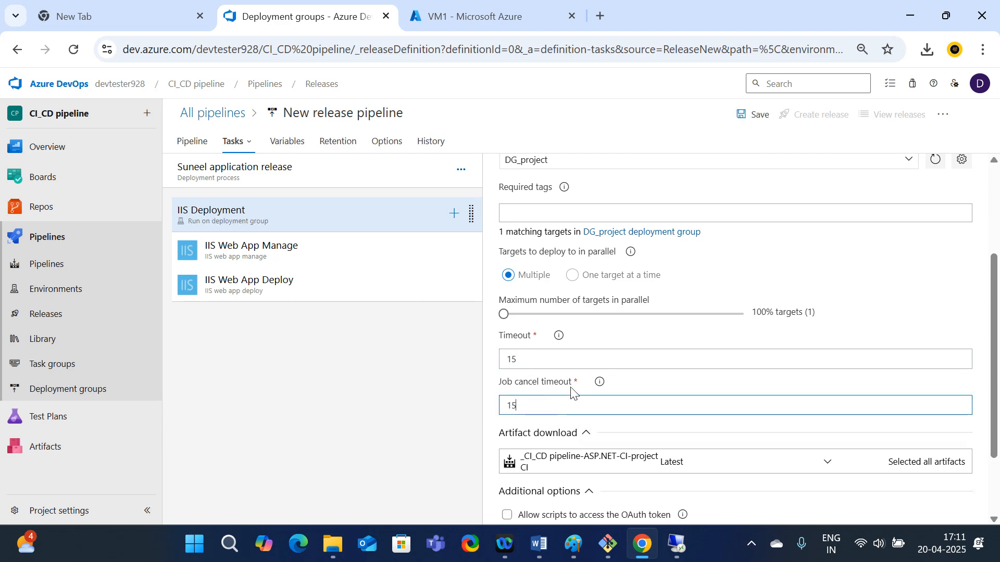
scroll(571, 392, down, 2)
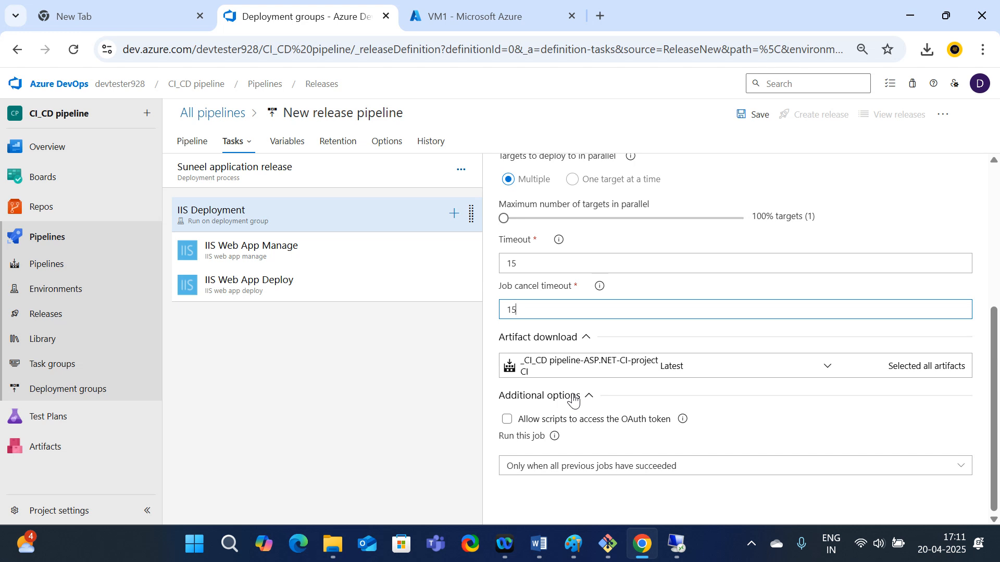
click(507, 420)
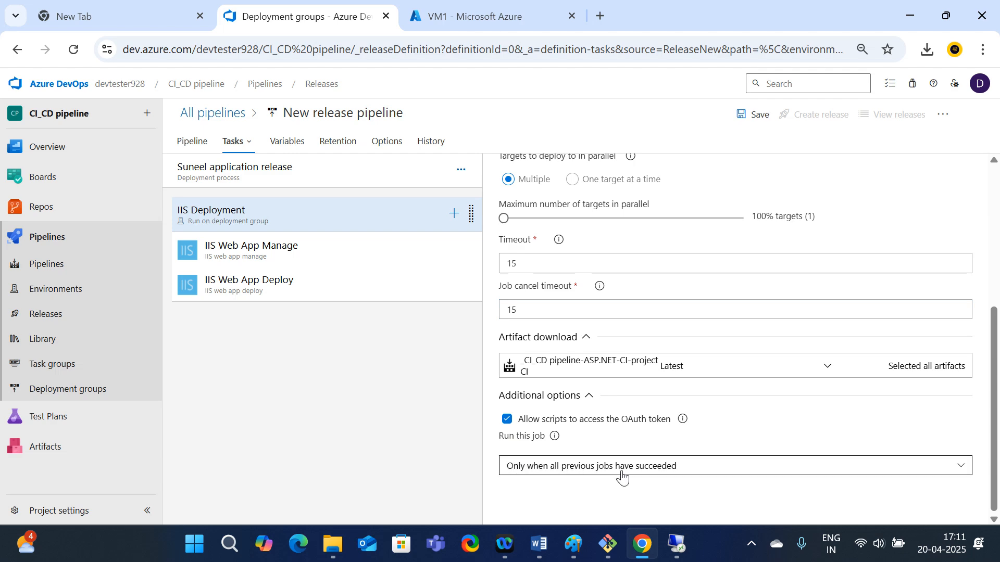
Step: Turn on Enable IIS in the IIS Web App Manage task
click(252, 255)
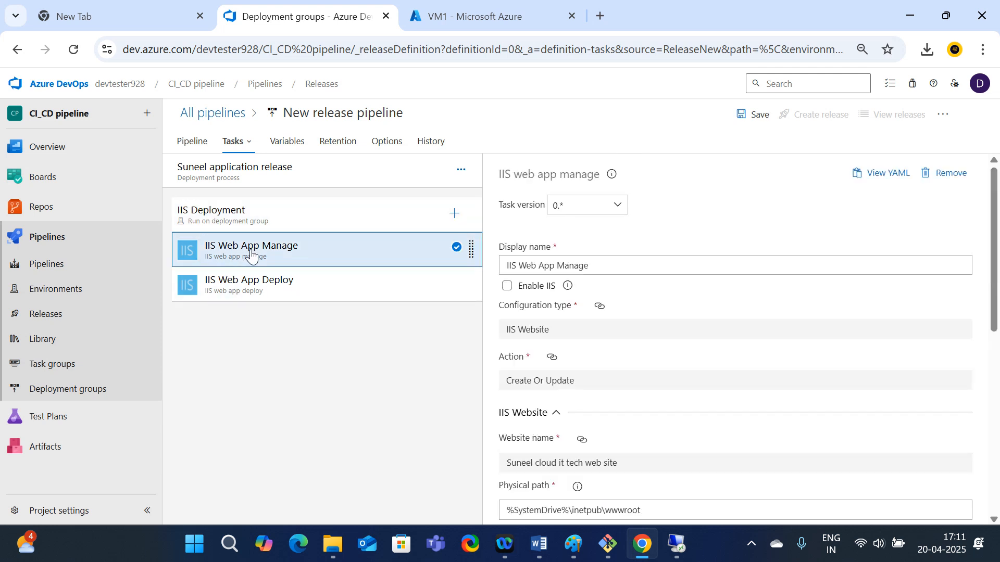
scroll(659, 333, down, 6)
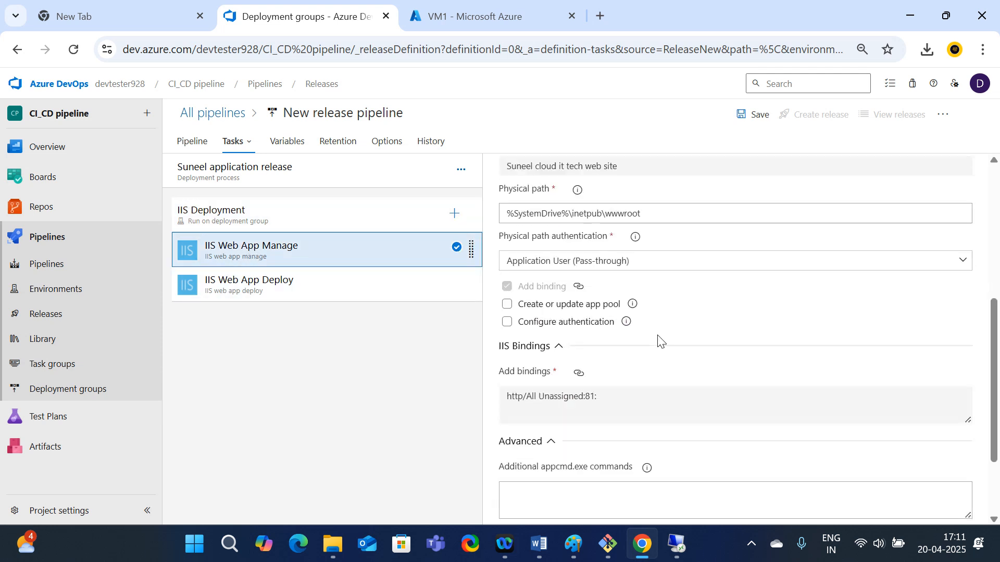
scroll(658, 341, down, 2)
scroll(659, 338, up, 8)
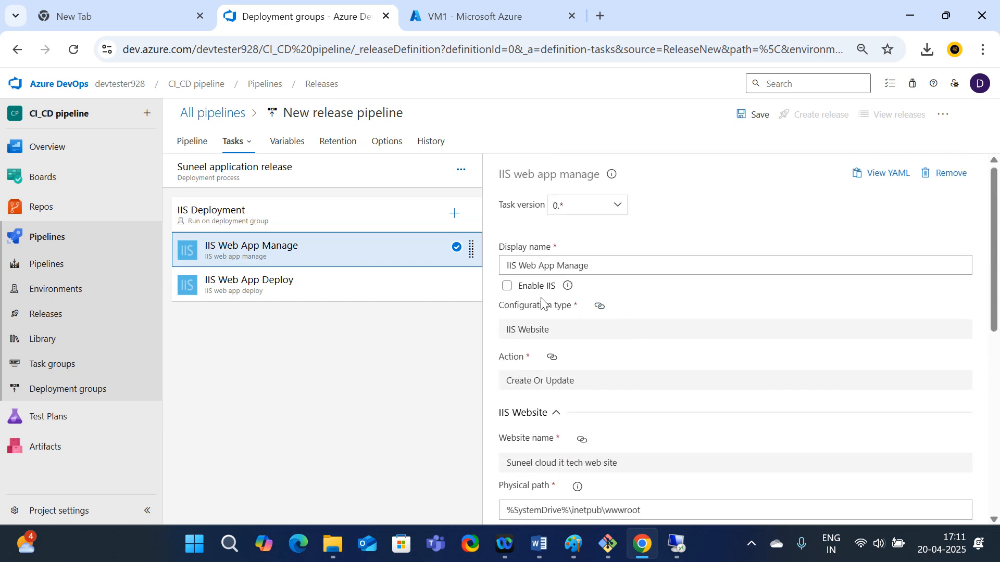
click(507, 290)
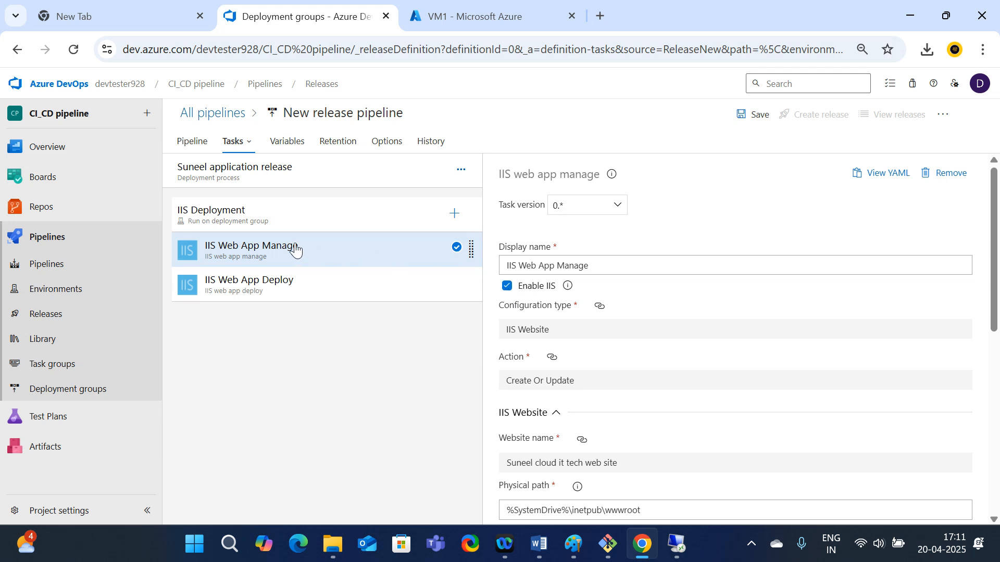
Step: Review the settings of the stage, the IIS Deployment job and the IIS Web App Manage task
click(232, 177)
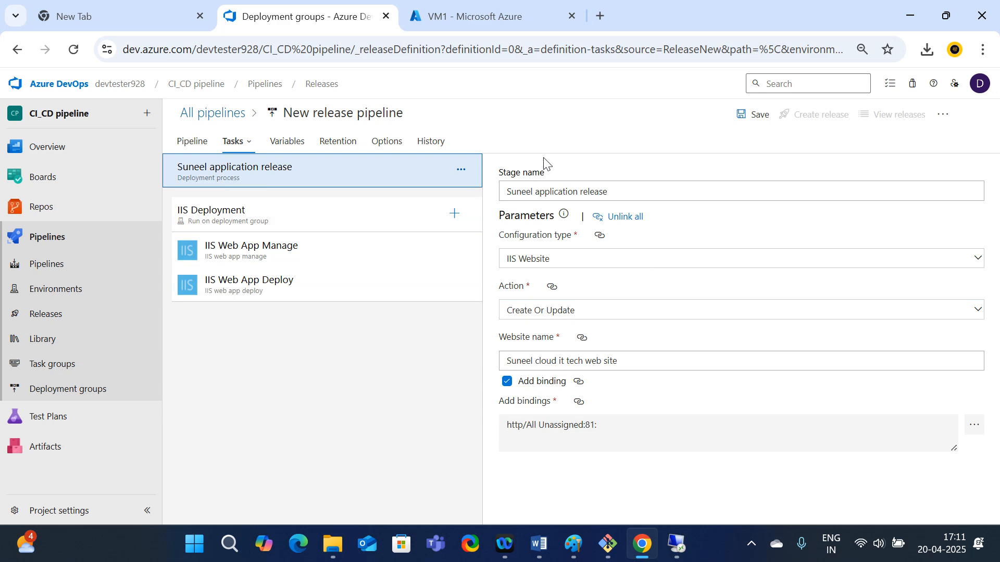
click(256, 217)
scroll(594, 263, down, 2)
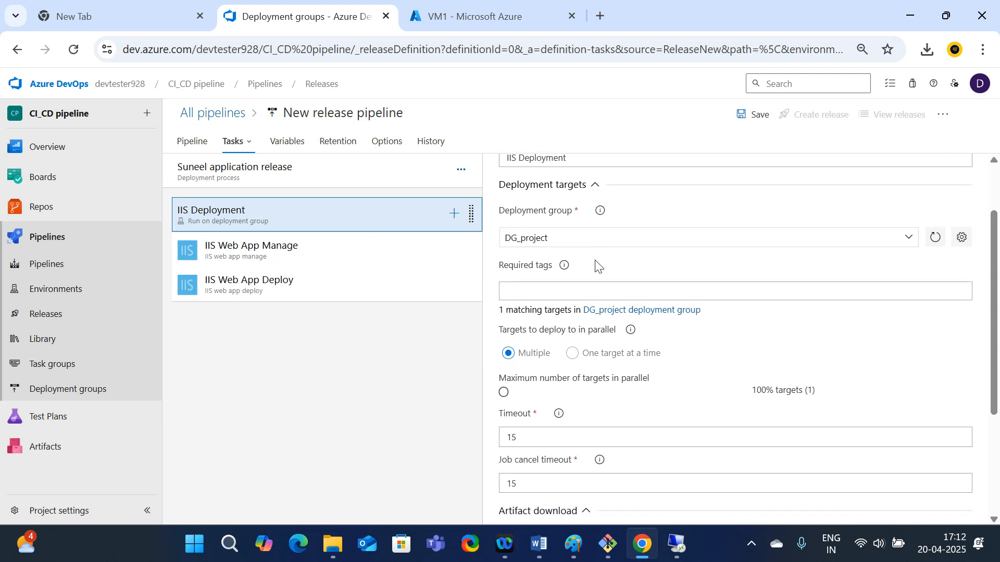
scroll(594, 263, up, 2)
scroll(597, 271, down, 1)
scroll(598, 271, down, 3)
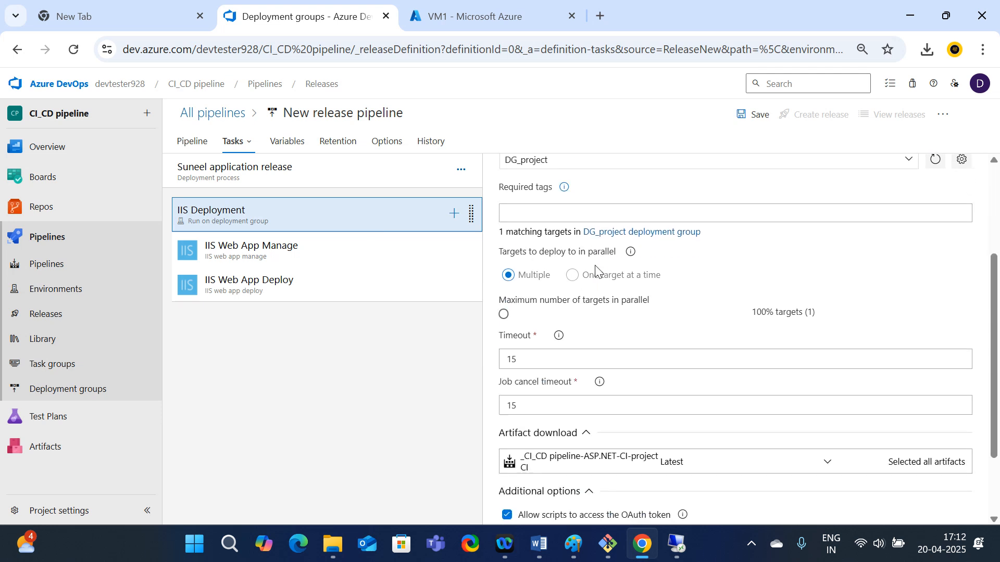
scroll(595, 275, down, 2)
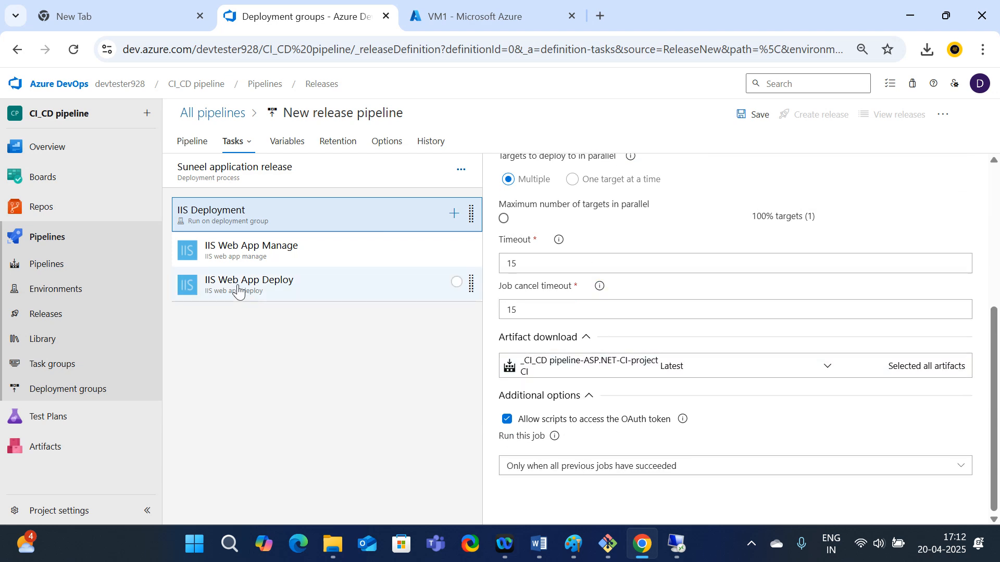
click(251, 257)
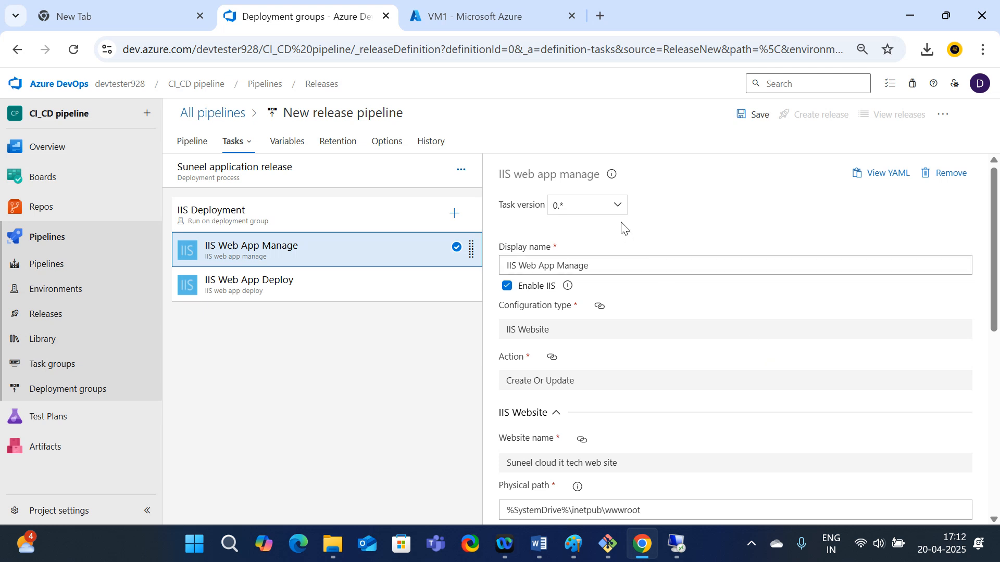
scroll(598, 312, down, 3)
scroll(599, 328, up, 3)
scroll(605, 341, down, 5)
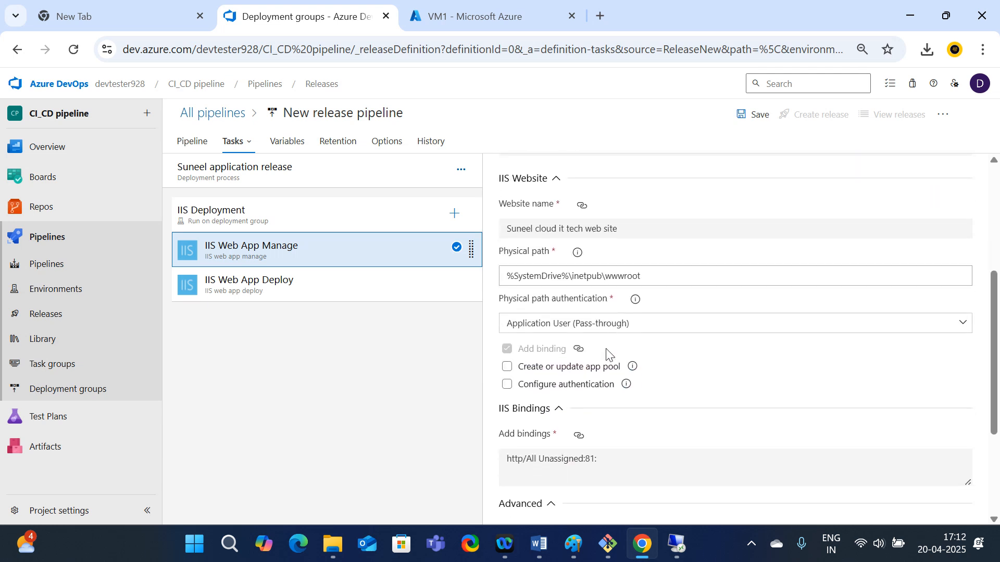
scroll(606, 353, down, 3)
scroll(609, 349, up, 8)
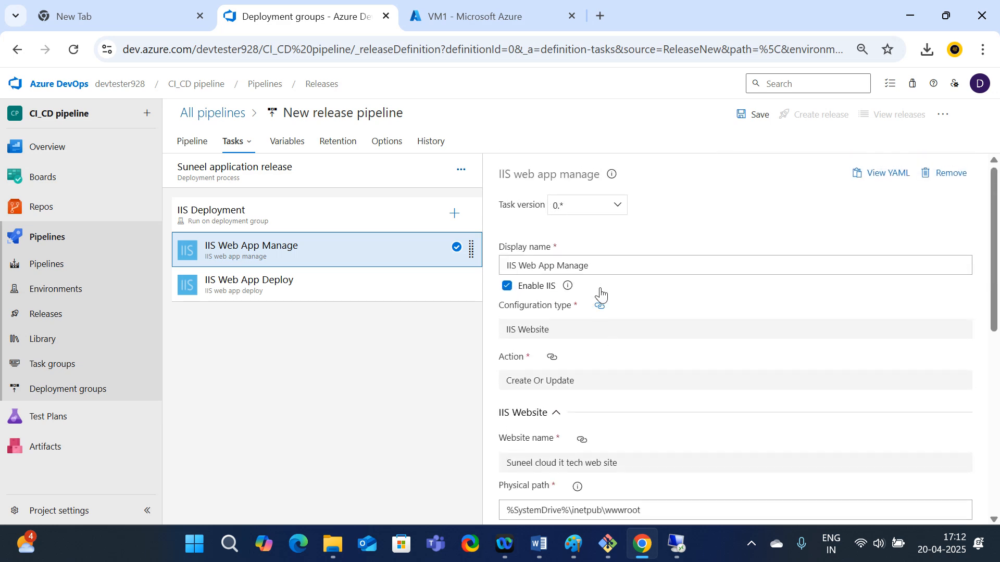
Step: Save the release pipeline in the default folder and create a release from it with the description "final release"
click(750, 117)
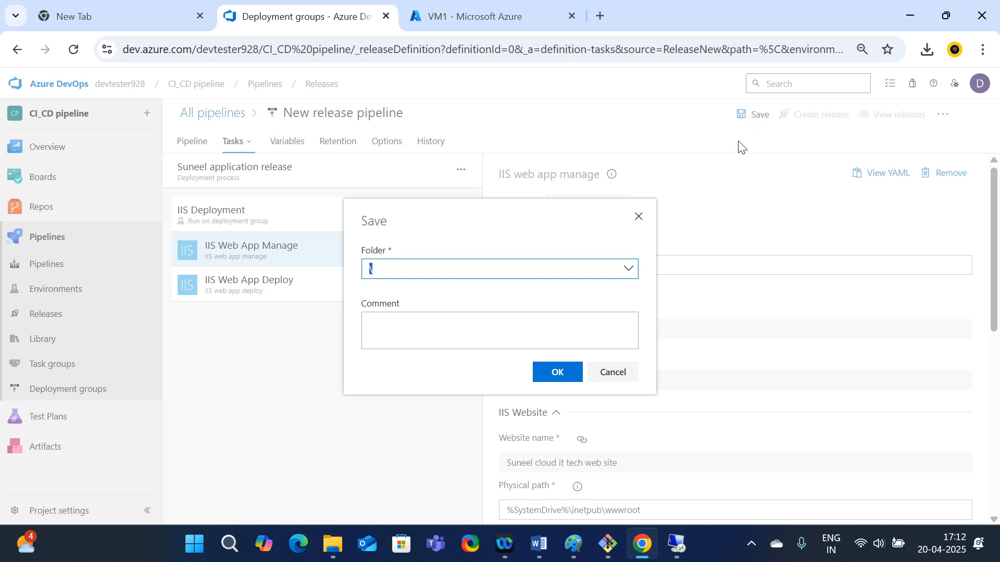
click(556, 372)
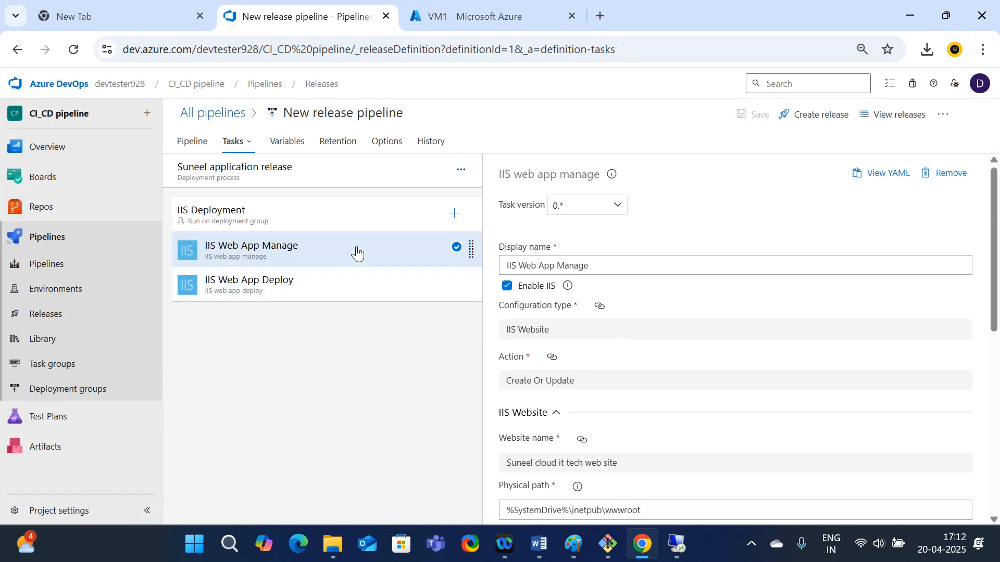
click(804, 124)
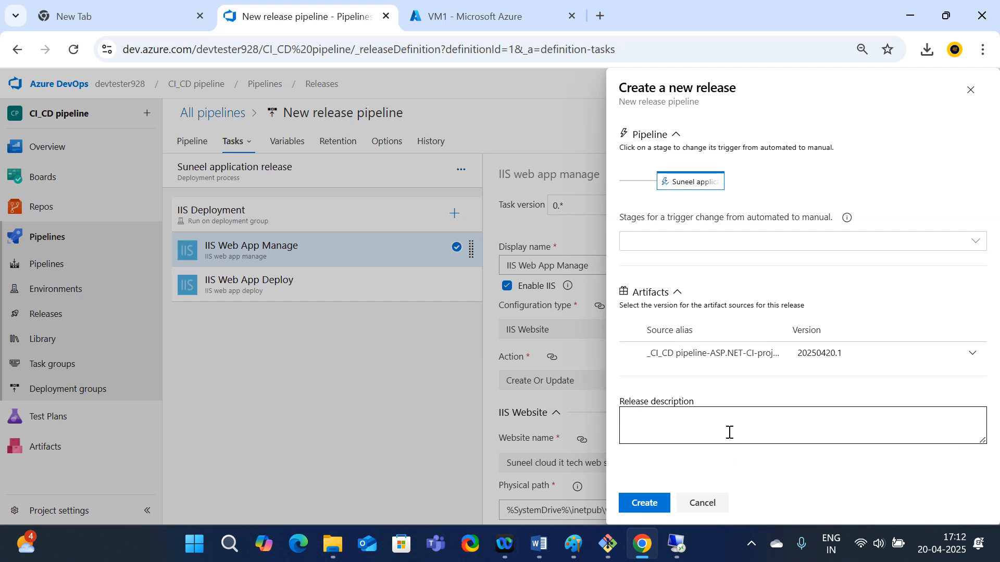
click(693, 440)
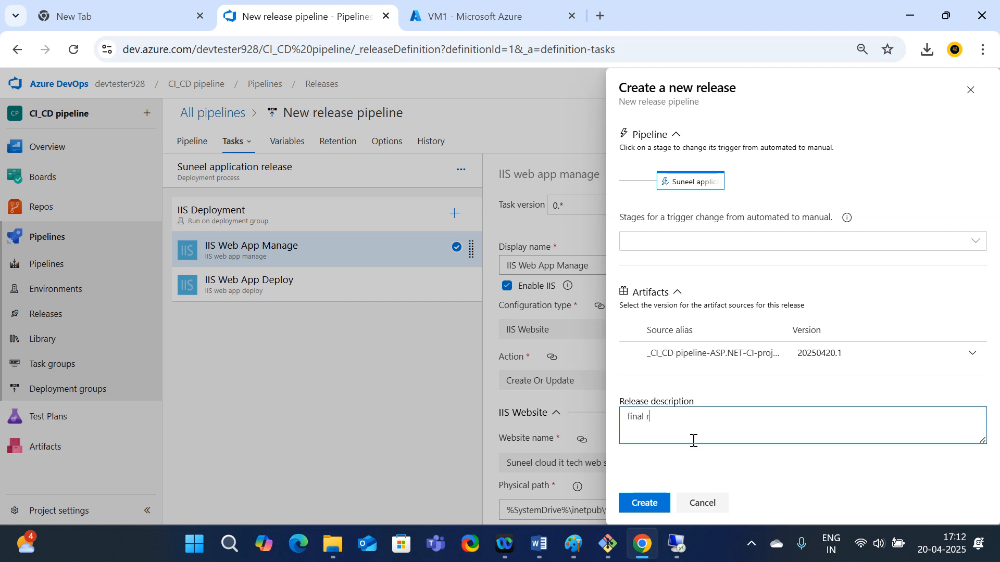
text(final release)
click(640, 495)
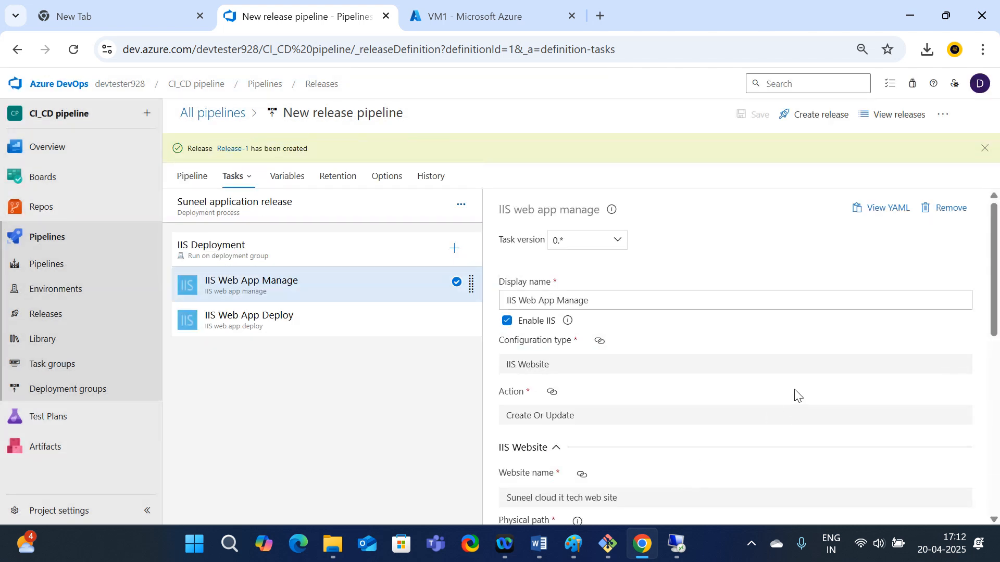
Step: Open the newly created Release-1 to view its deployment progress
click(233, 149)
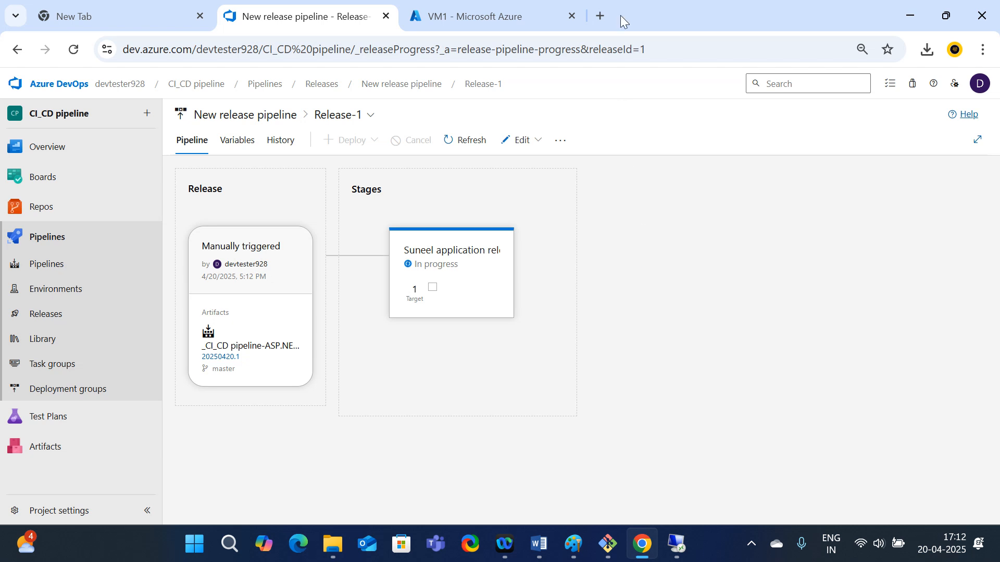
Step: Copy VM1's public IP address from its Azure overview and load 4.227.222.24 in a new browser tab
click(498, 18)
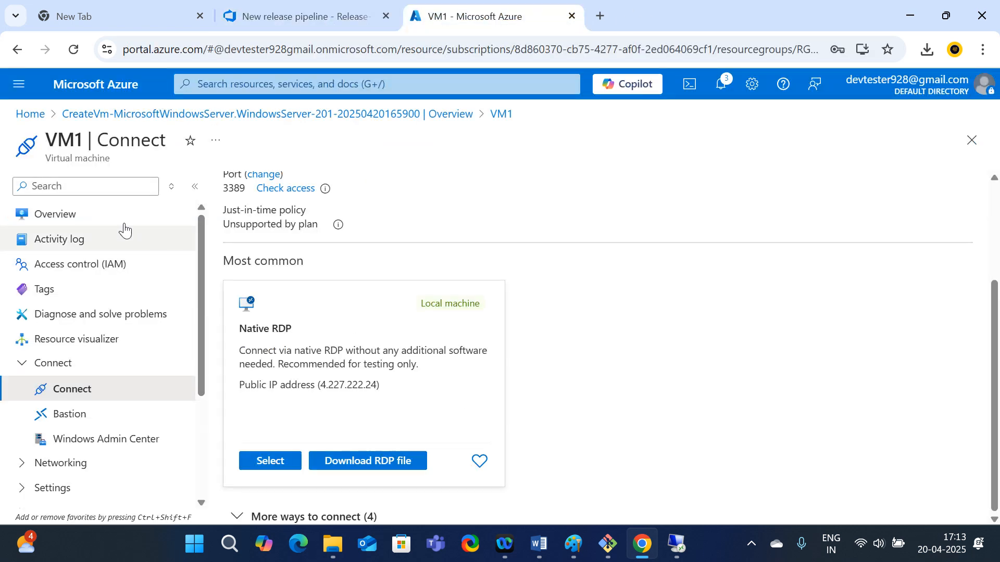
click(89, 215)
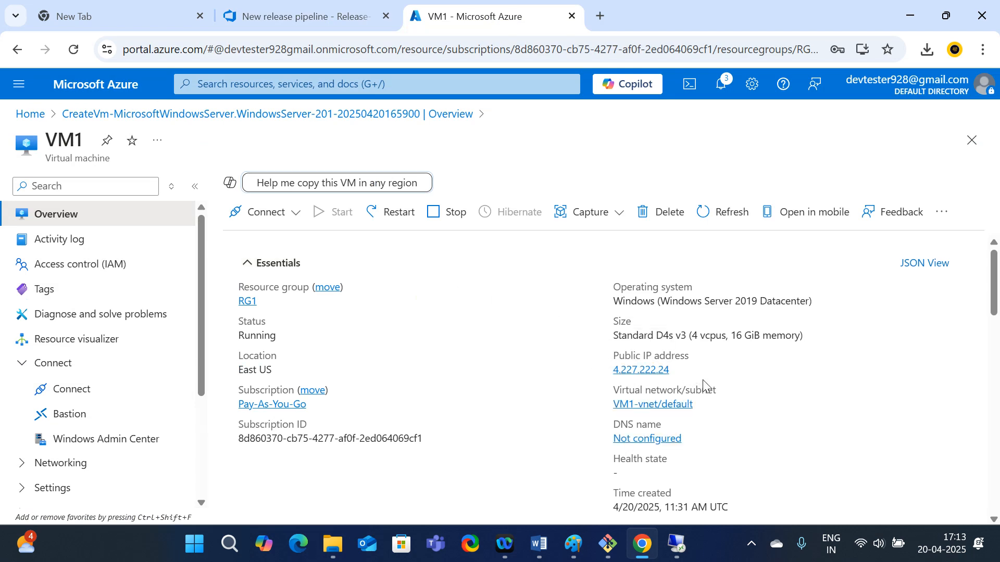
mouse_move(682, 384)
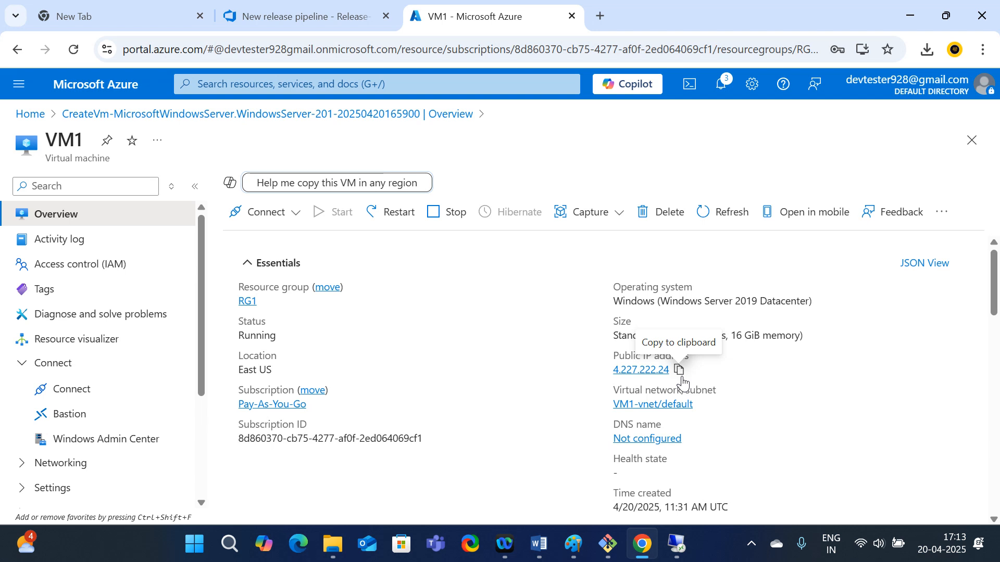
click(679, 370)
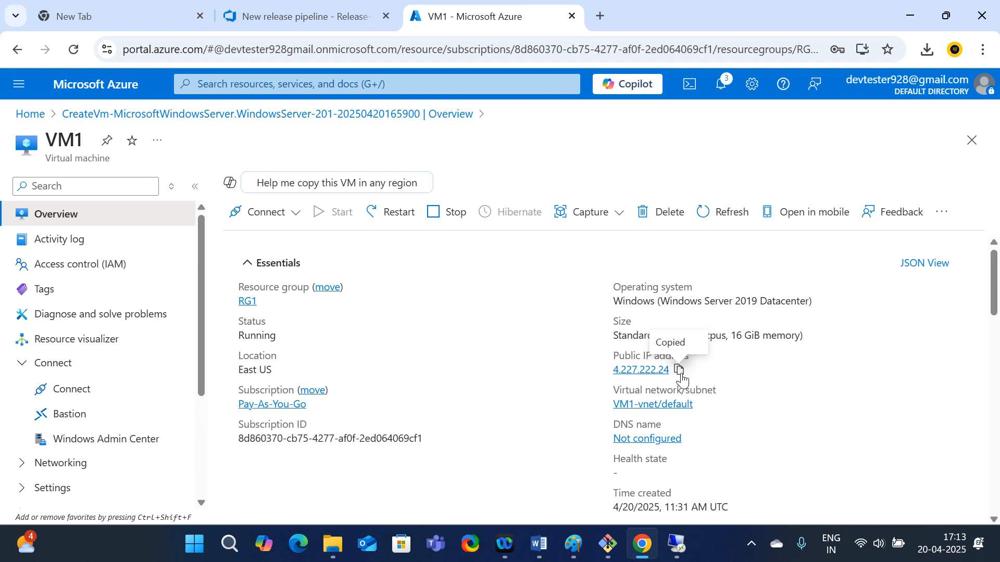
click(601, 23)
key(ctrl+v)
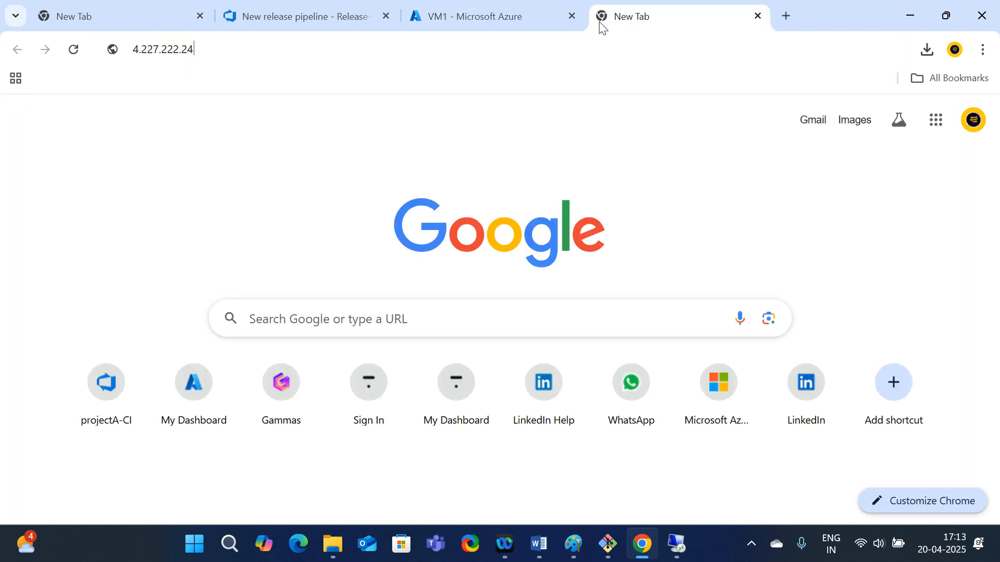
key(Return)
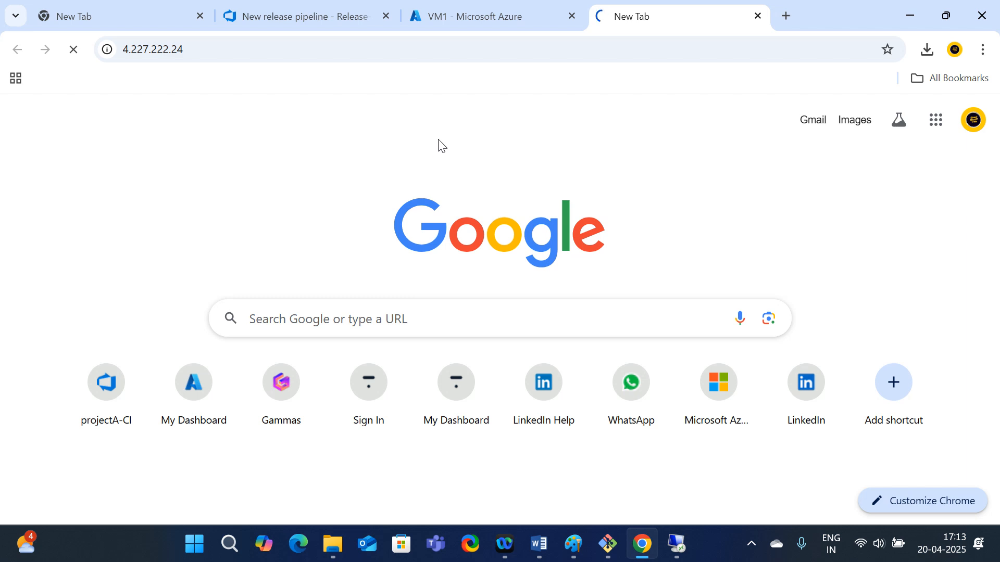
Step: Check the Release-1 stage progress and the web page at 4.227.222.24 alternately
click(483, 10)
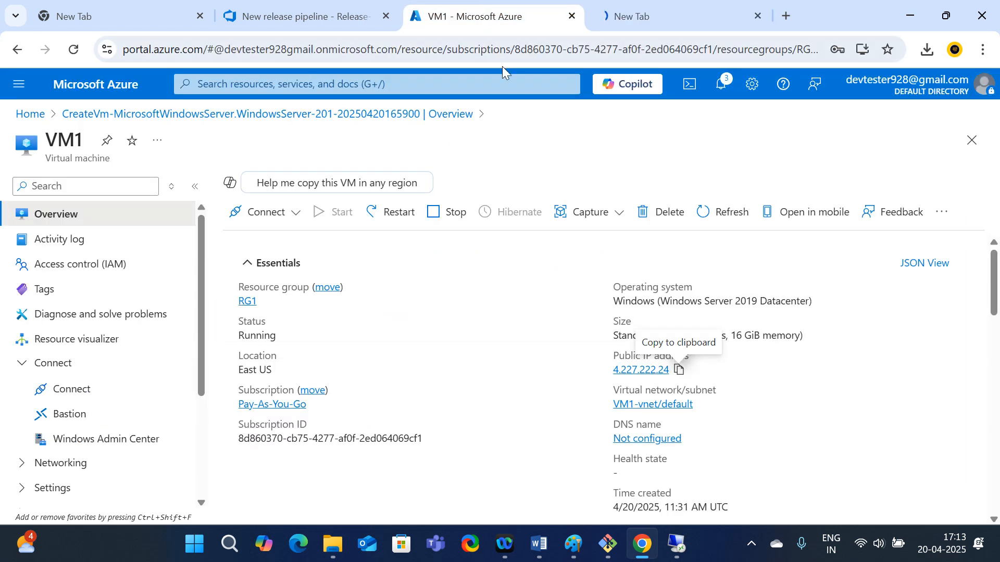
click(312, 17)
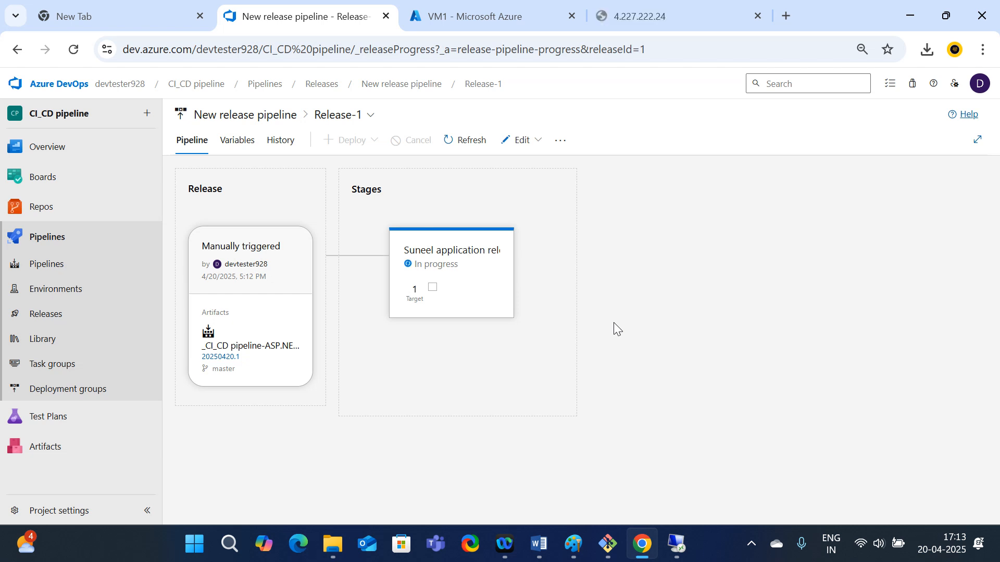
click(654, 15)
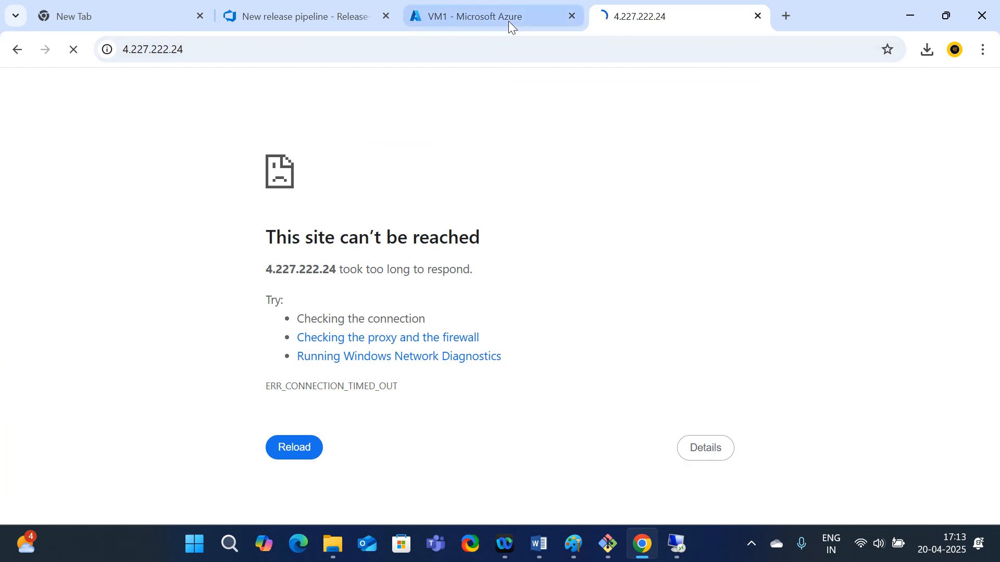
click(387, 16)
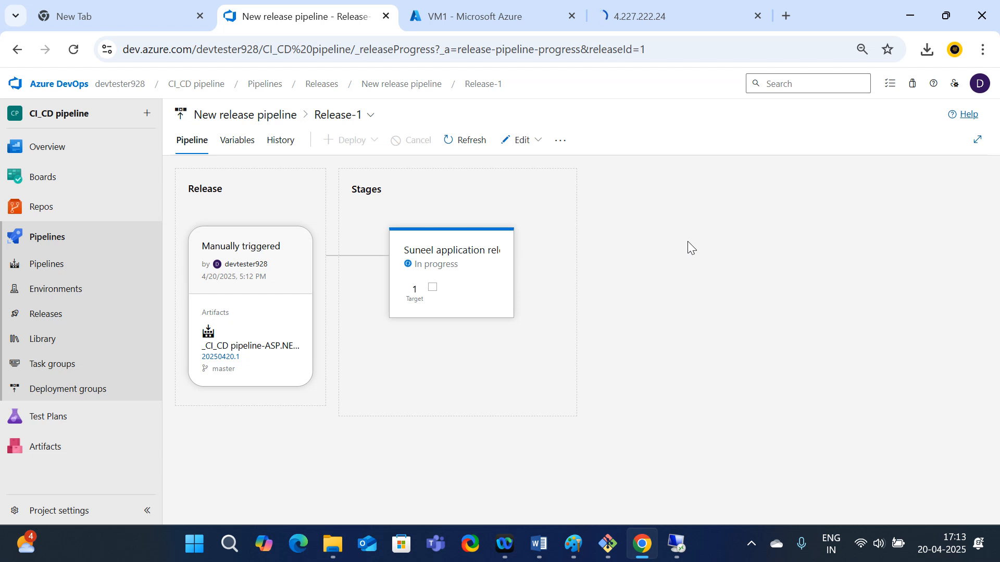
click(657, 16)
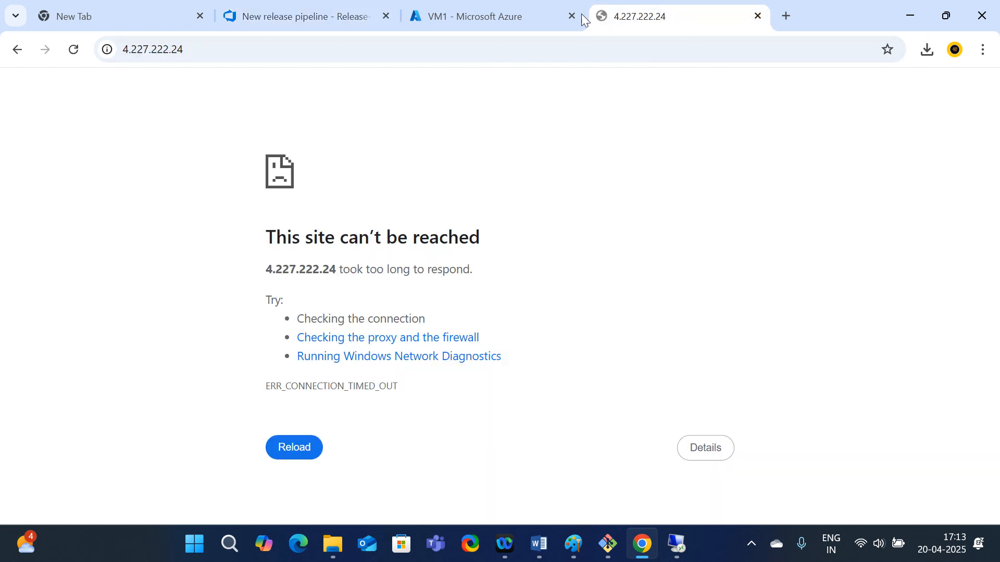
click(484, 11)
click(644, 15)
click(323, 16)
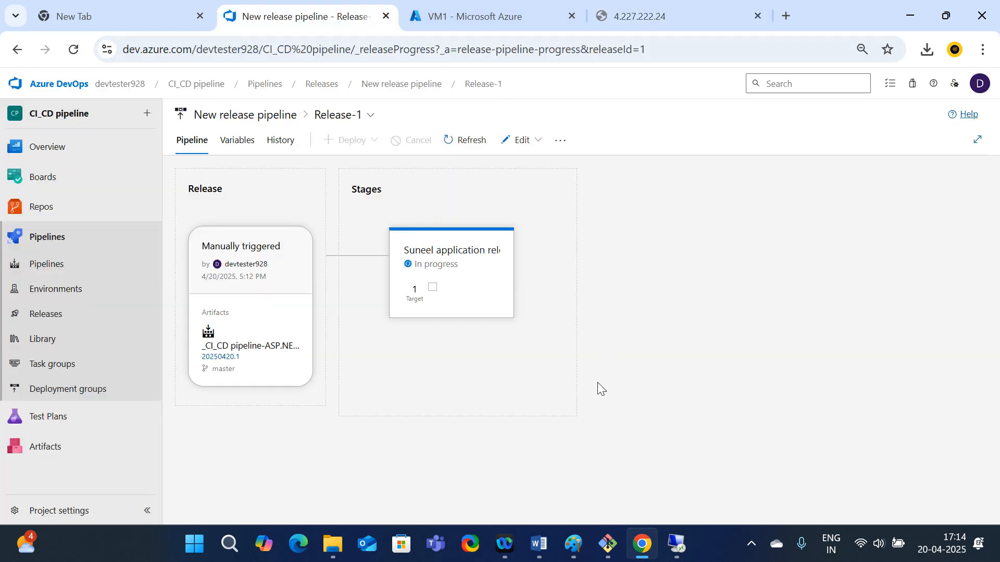
Step: Open the deployment logs of Release-1's stage, reopen them from the Releases list, and check the IIS Deployment job's progress
mouse_move(433, 272)
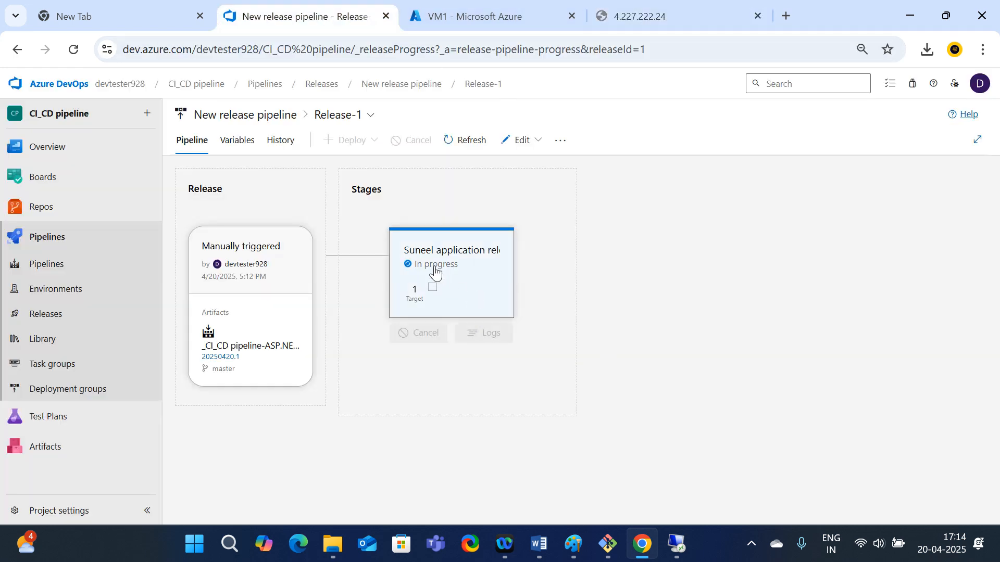
click(488, 334)
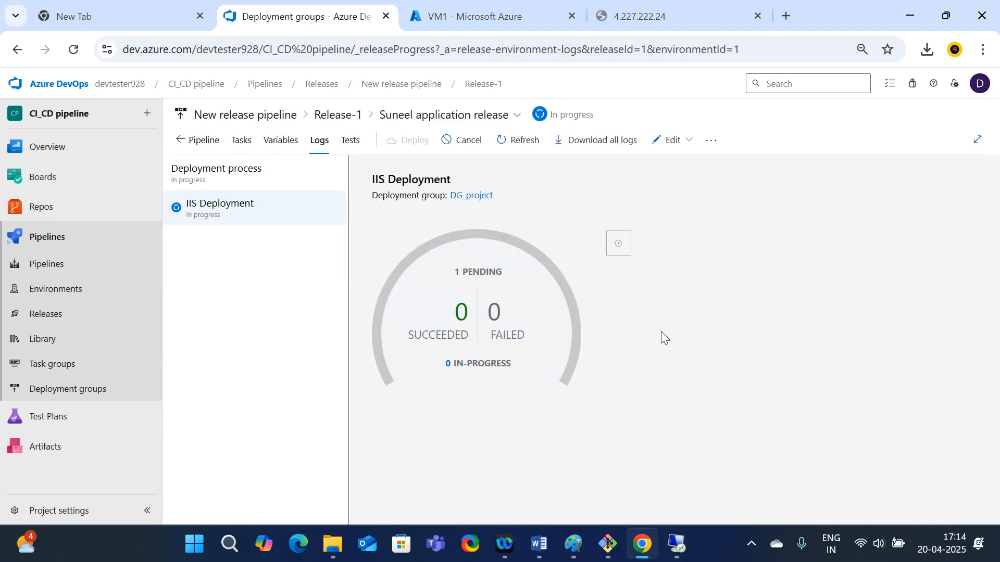
click(234, 209)
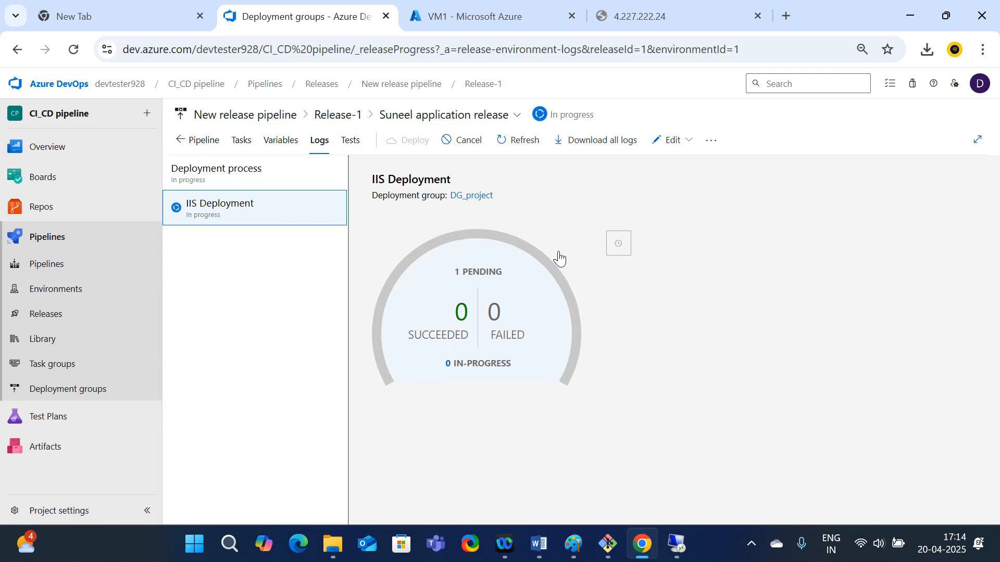
click(62, 320)
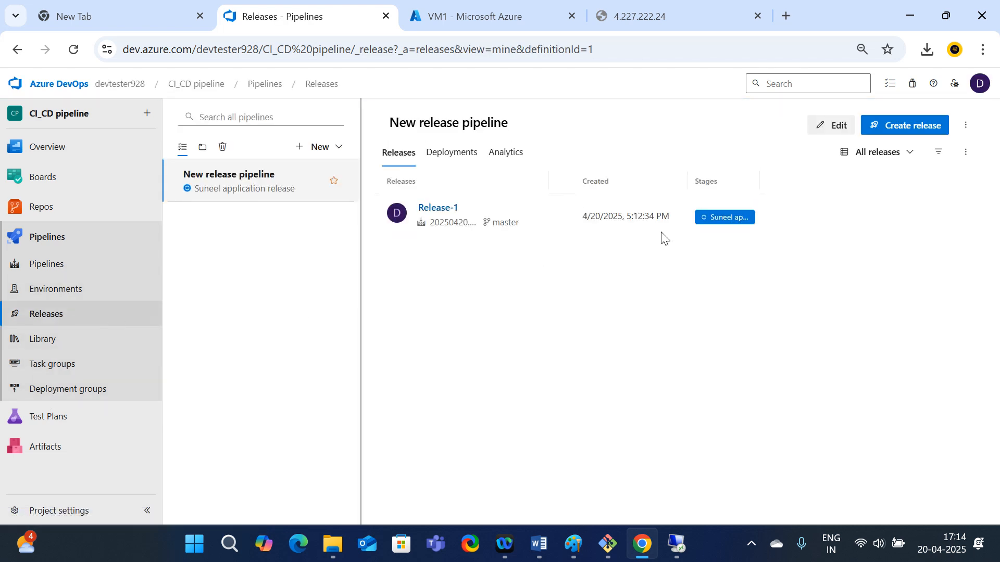
click(721, 223)
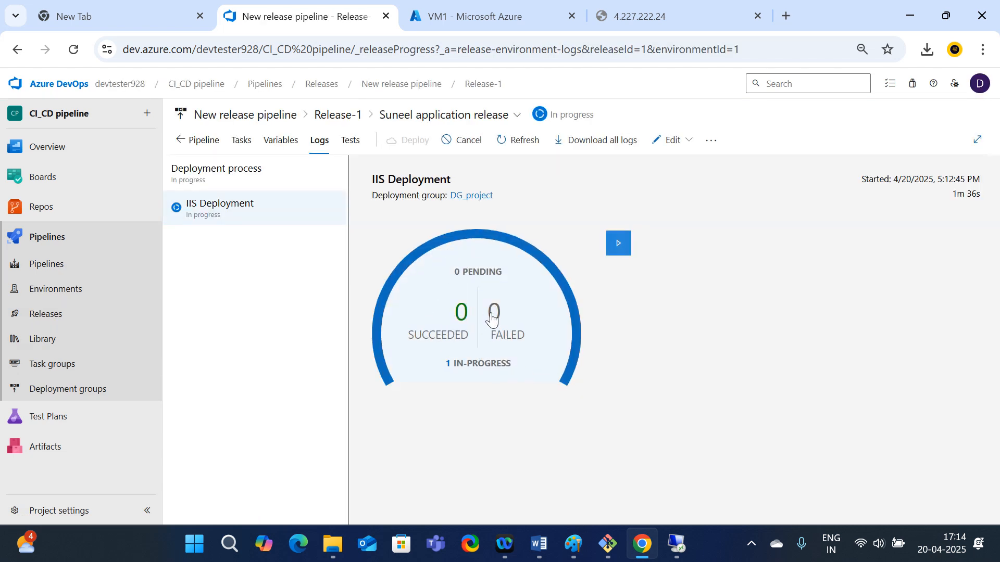
click(210, 204)
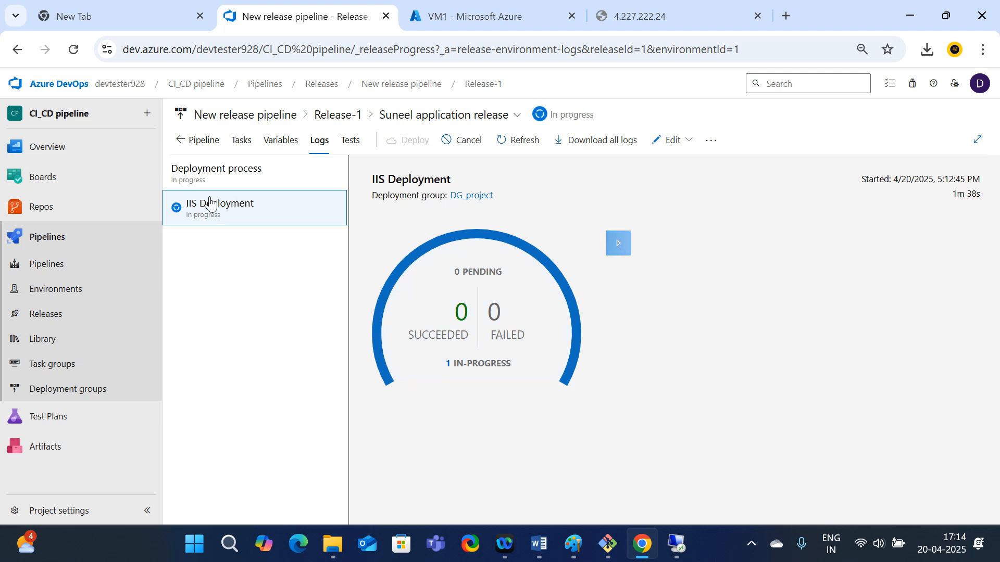
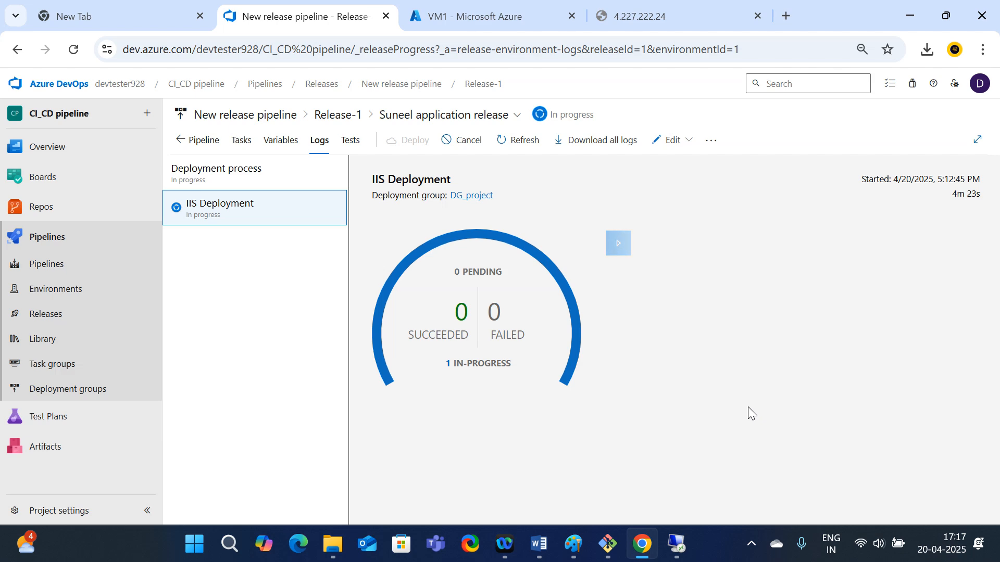
Step: Switch to the CI-CD pipeline guide in Word and review the project setup, Git push and build pipeline instructions
click(542, 458)
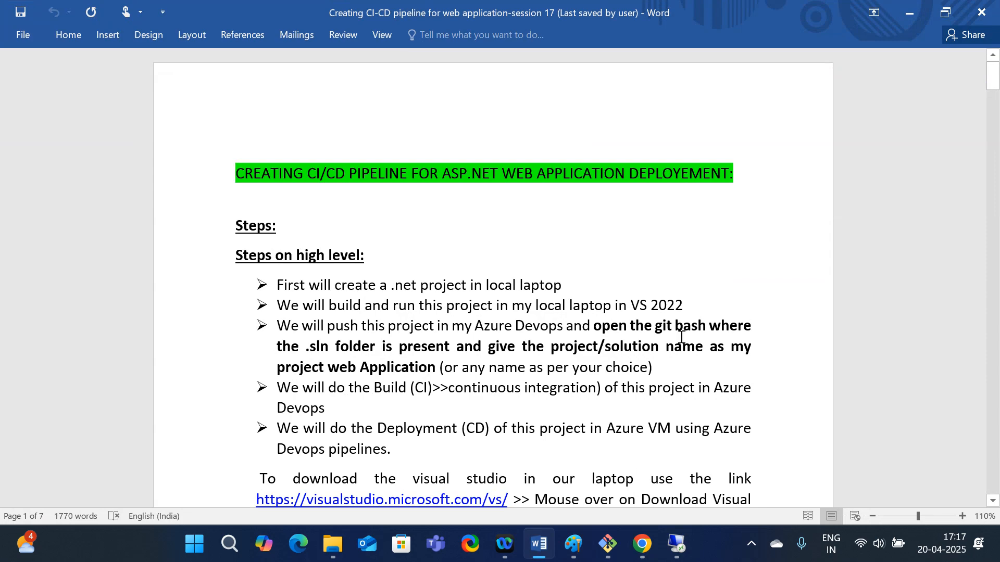
scroll(680, 344, down, 3)
scroll(678, 352, down, 8)
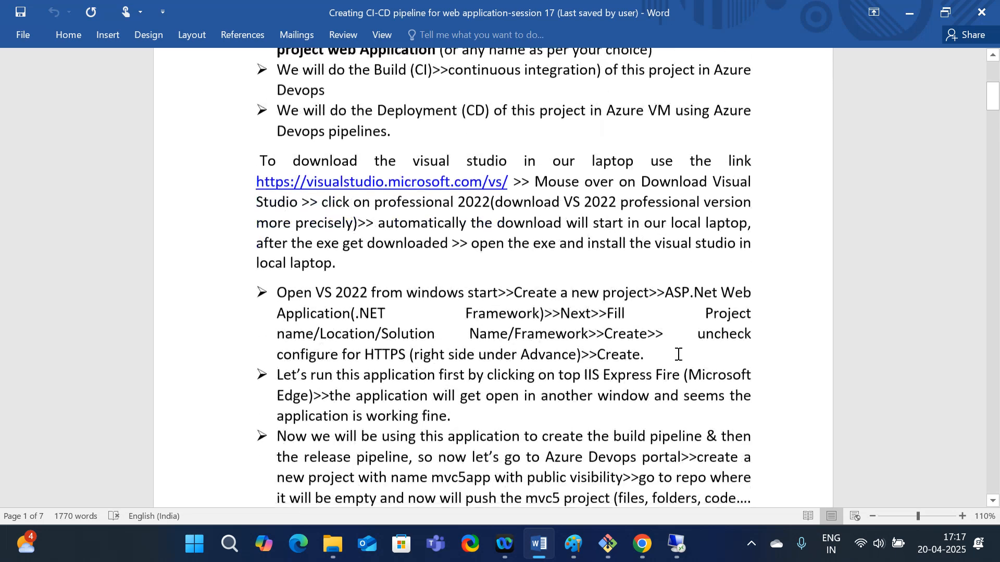
scroll(675, 362, down, 5)
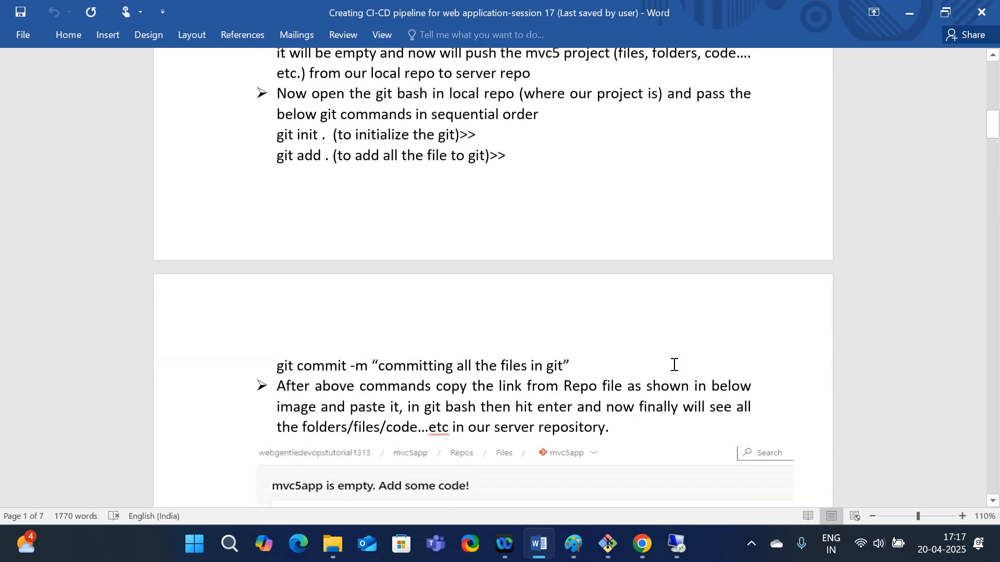
scroll(573, 328, up, 2)
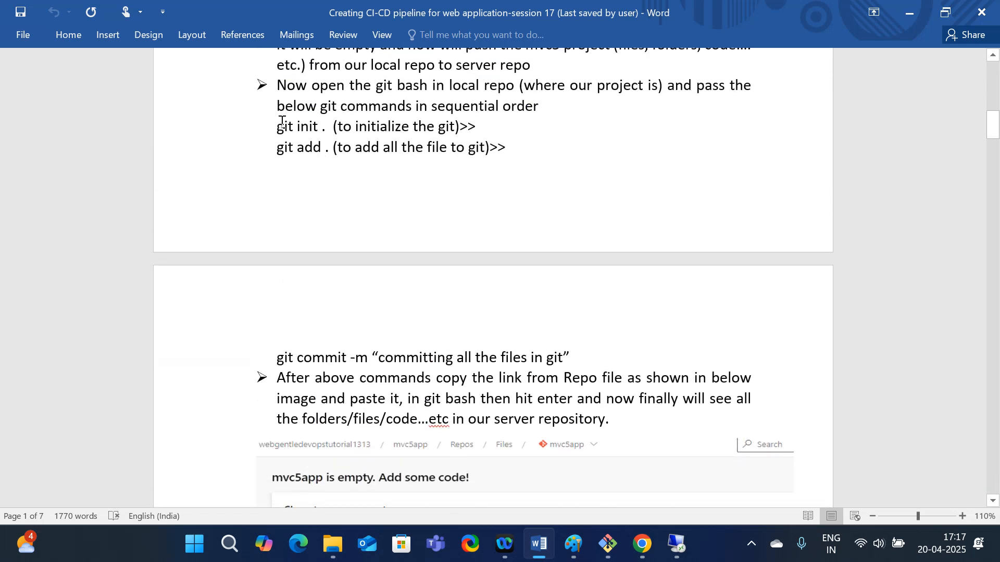
drag(281, 124, 326, 151)
scroll(386, 372, down, 2)
scroll(385, 372, down, 1)
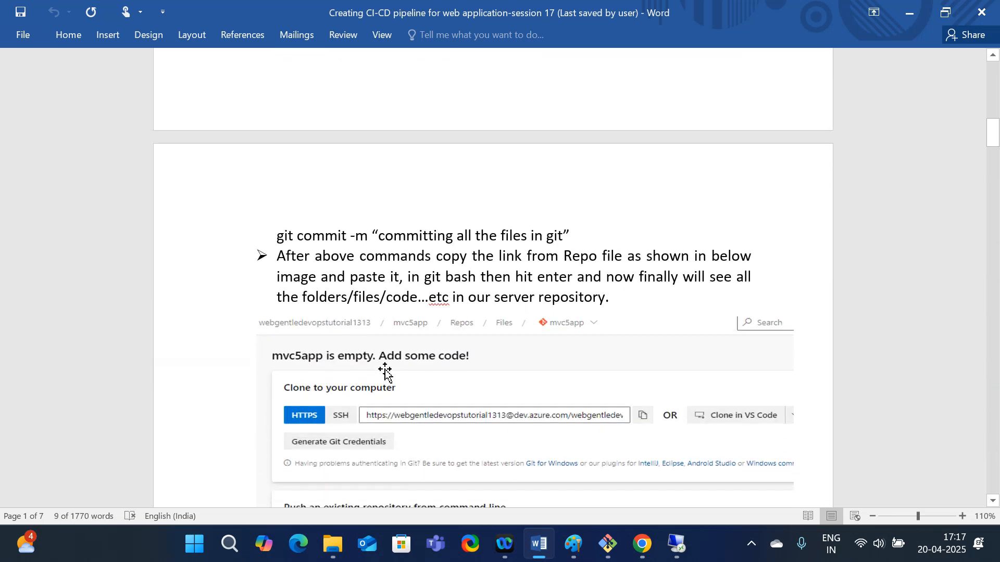
scroll(385, 372, down, 10)
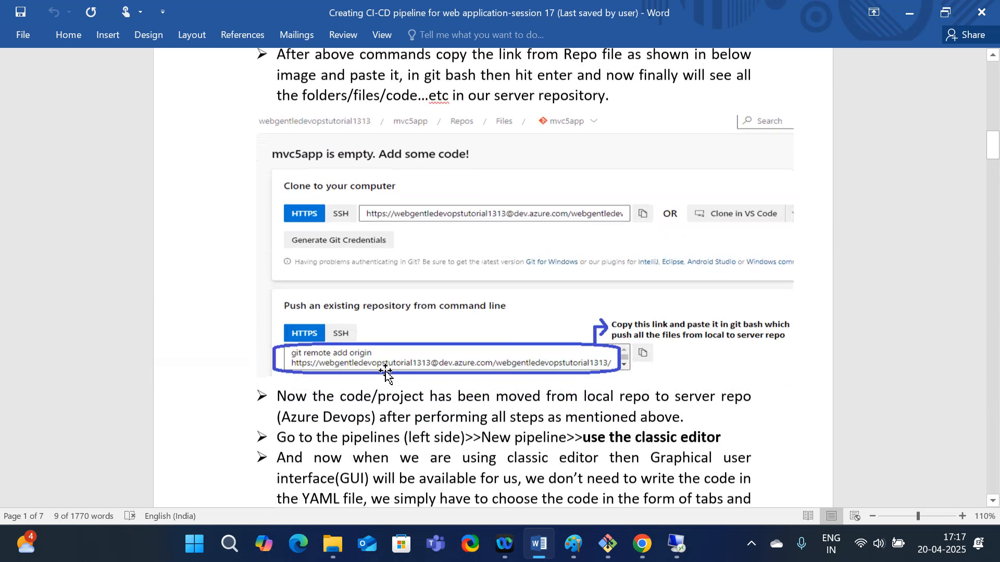
scroll(384, 369, down, 15)
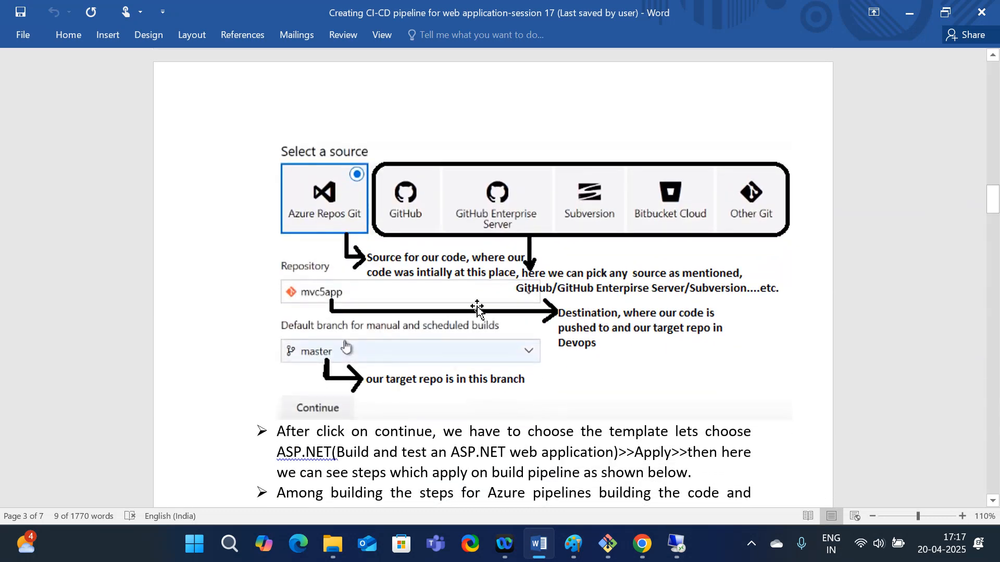
scroll(477, 310, down, 12)
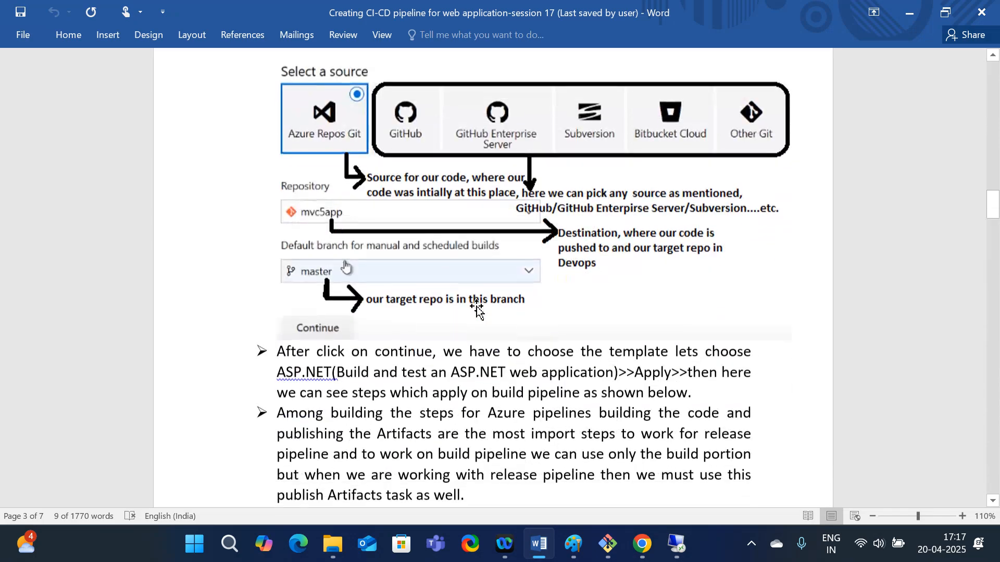
scroll(463, 317, down, 15)
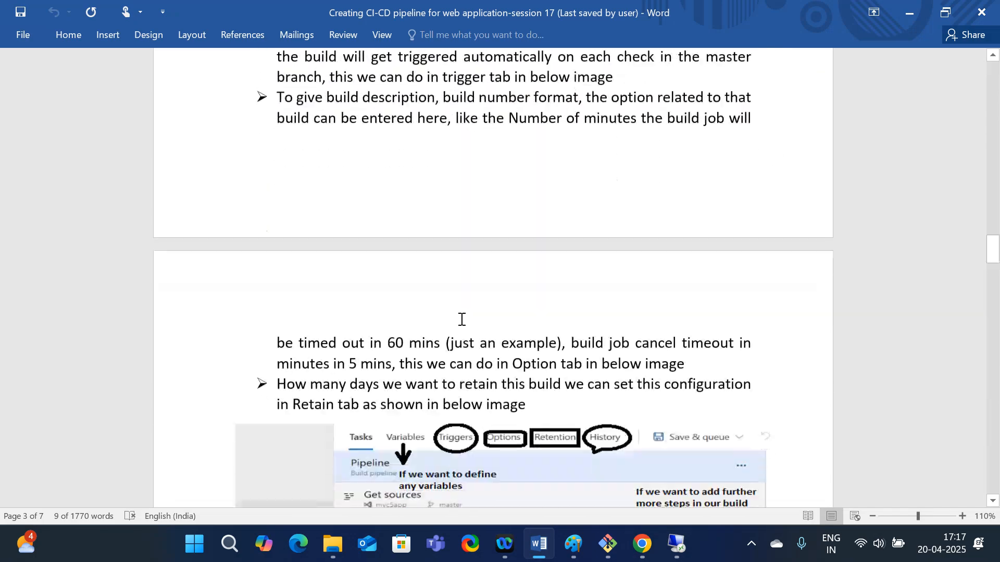
scroll(461, 320, down, 15)
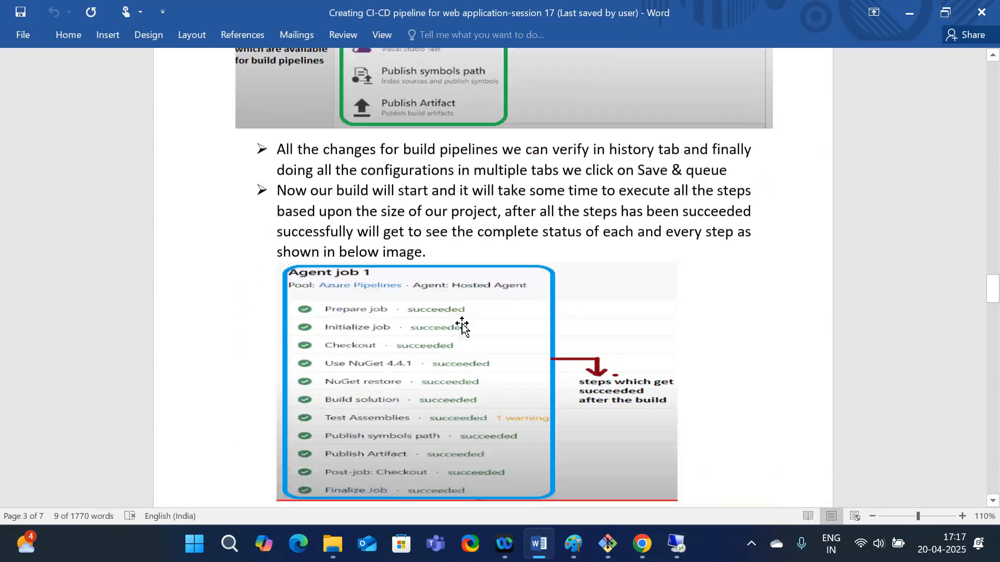
Step: Review the release pipeline, deployment group, IIS stage and pull request trigger instructions through the end of the Word guide
scroll(459, 325, down, 4)
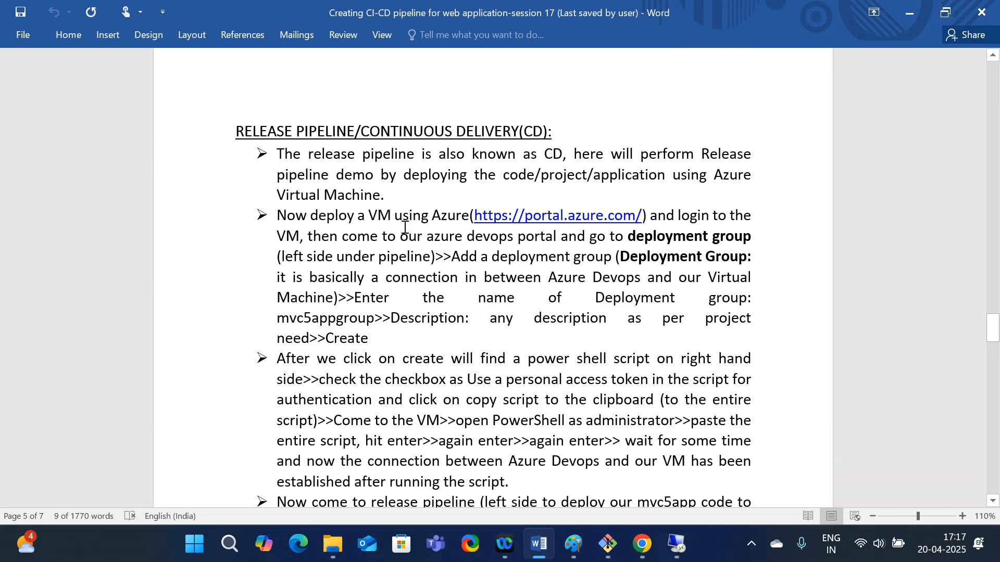
scroll(446, 237, down, 15)
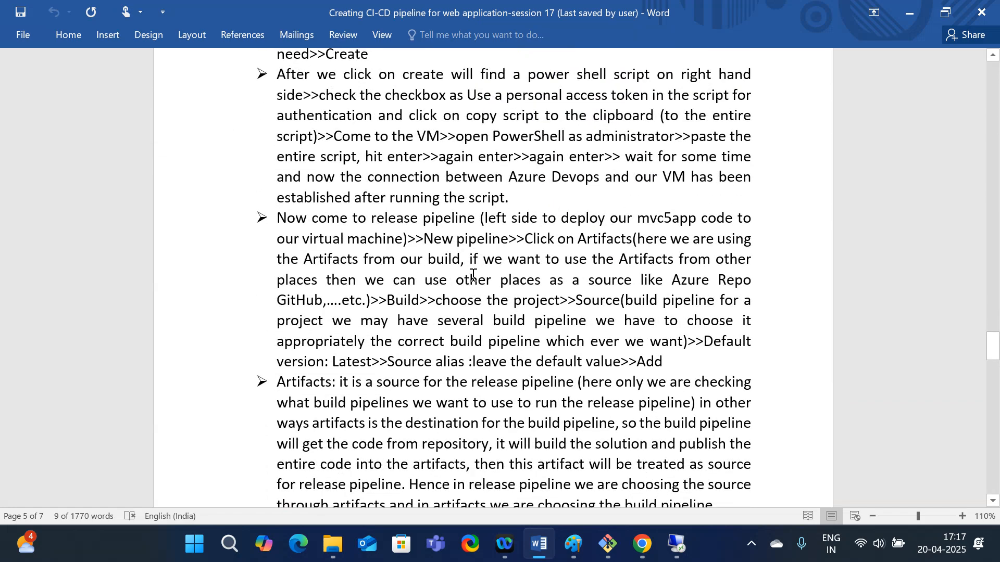
scroll(473, 277, down, 10)
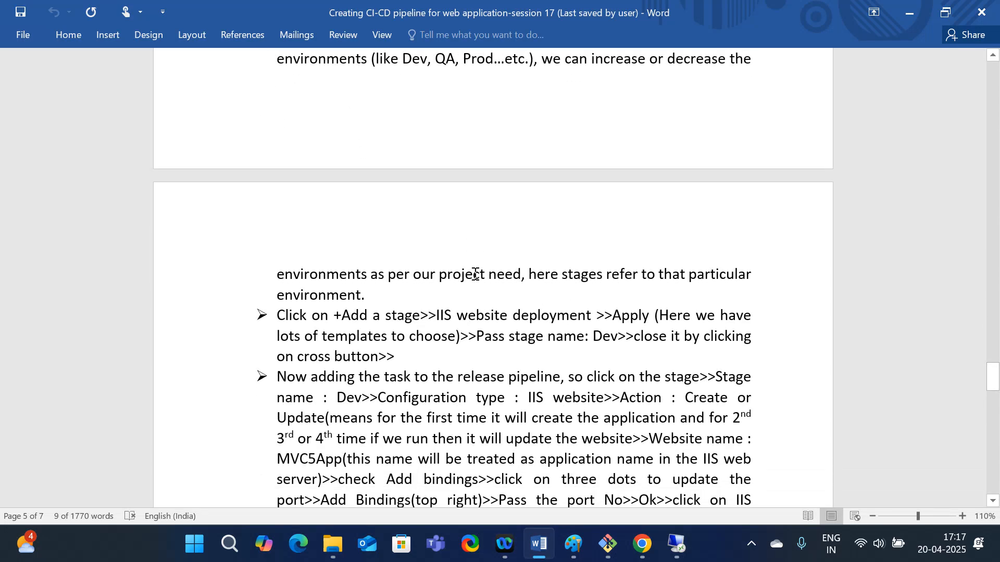
scroll(475, 275, down, 5)
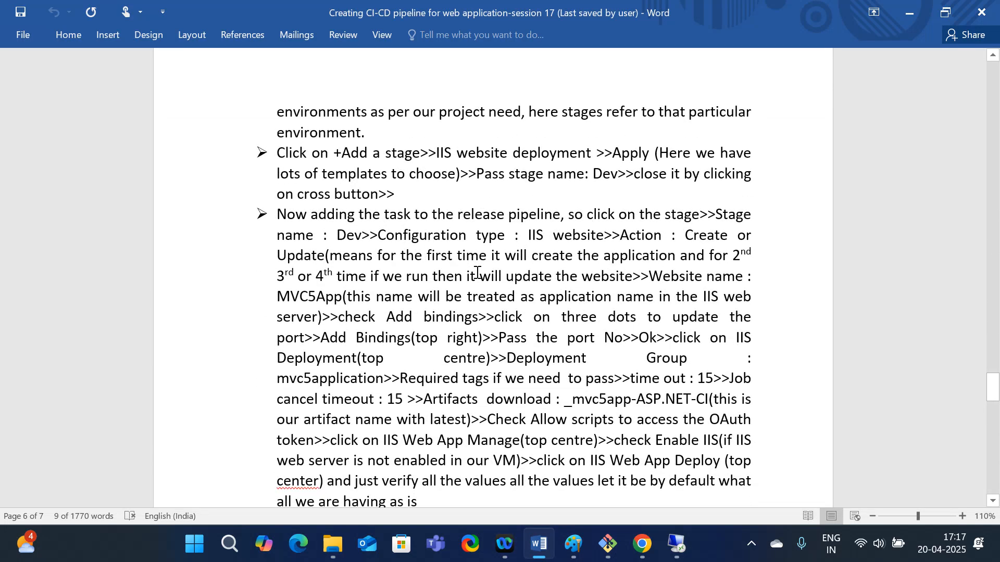
scroll(517, 322, down, 5)
scroll(517, 326, down, 4)
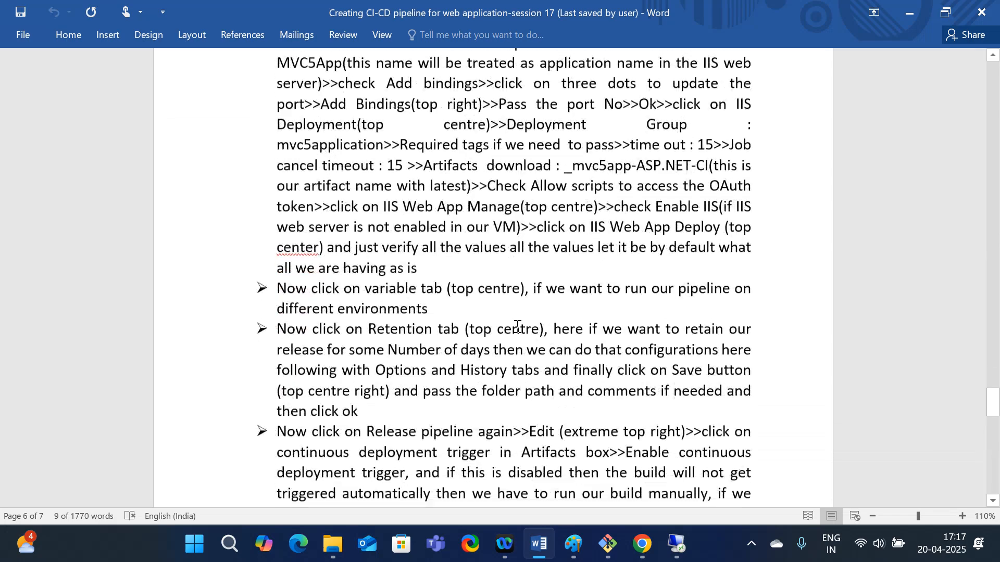
scroll(517, 328, down, 20)
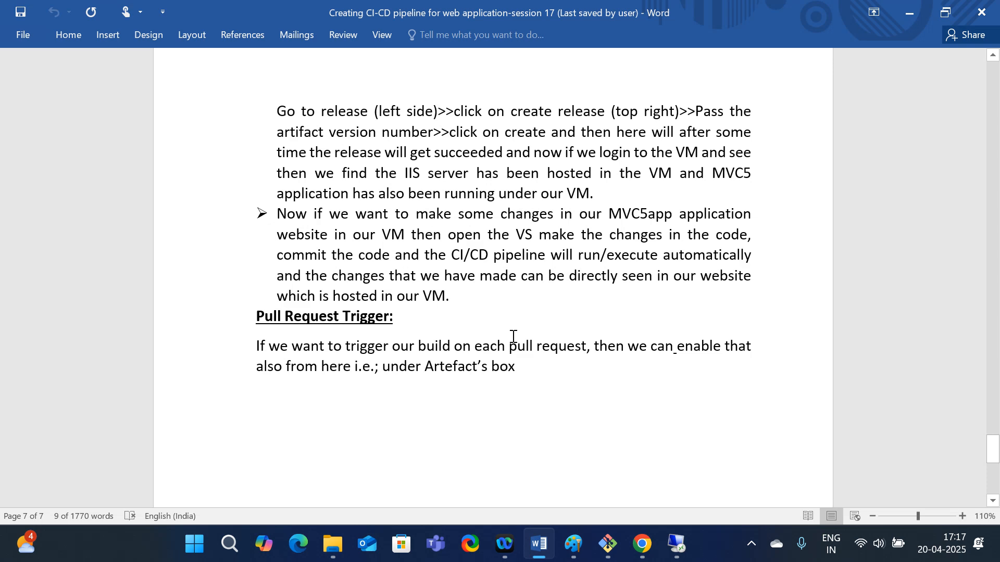
scroll(513, 336, down, 4)
scroll(509, 362, up, 12)
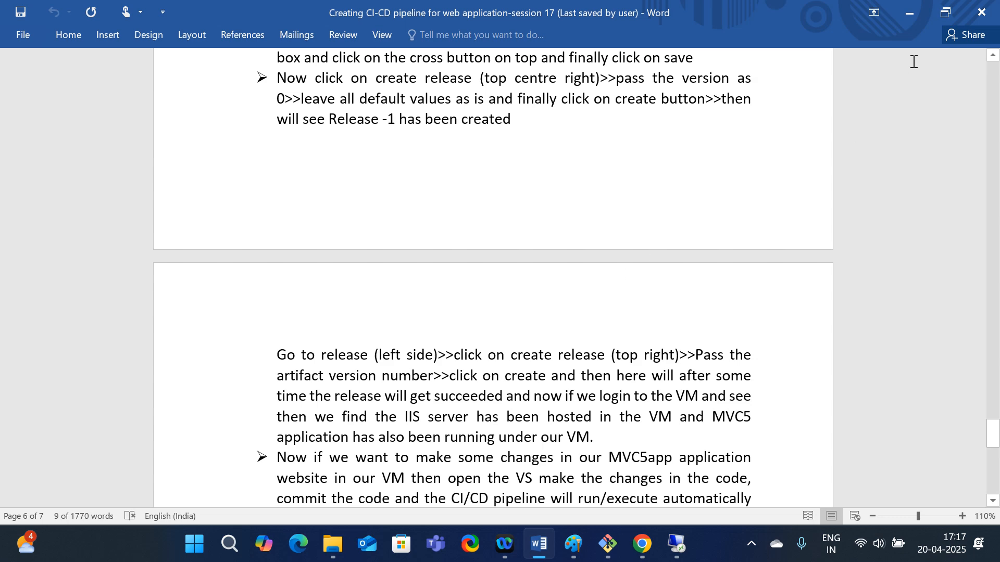
Step: Return to Azure DevOps in Chrome and check the recently run build pipeline and Release-1's stage in the Releases list
click(914, 19)
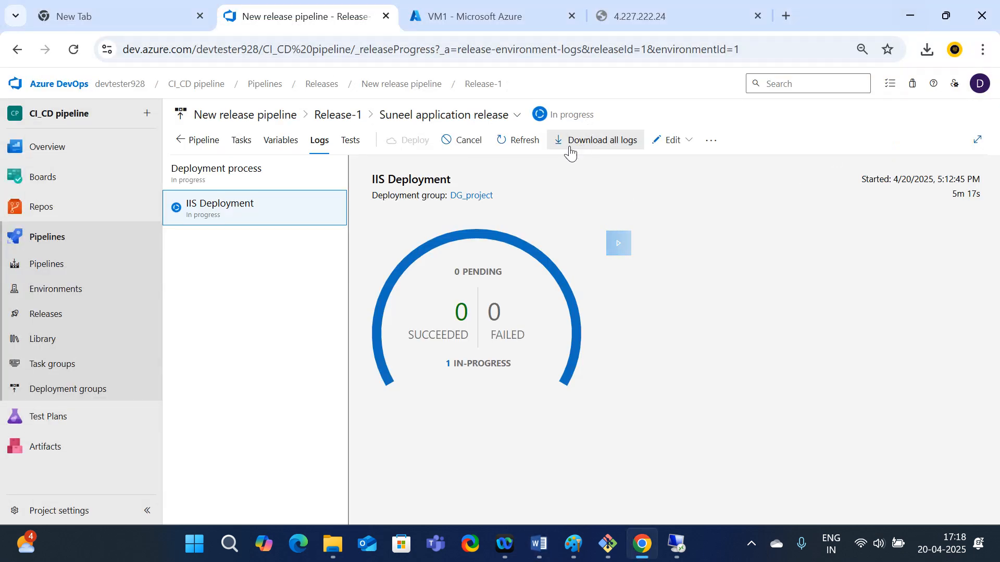
click(69, 272)
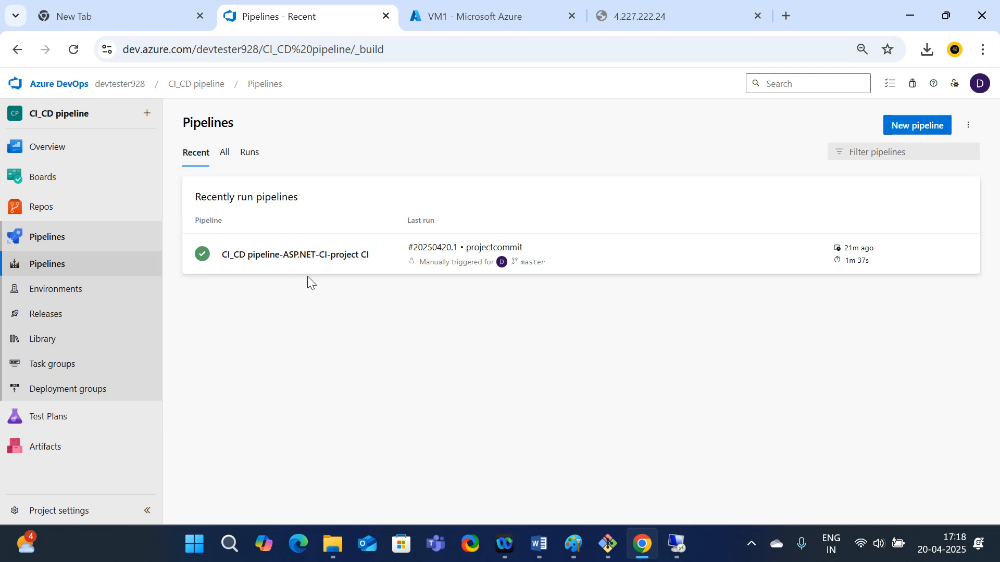
click(58, 315)
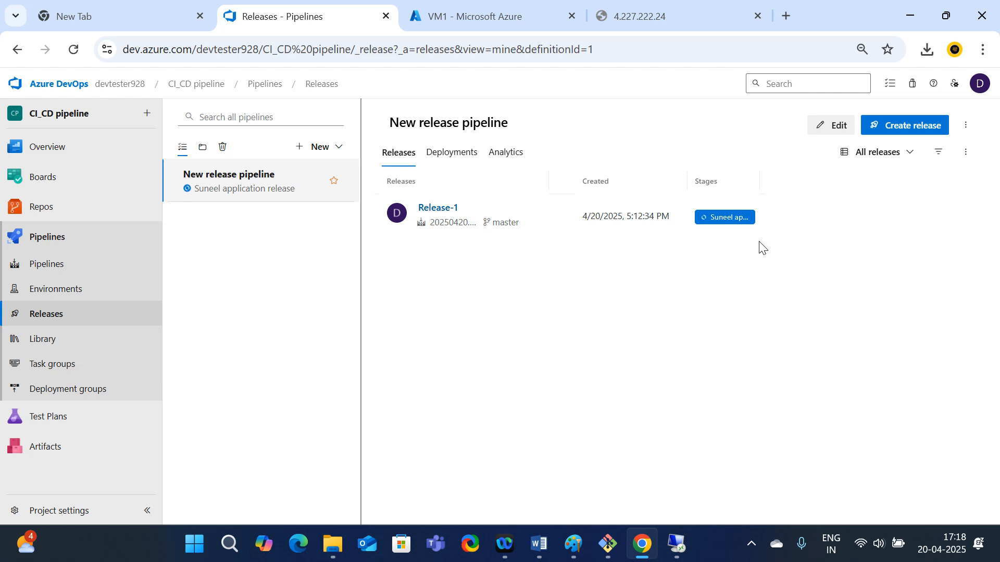
Step: Switch to VM1's Remote Desktop session, look over the agent registration output in PowerShell, and minimize that window
click(678, 543)
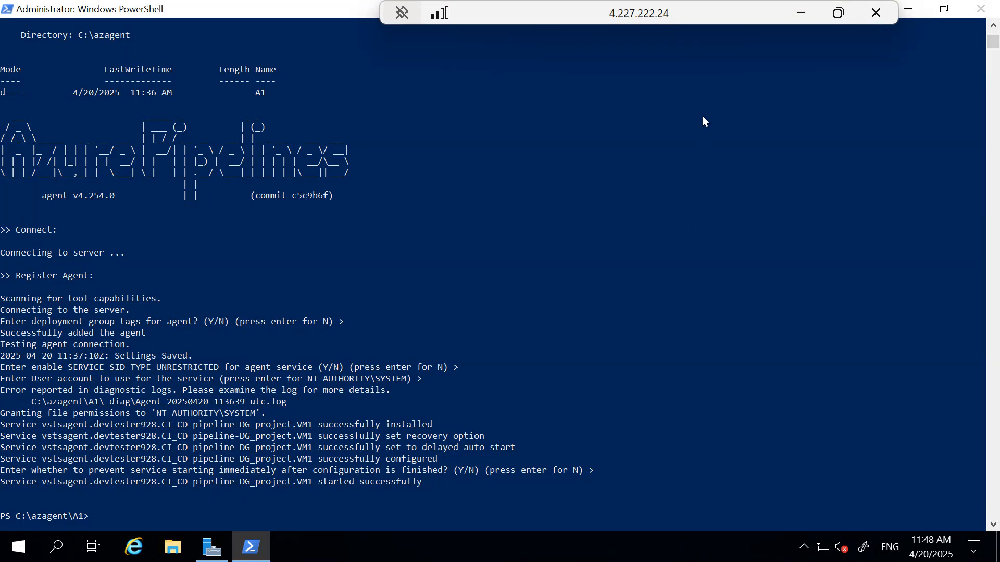
scroll(297, 355, down, 2)
scroll(651, 86, up, 7)
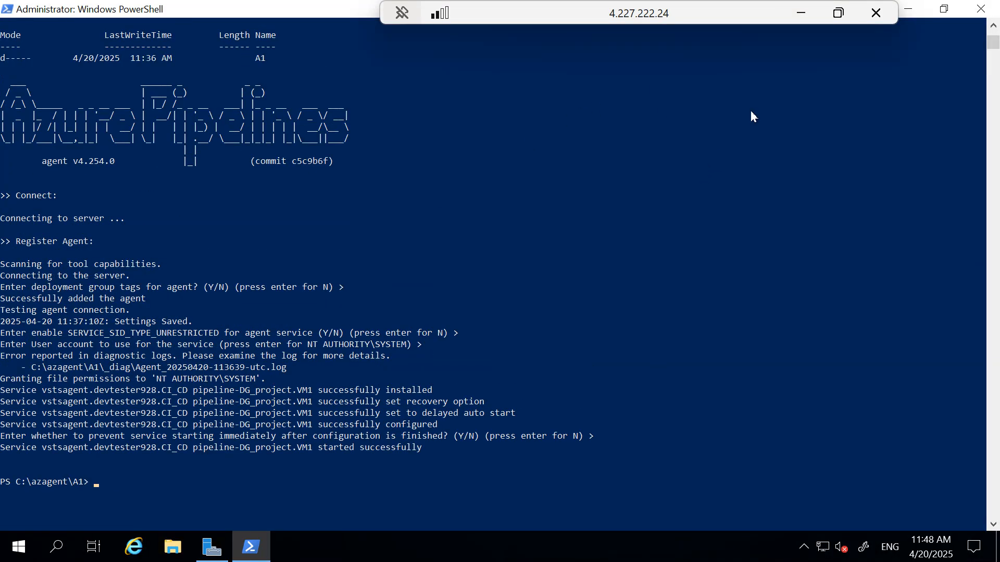
click(917, 9)
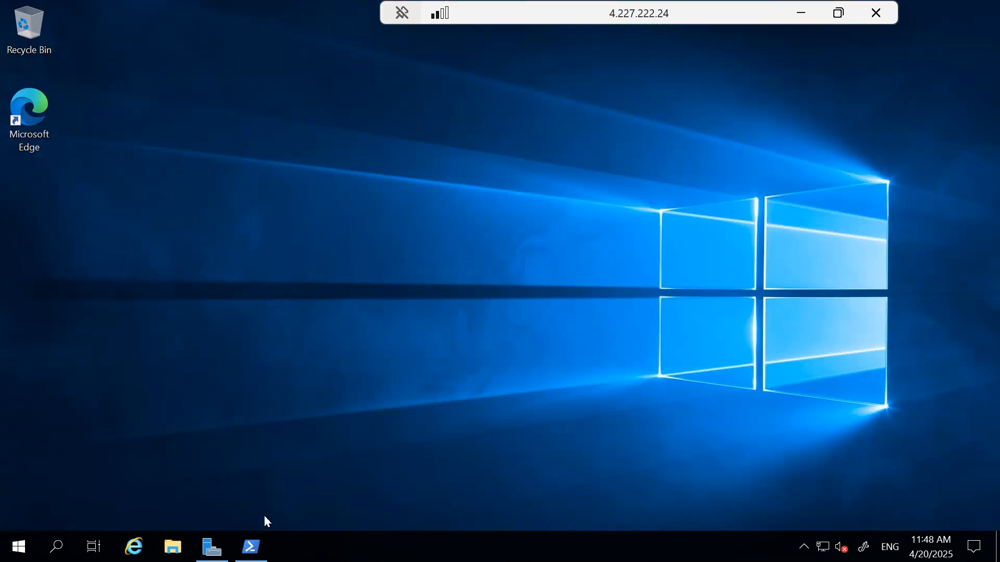
Step: Open Server Manager on VM1, examine the dashboard's roles and server groups for IIS, and minimize it
click(54, 553)
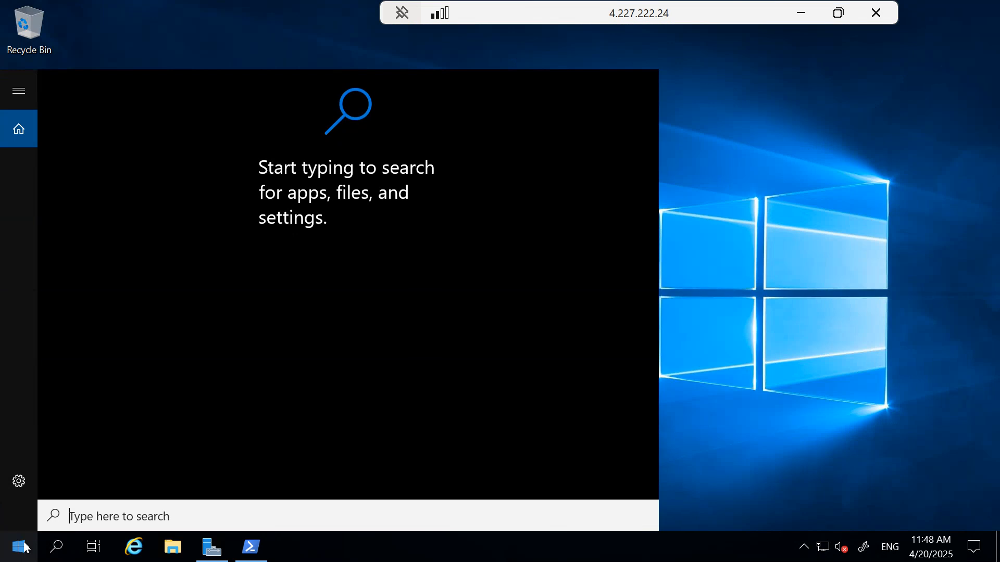
click(23, 545)
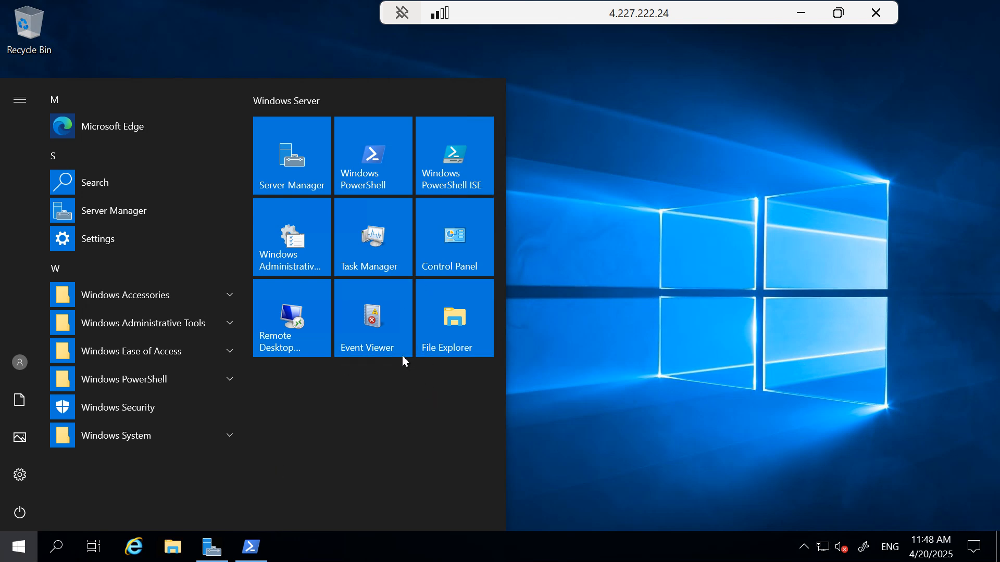
click(125, 211)
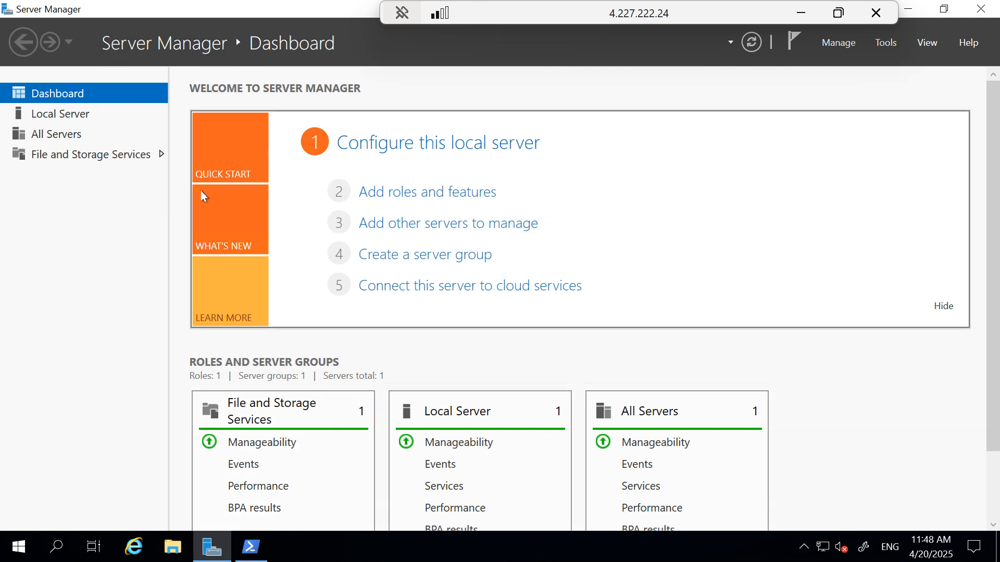
scroll(409, 457, down, 2)
scroll(409, 457, down, 2)
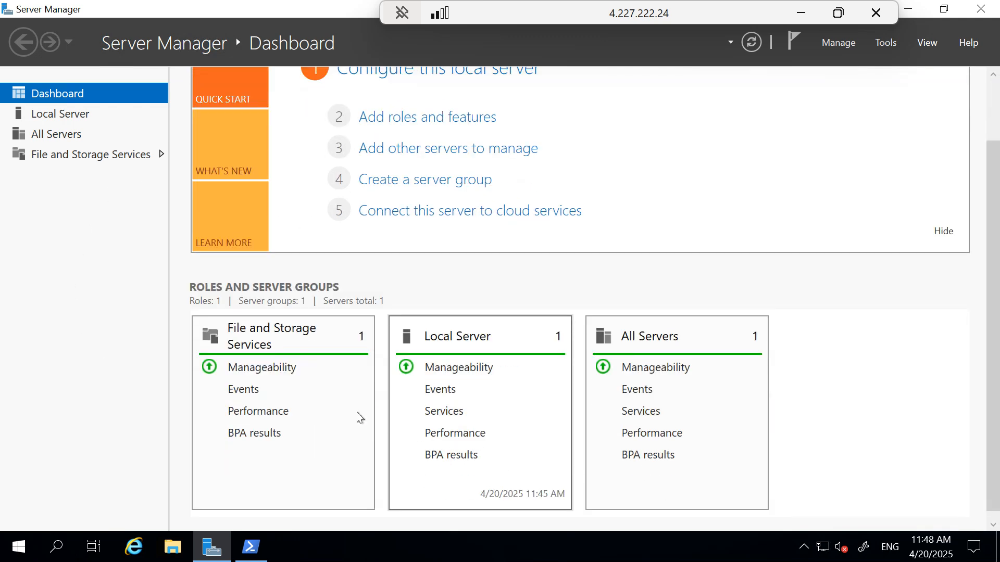
scroll(475, 390, down, 1)
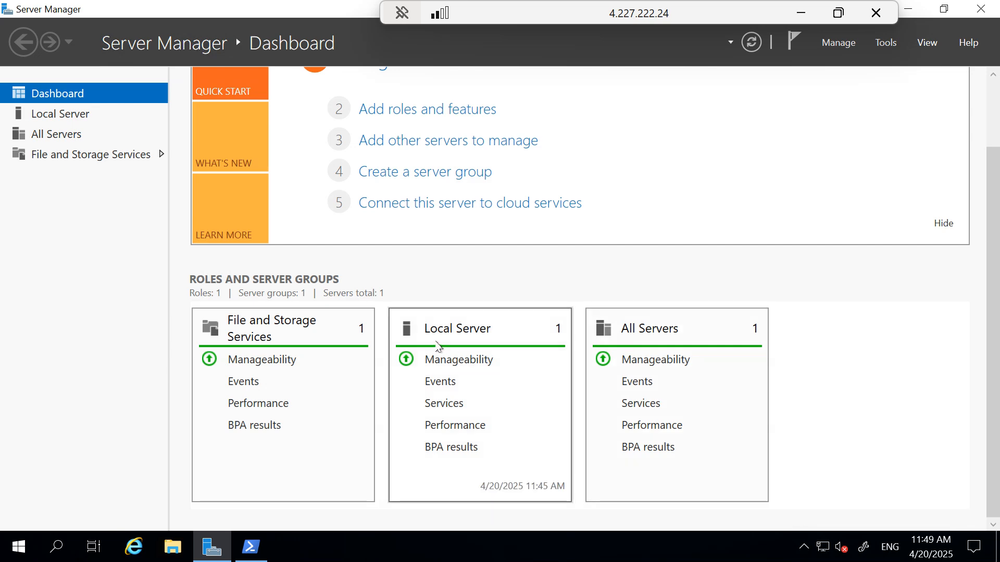
scroll(438, 347, up, 3)
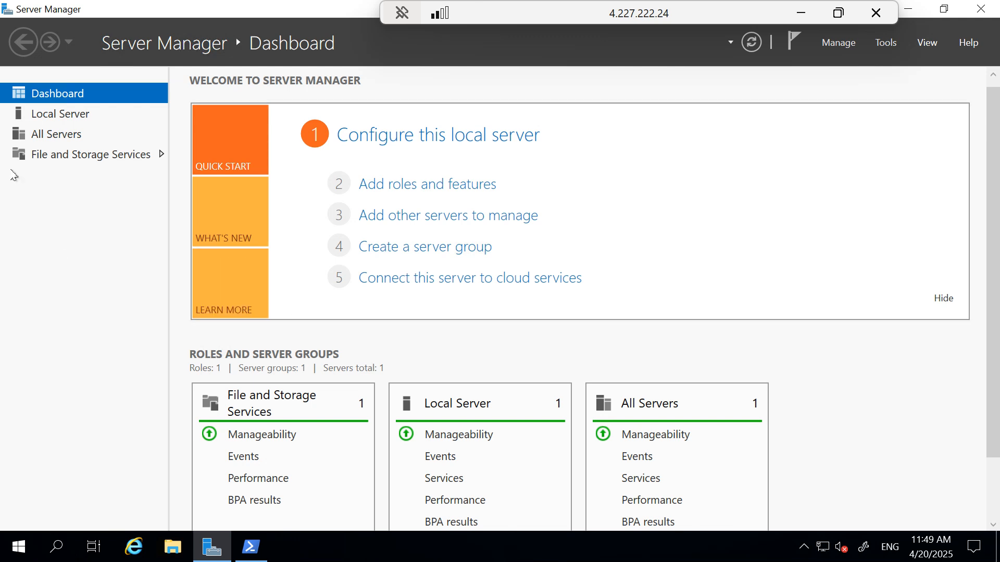
scroll(599, 354, down, 3)
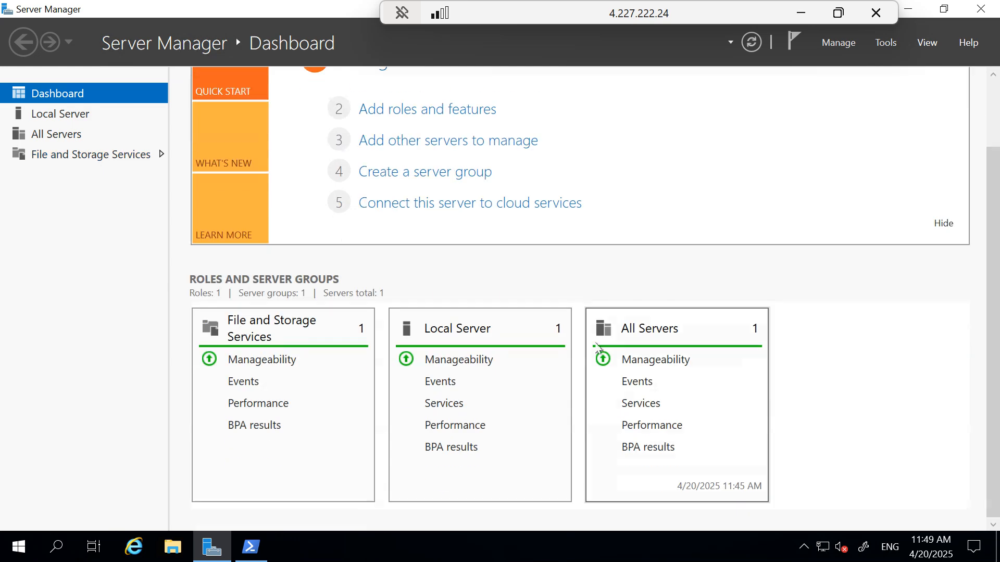
scroll(705, 391, up, 3)
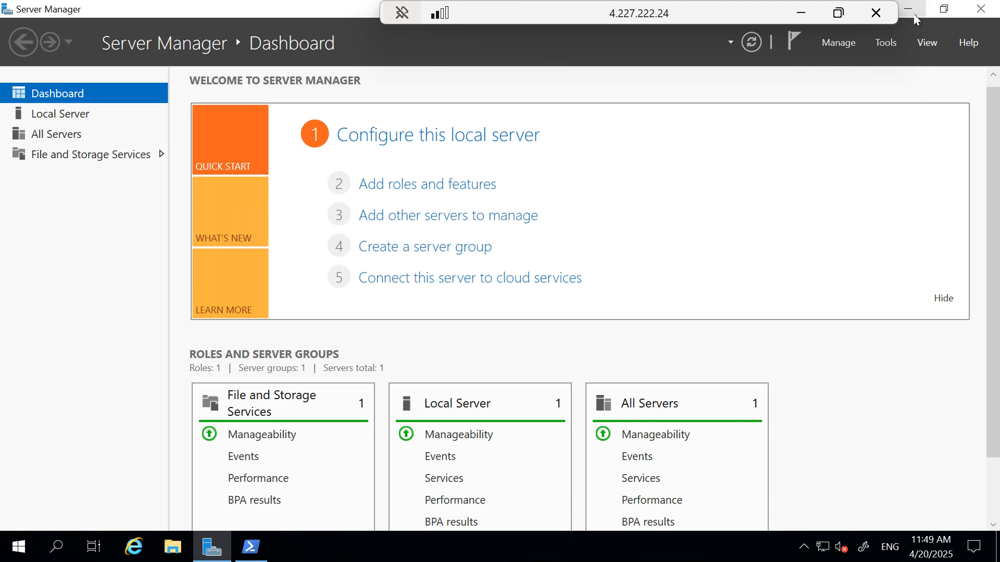
click(914, 16)
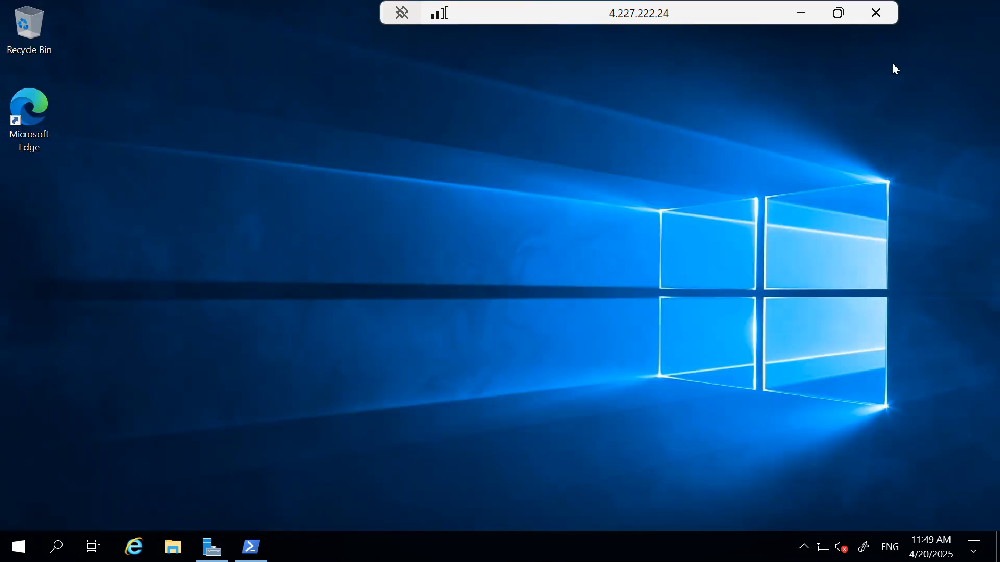
Step: Leave the full-screen VM session, check Release-1's stage status in Azure DevOps, and reload the web page at 4.227.222.24
double_click(633, 14)
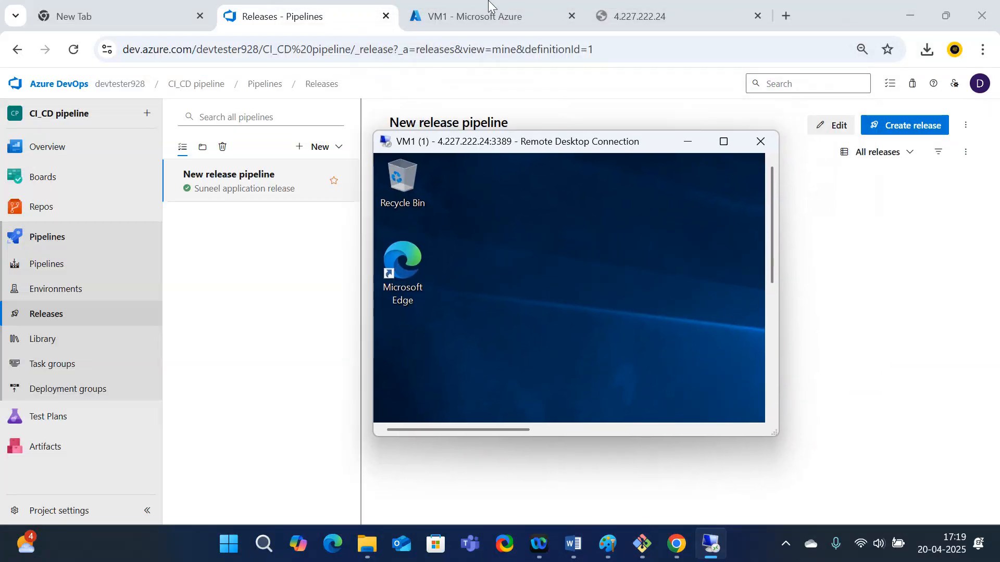
click(475, 19)
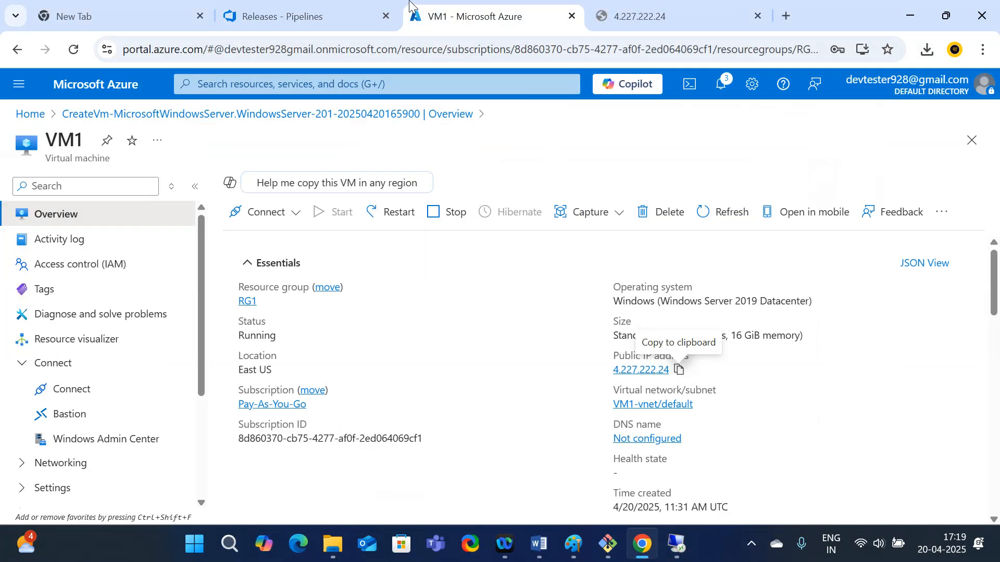
click(316, 16)
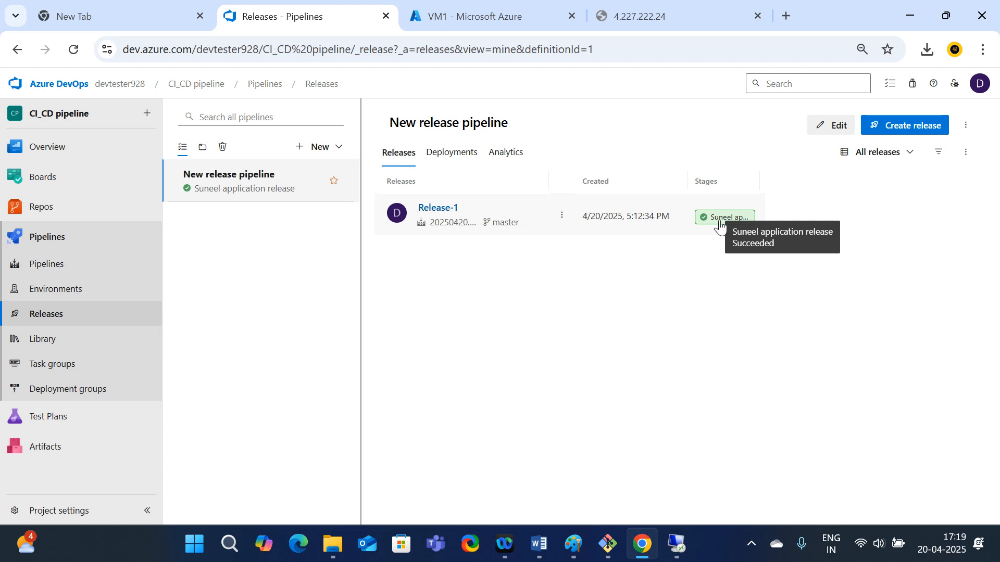
click(658, 16)
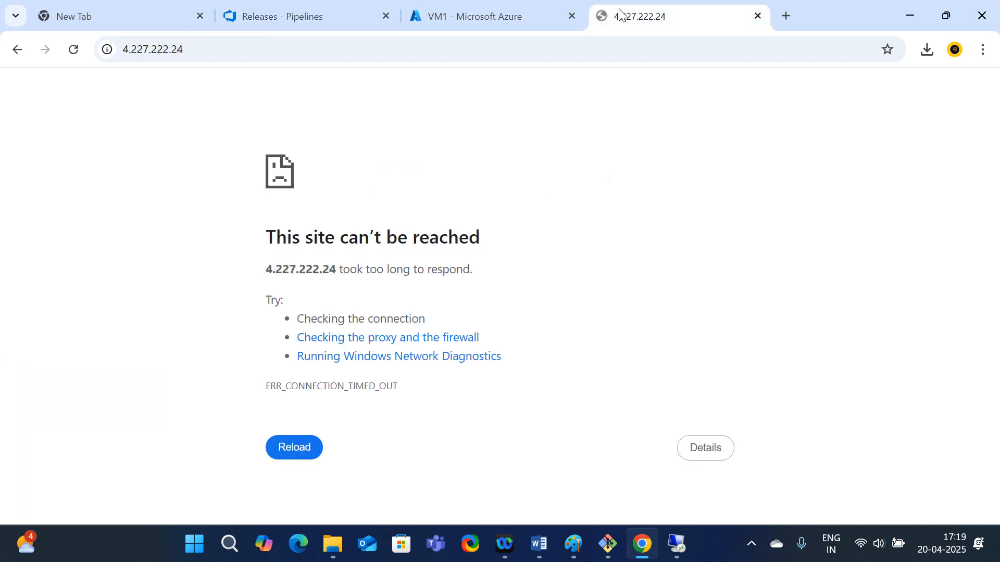
click(74, 52)
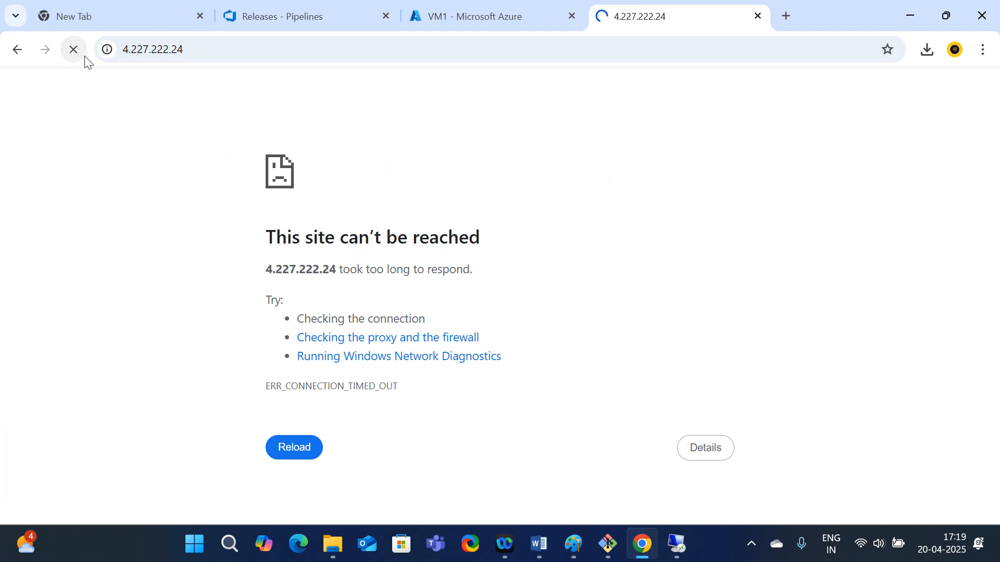
click(550, 8)
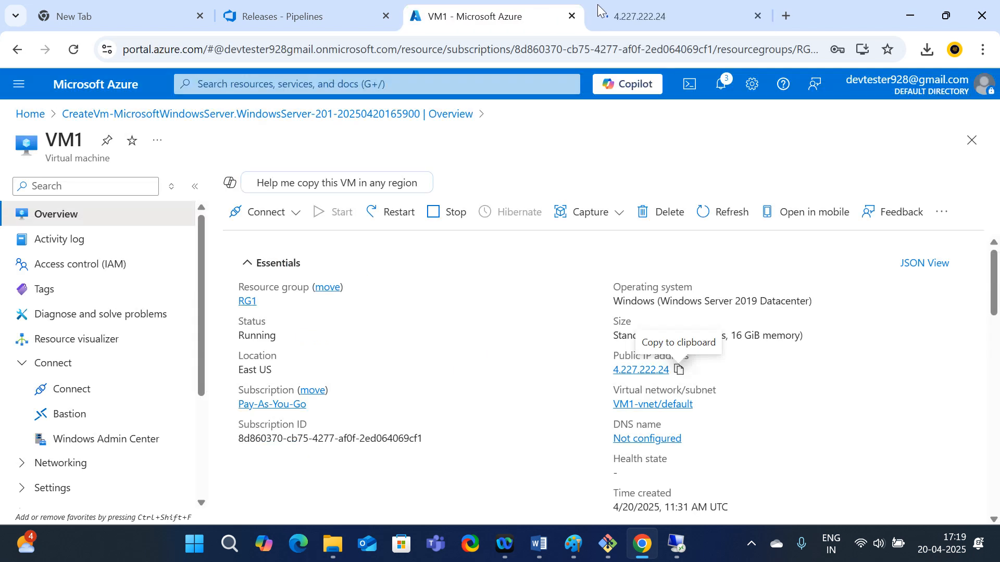
click(656, 20)
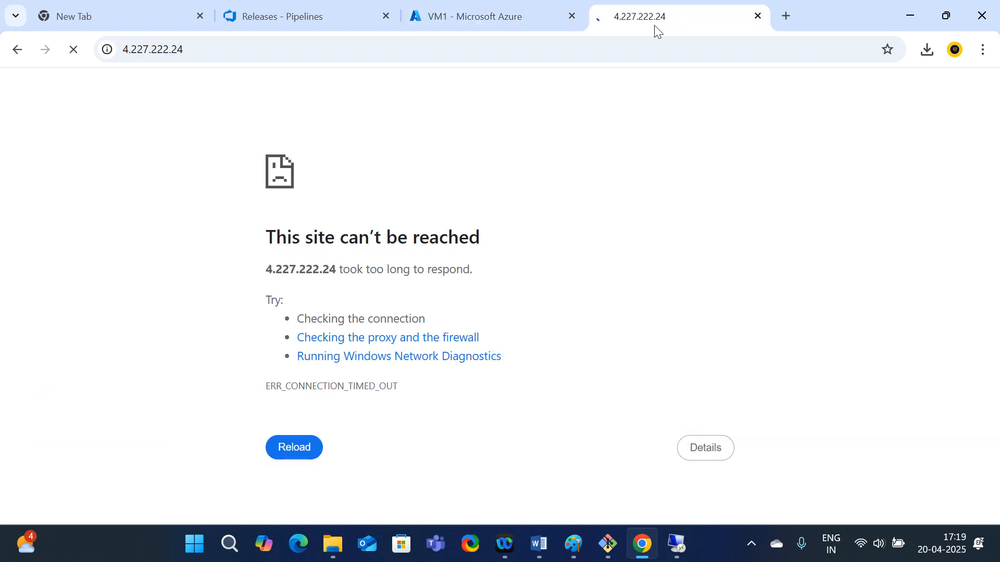
Step: Copy VM1's public IP address from its Azure portal overview and open a new Incognito window
click(505, 13)
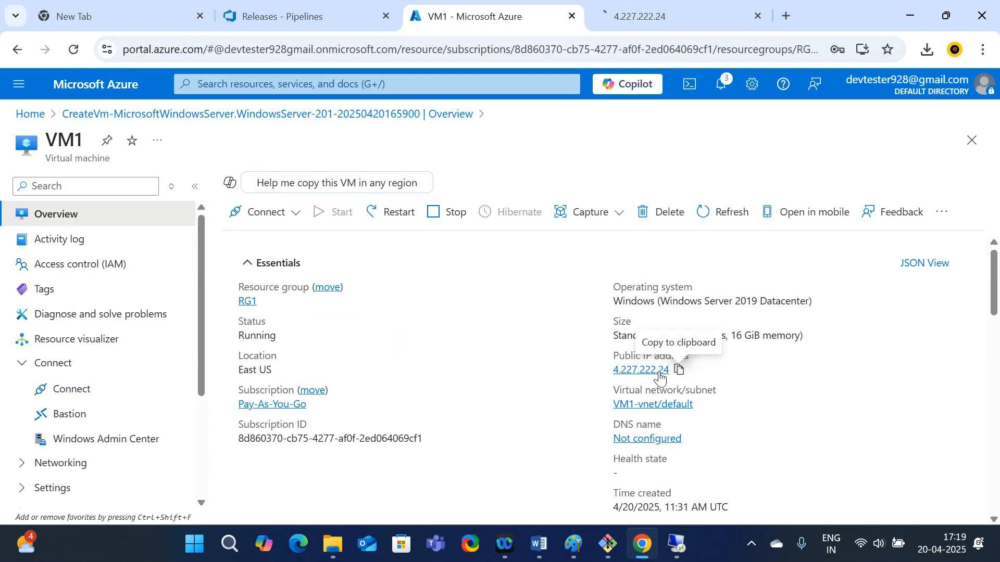
click(678, 370)
click(679, 369)
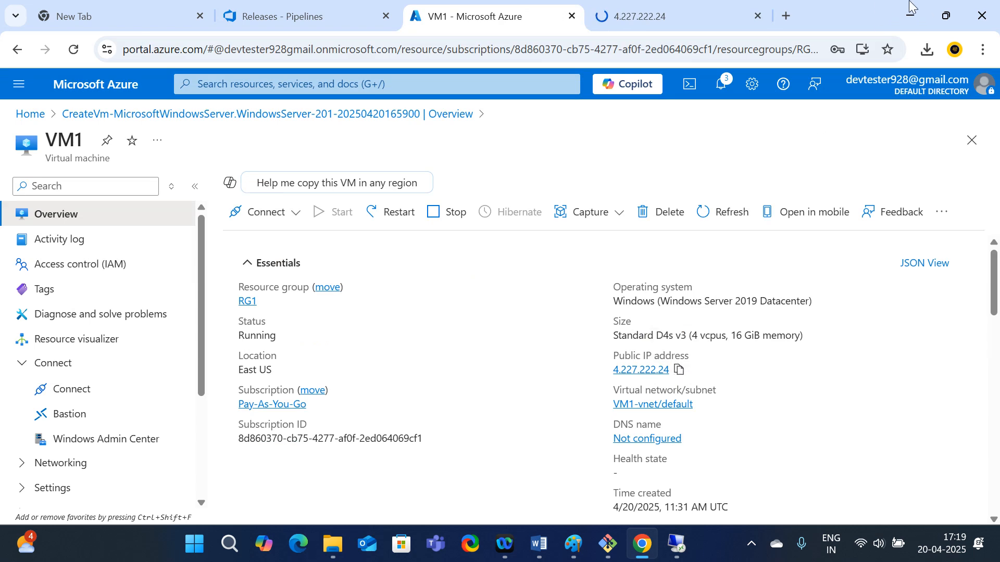
click(786, 15)
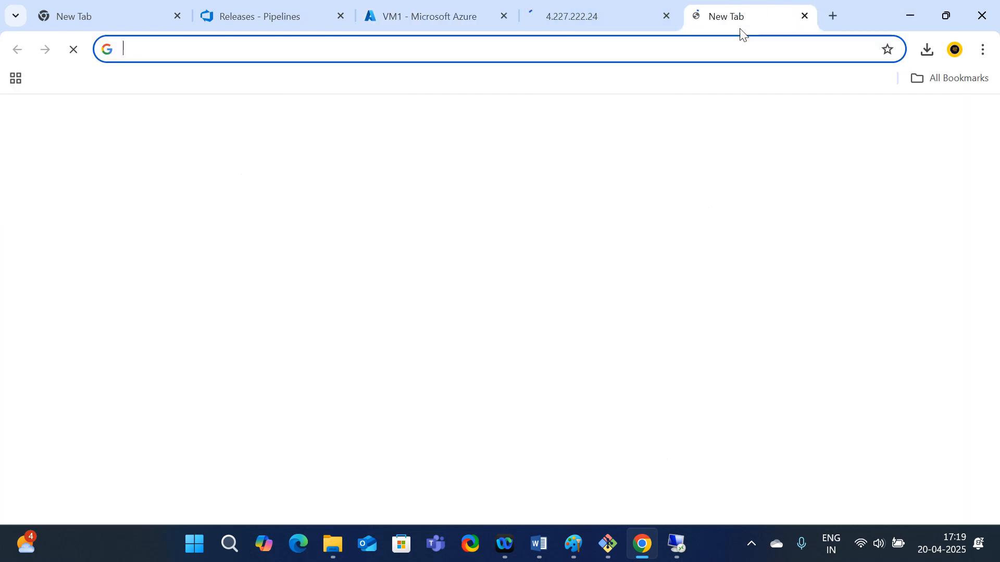
click(984, 56)
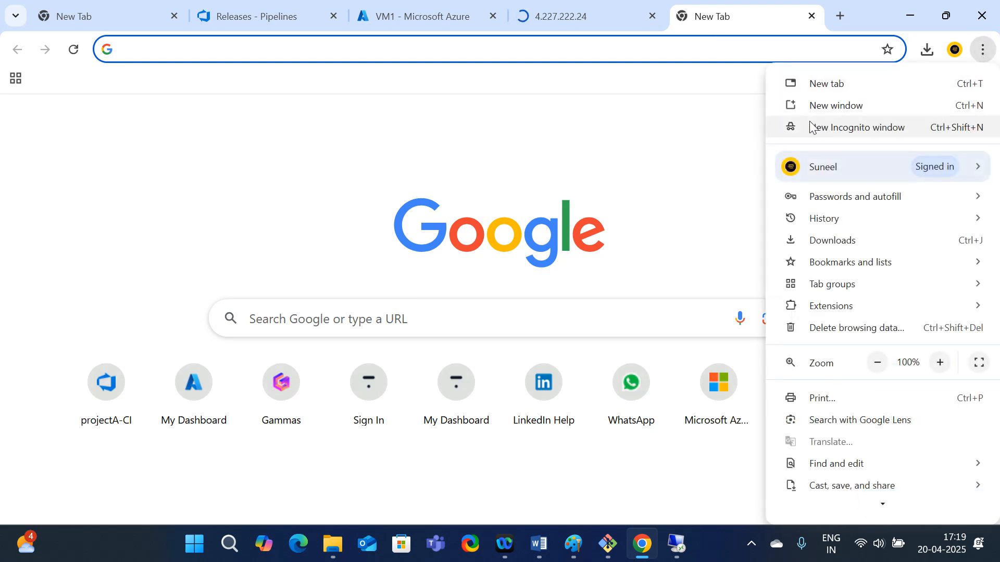
click(816, 129)
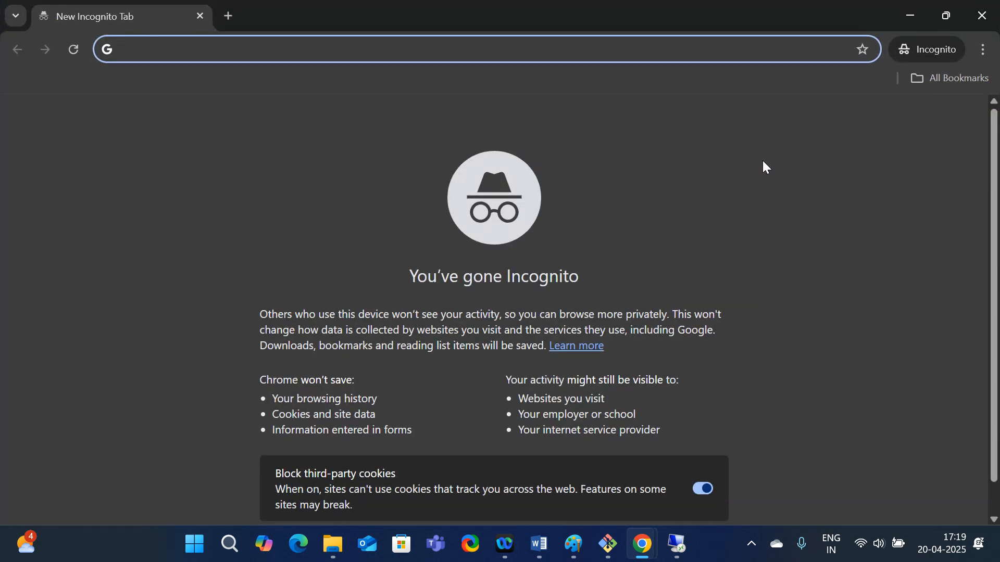
Step: Load 4.227.222.24 in the Incognito window, continue to the site without HTTPS, and look over the deployed home page
key(ctrl+v)
key(Return)
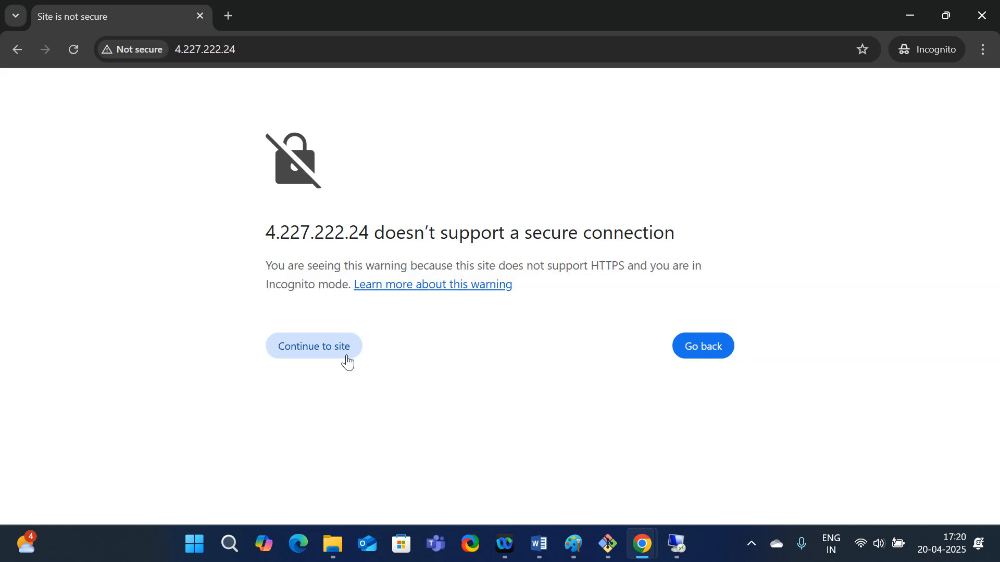
click(327, 347)
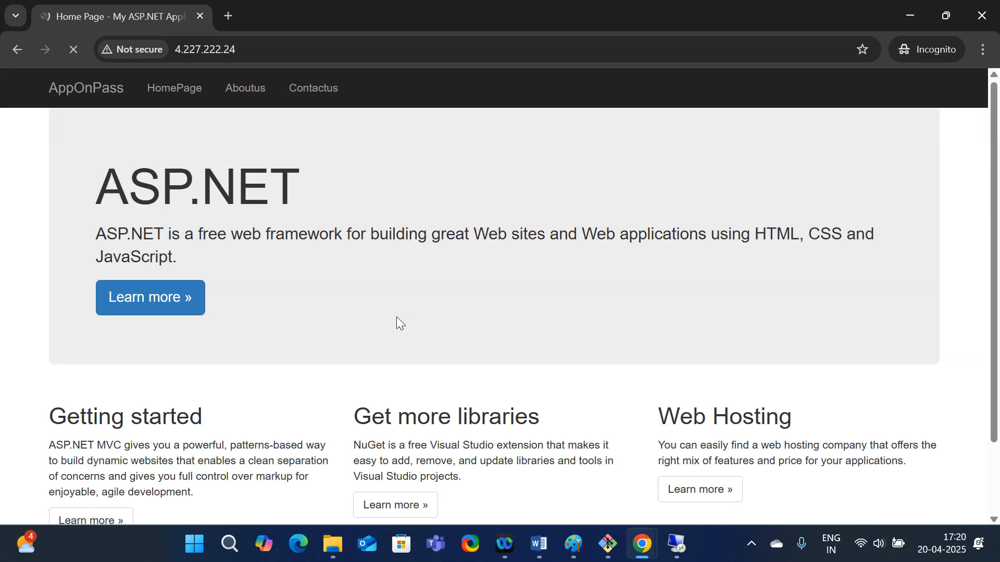
scroll(397, 283, down, 2)
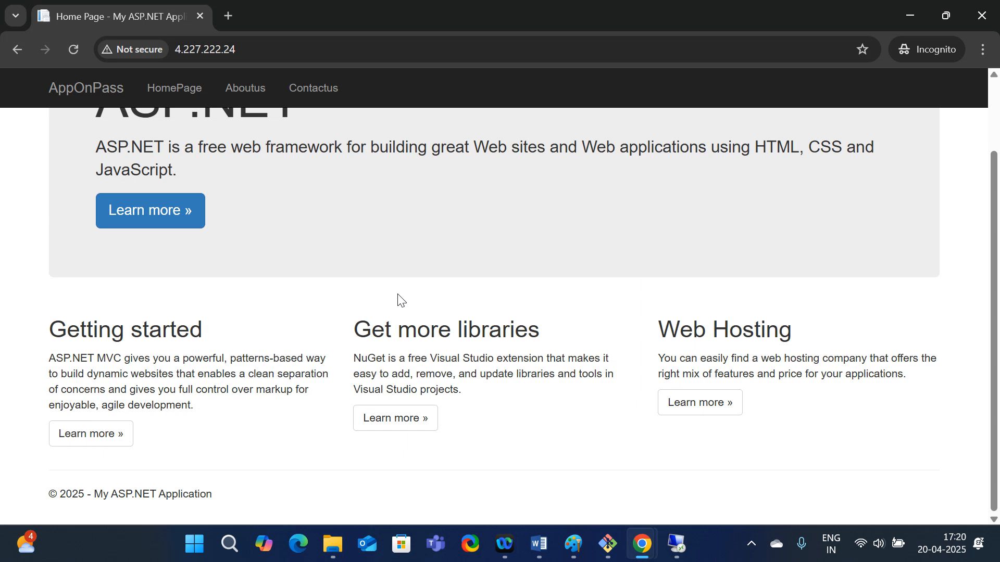
scroll(401, 301, up, 2)
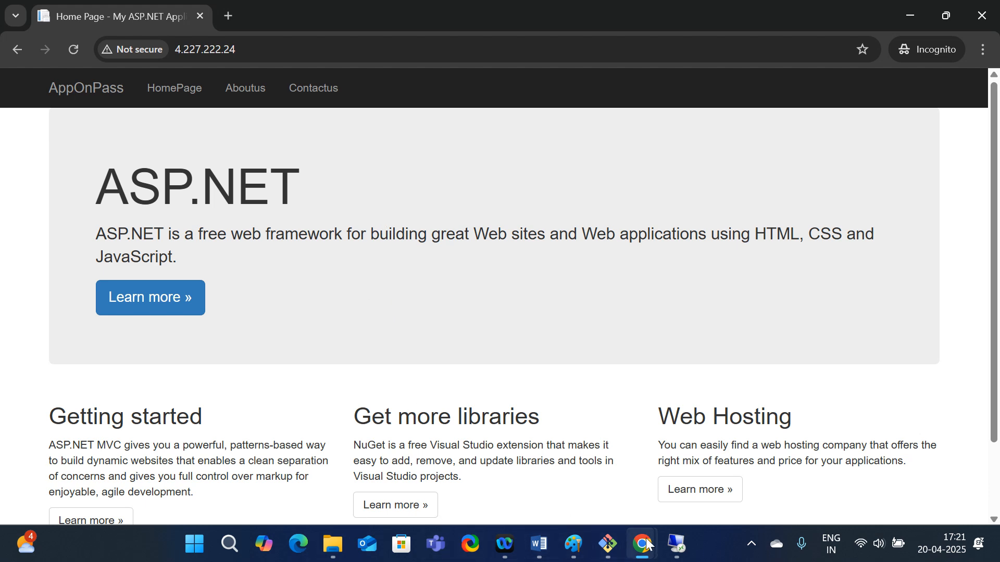
Step: Return to the Azure portal in the regular Chrome window and open resource group RG1 from the resource groups list
mouse_move(645, 544)
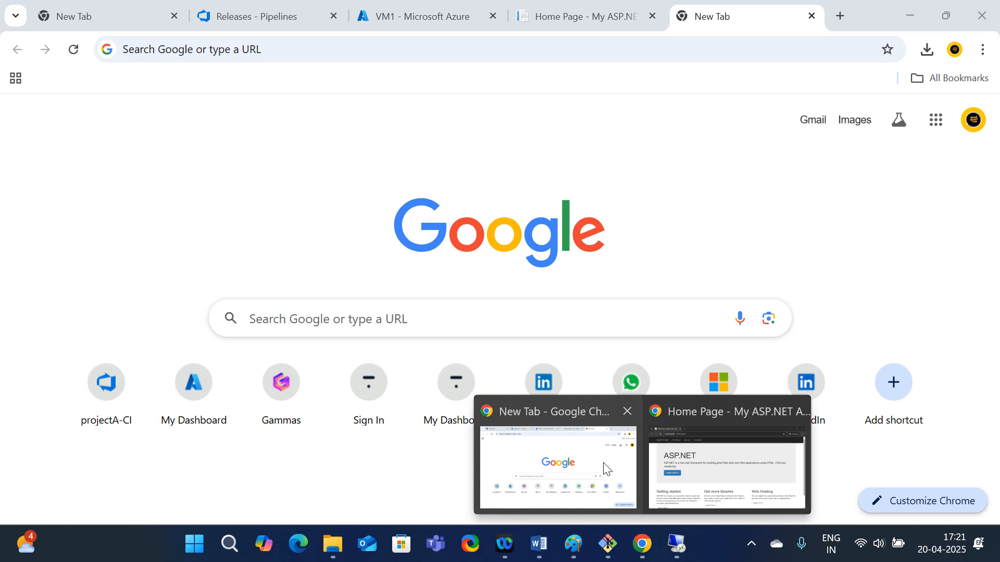
click(603, 468)
click(432, 16)
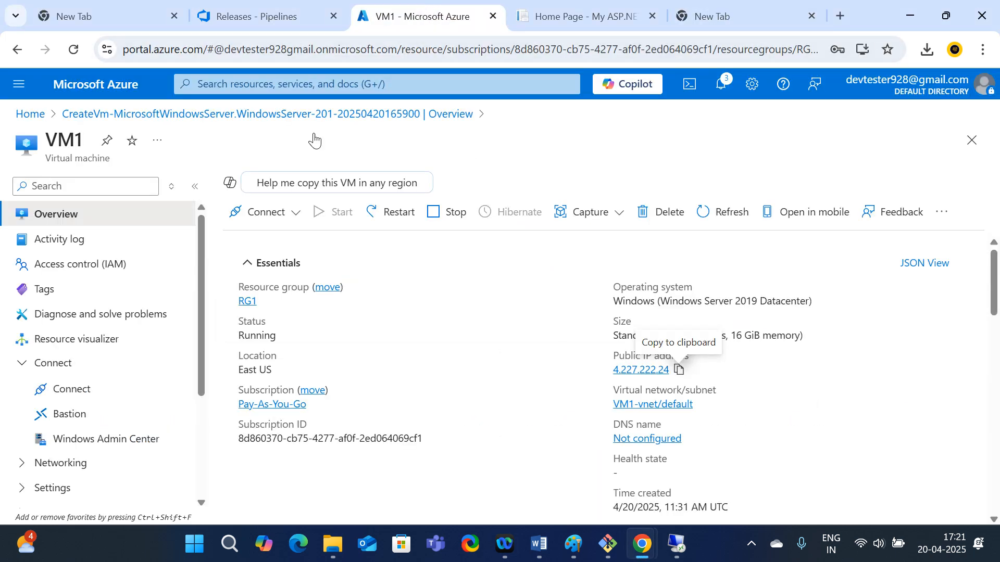
click(45, 115)
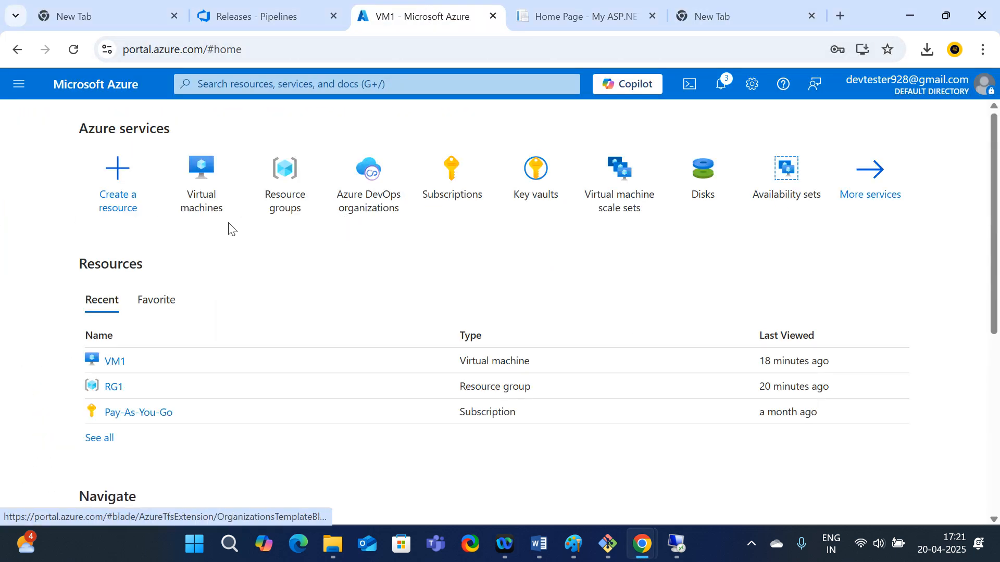
click(279, 222)
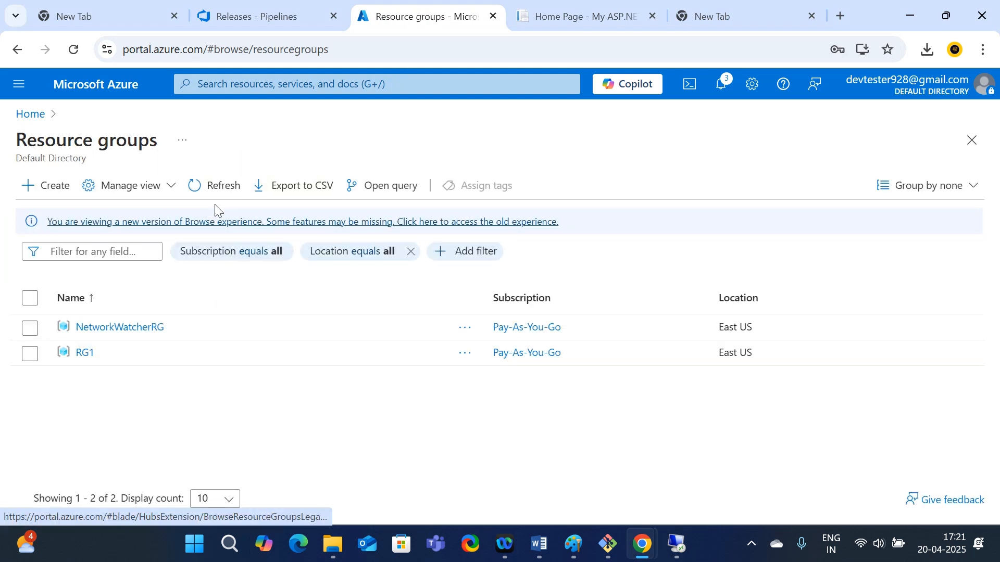
click(82, 354)
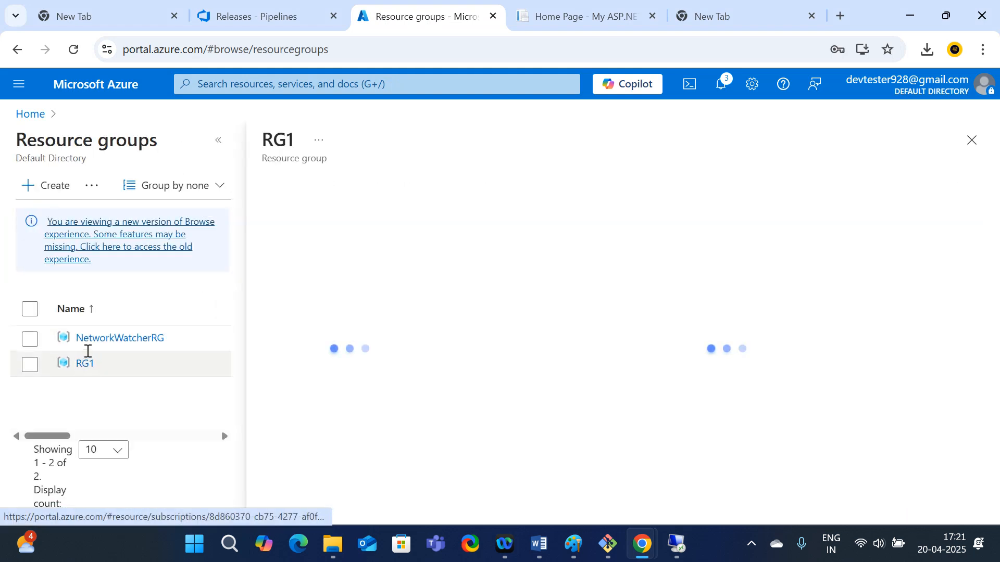